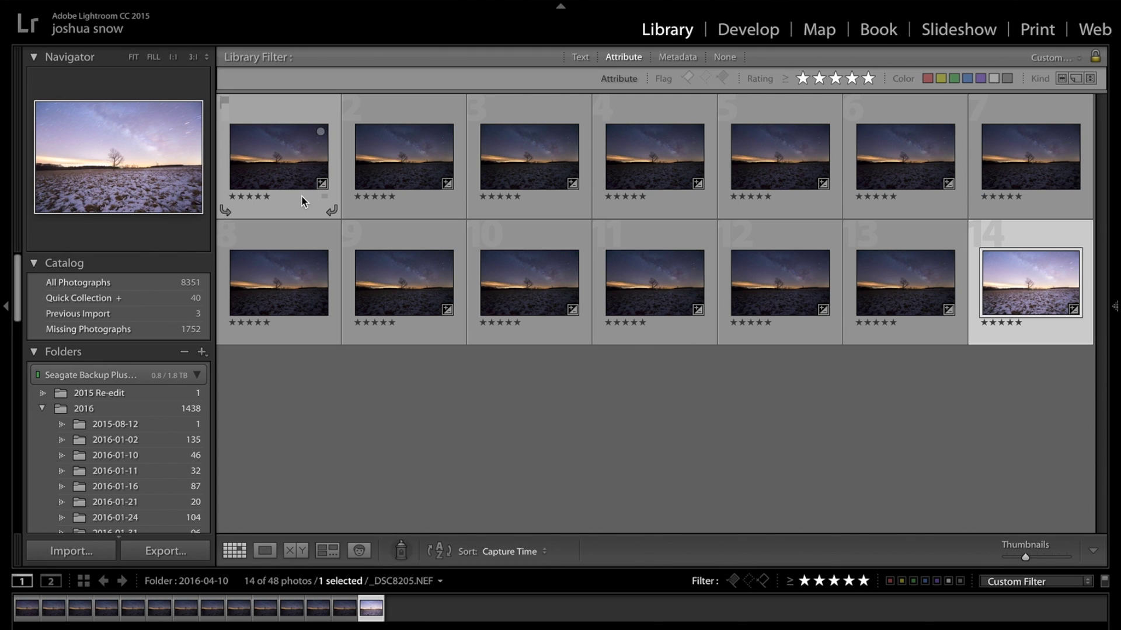
Switch to the Develop module with the star-trail photo _DSC8205.NEF.
key(d)
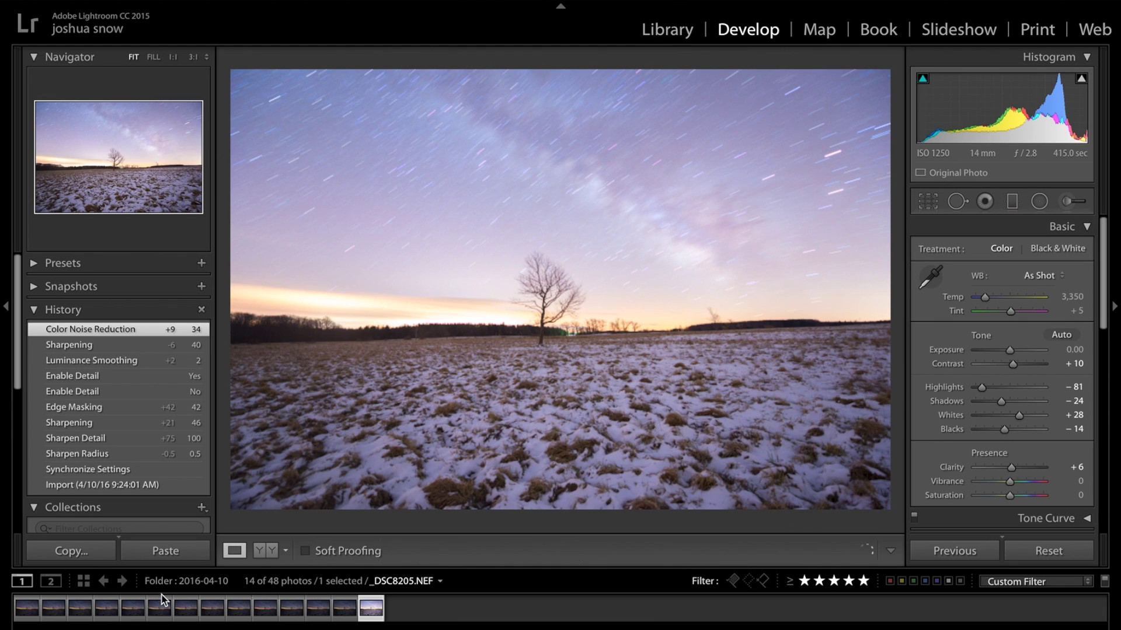
Load the first Milky Way frame _DSC8194.NEF from the filmstrip into Develop.
click(25, 613)
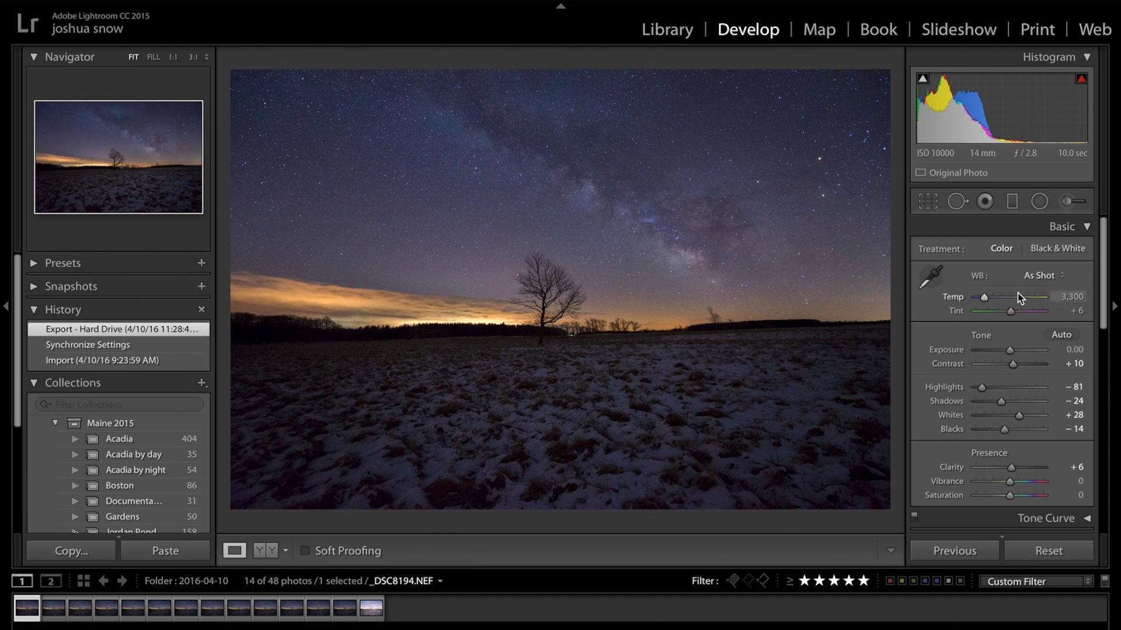
scroll(1036, 320, down, 1)
scroll(1035, 318, down, 3)
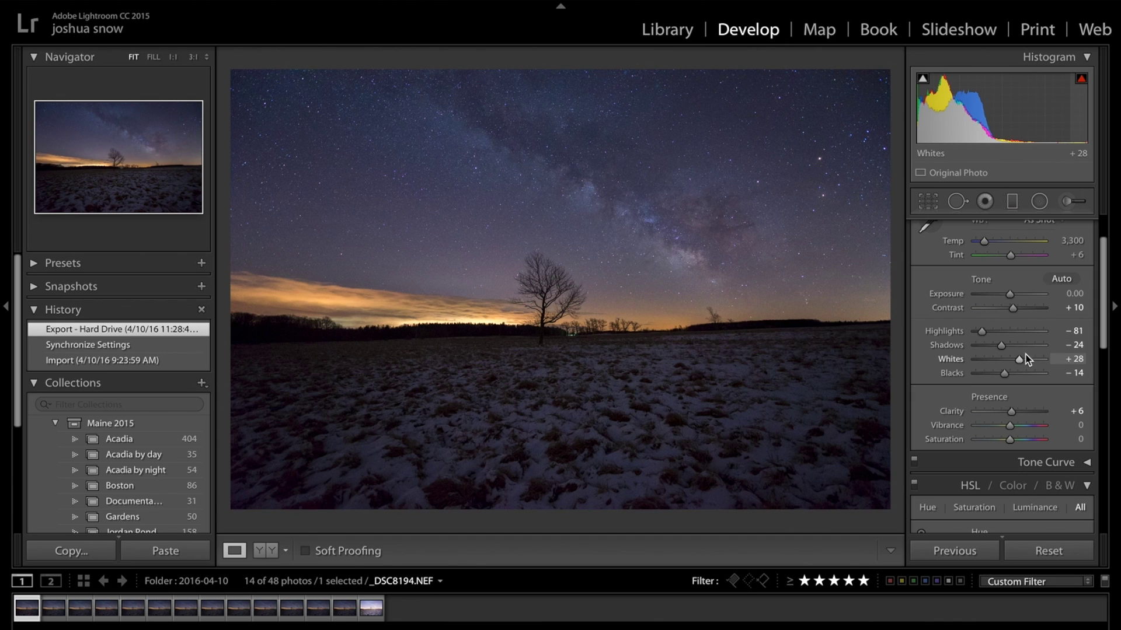
click(561, 249)
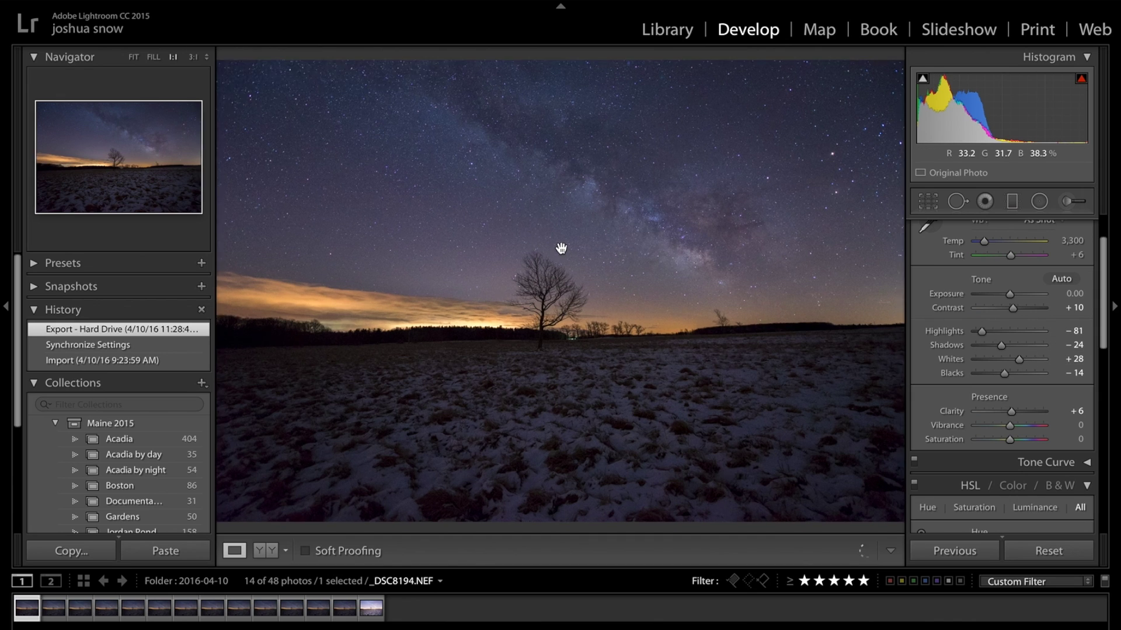
click(561, 248)
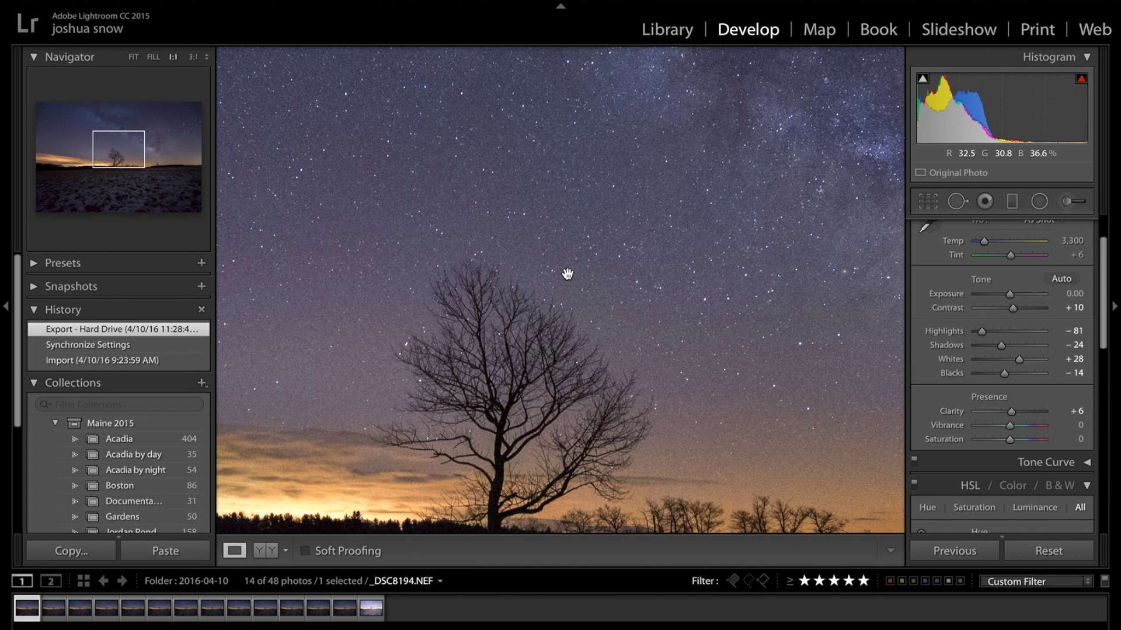
click(567, 273)
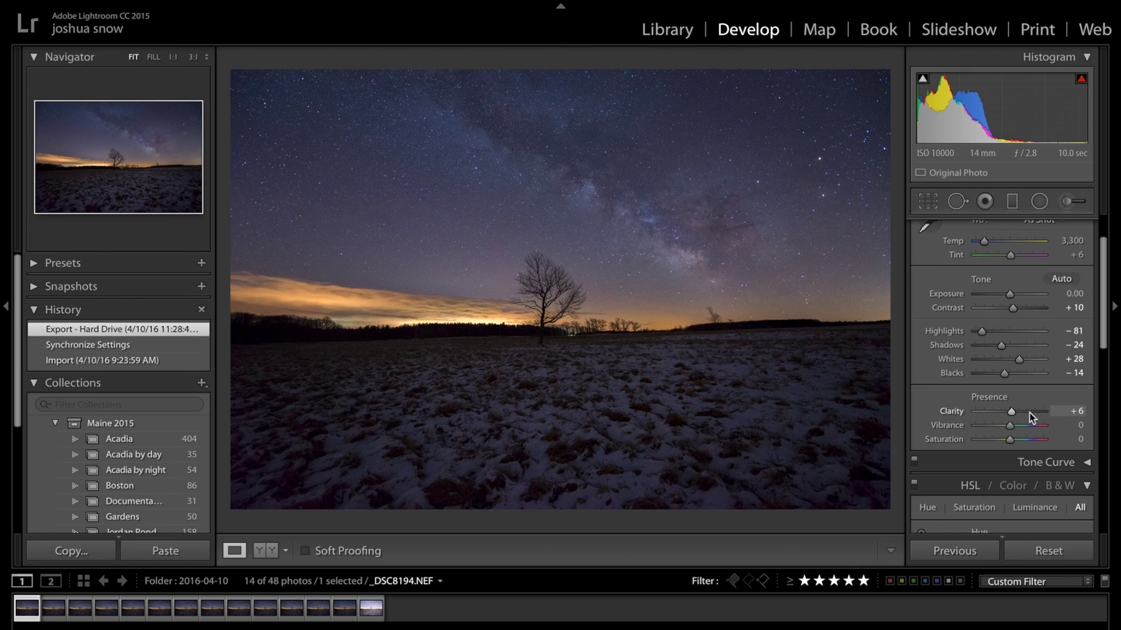
scroll(1022, 416, down, 1)
scroll(1022, 416, down, 3)
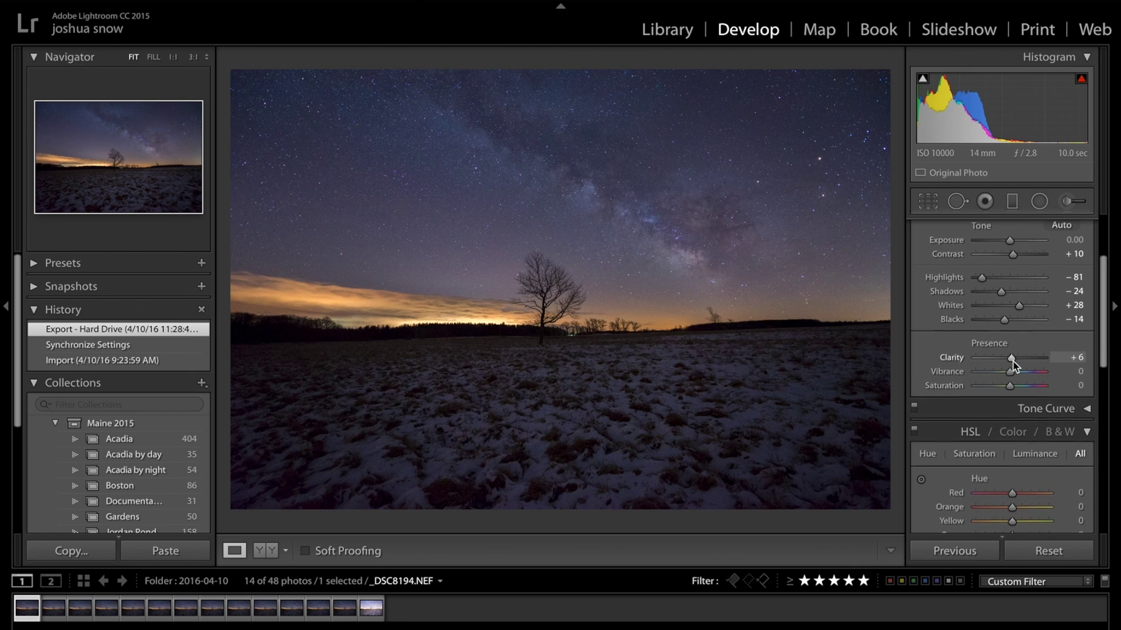
scroll(1014, 362, down, 2)
scroll(1017, 338, down, 20)
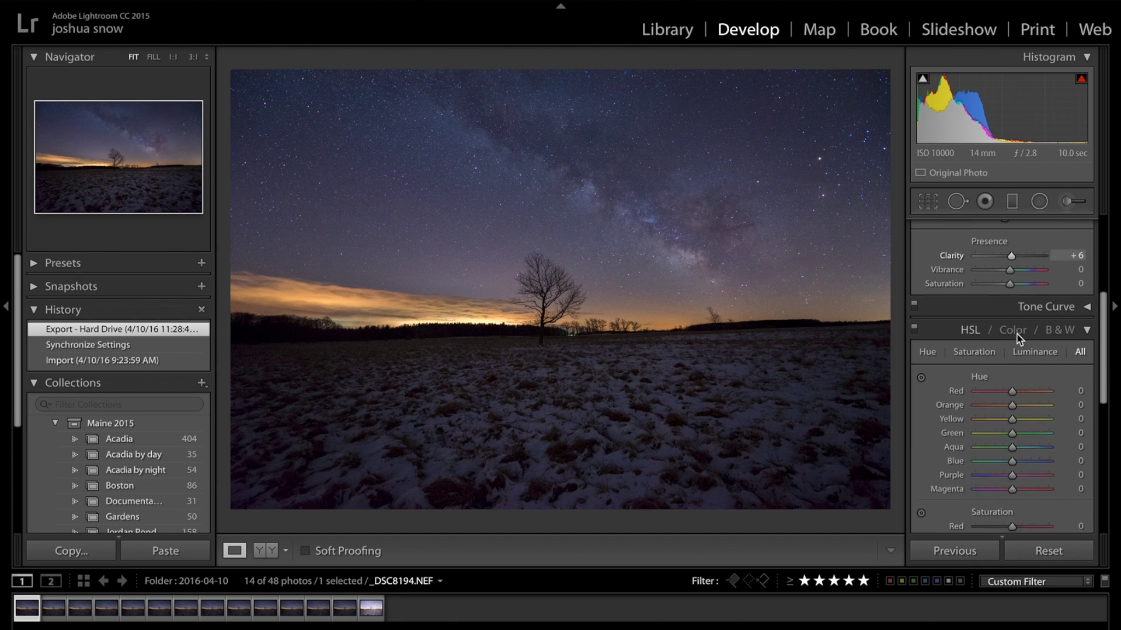
scroll(1017, 338, down, 2)
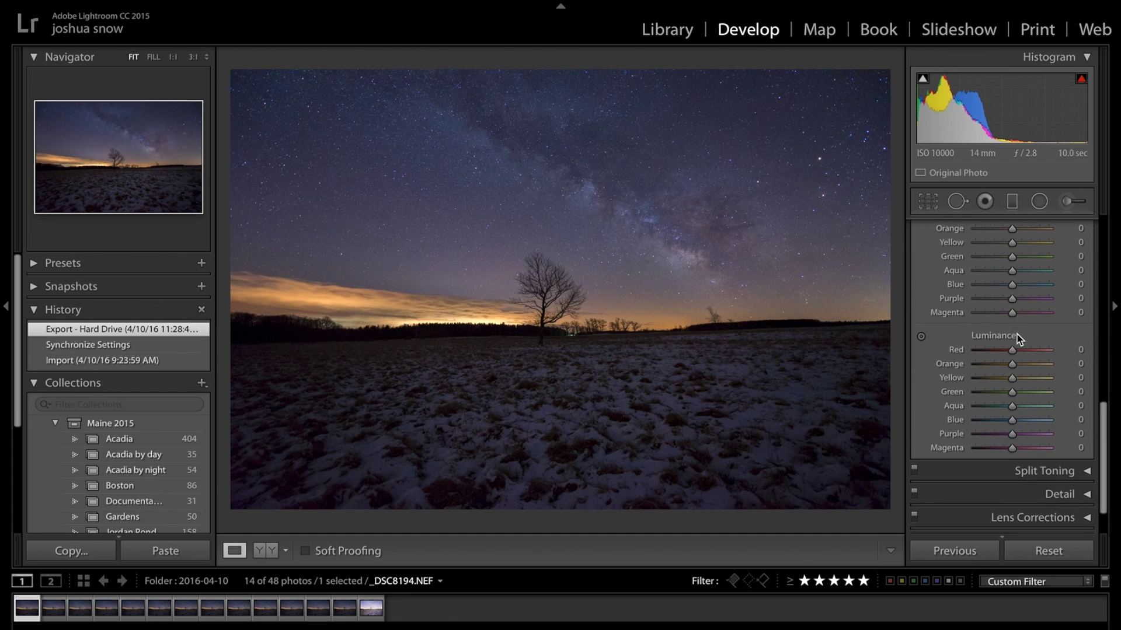
scroll(1017, 338, up, 15)
scroll(1017, 339, down, 15)
scroll(1016, 333, up, 4)
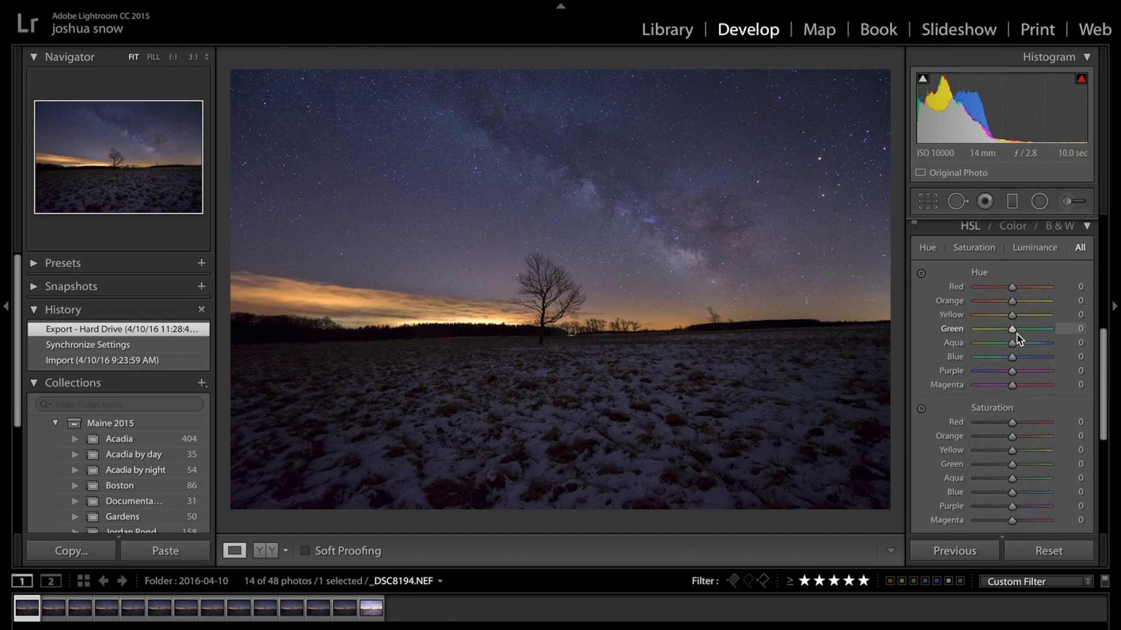
scroll(1016, 333, down, 6)
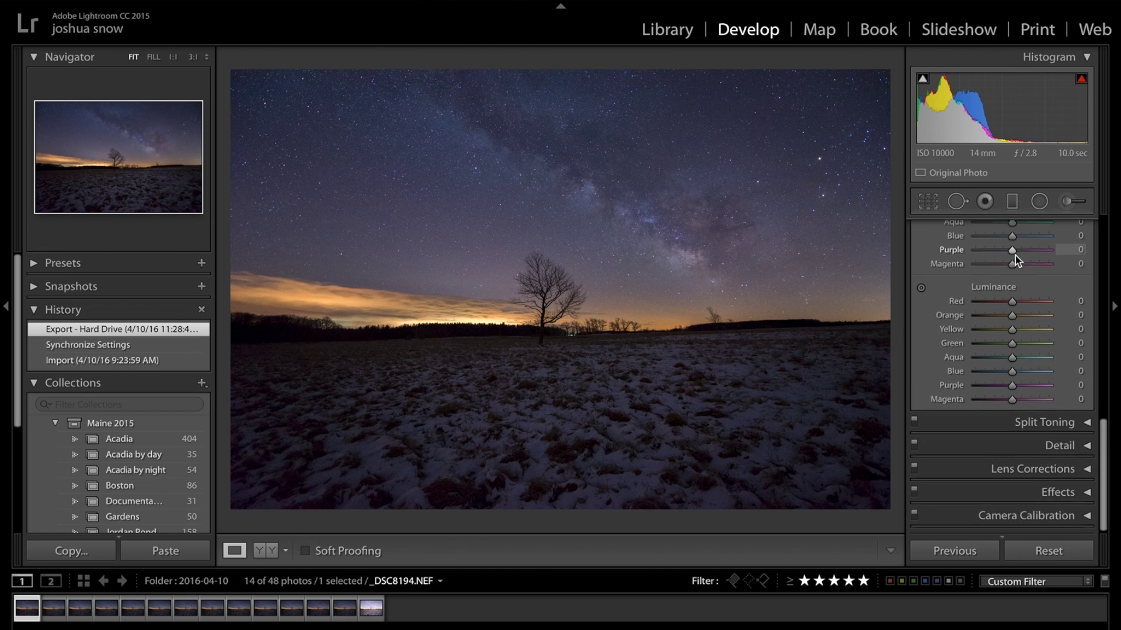
scroll(1014, 256, up, 15)
scroll(1014, 256, down, 15)
scroll(1015, 256, down, 1)
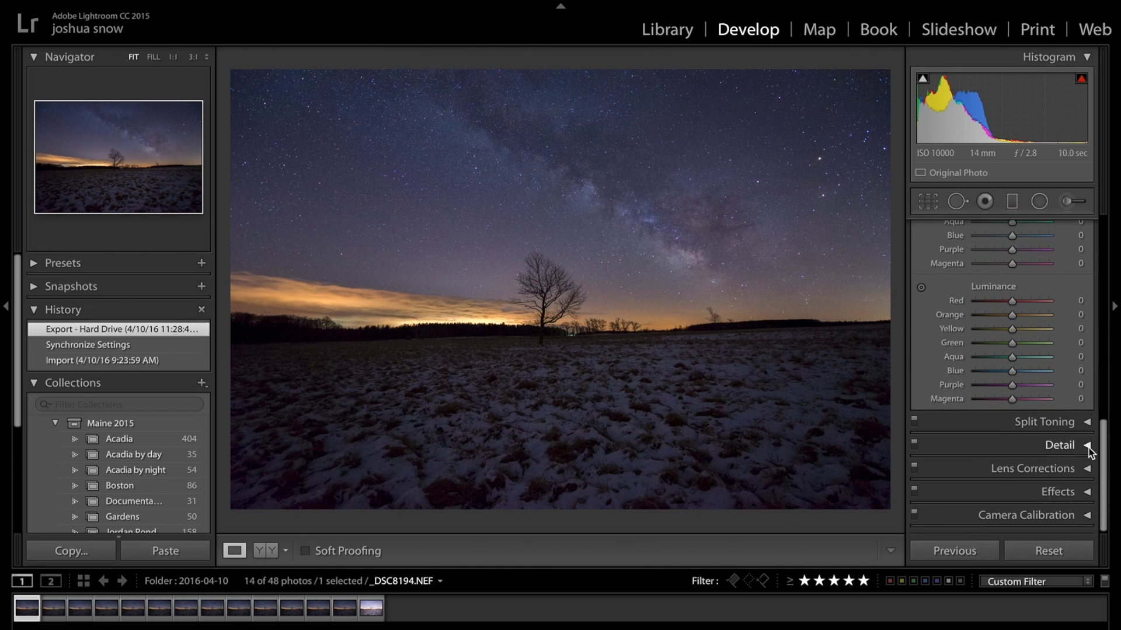
scroll(985, 356, up, 15)
scroll(984, 356, down, 1)
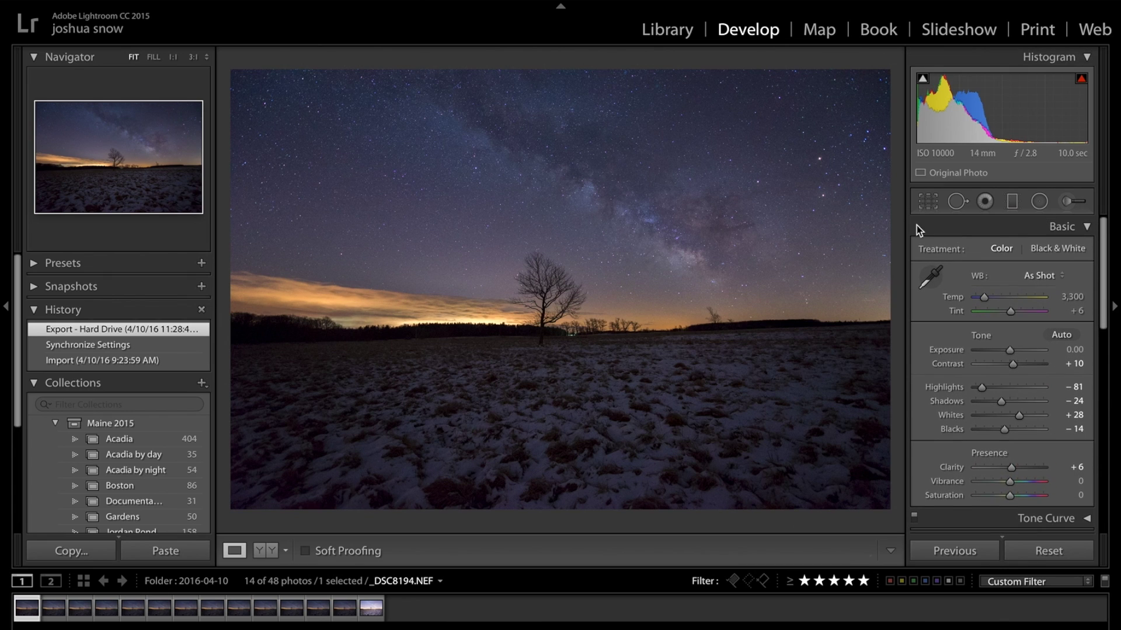
scroll(1039, 349, down, 15)
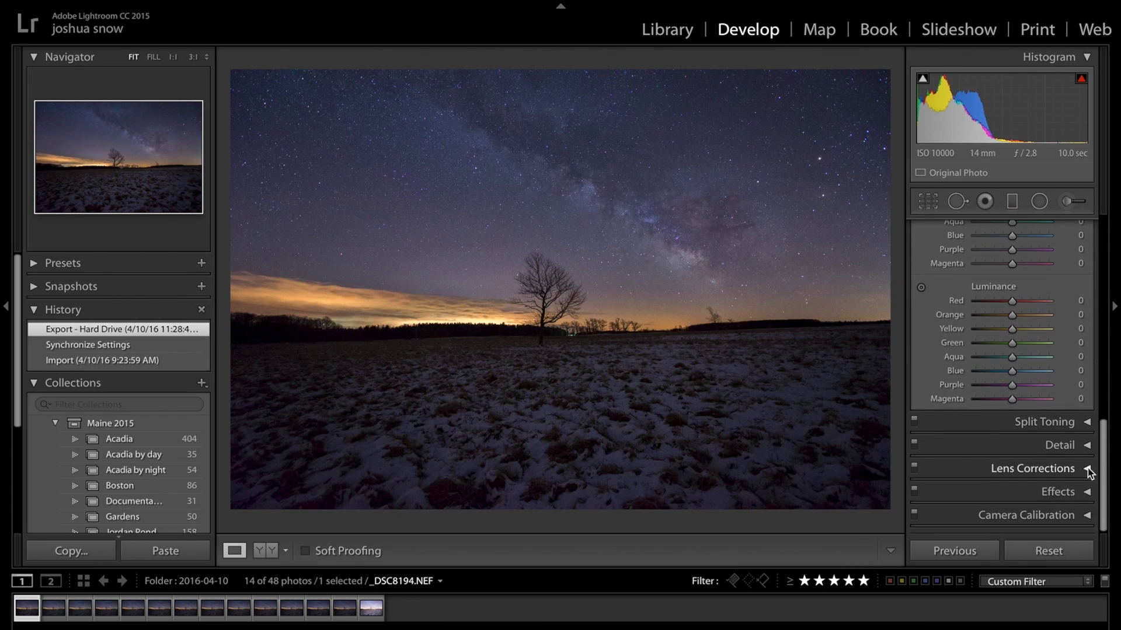
click(1088, 470)
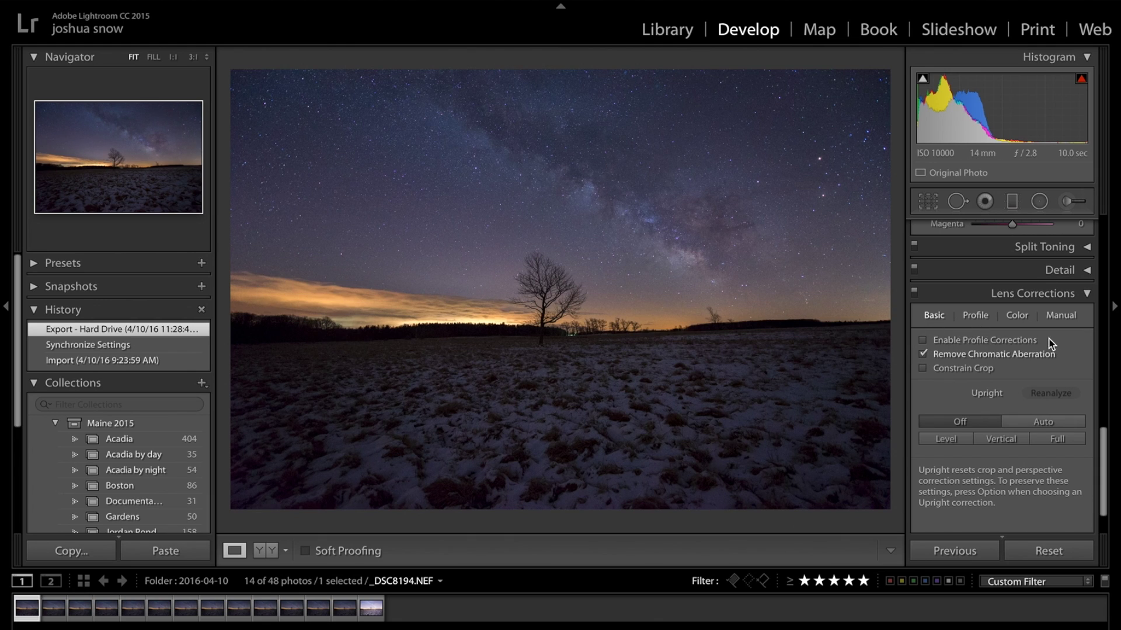
click(1061, 316)
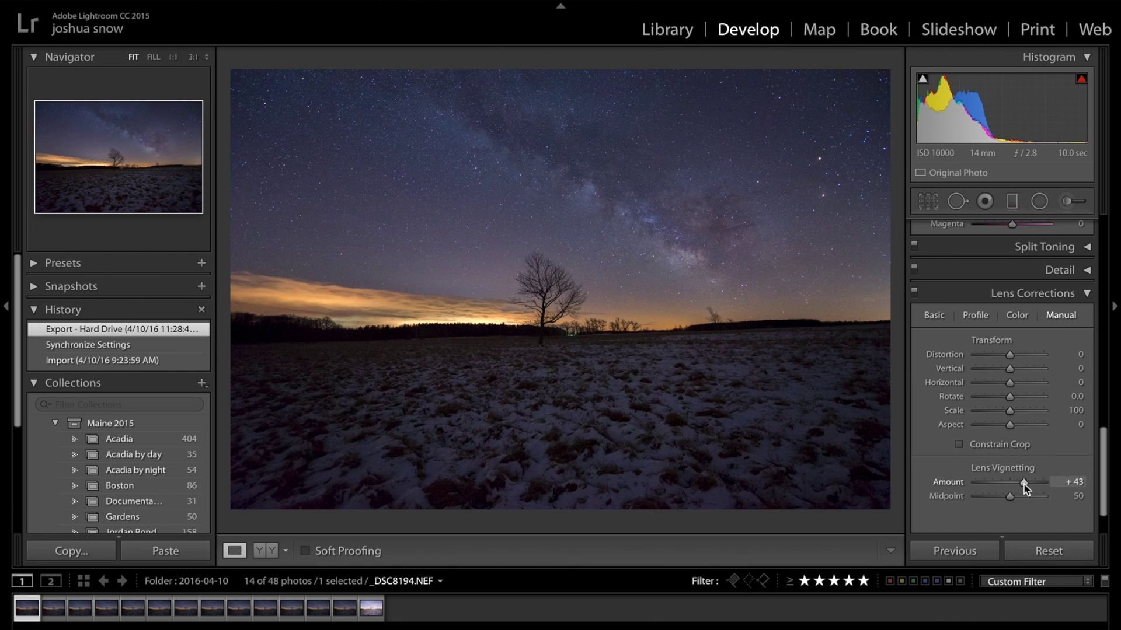
click(937, 316)
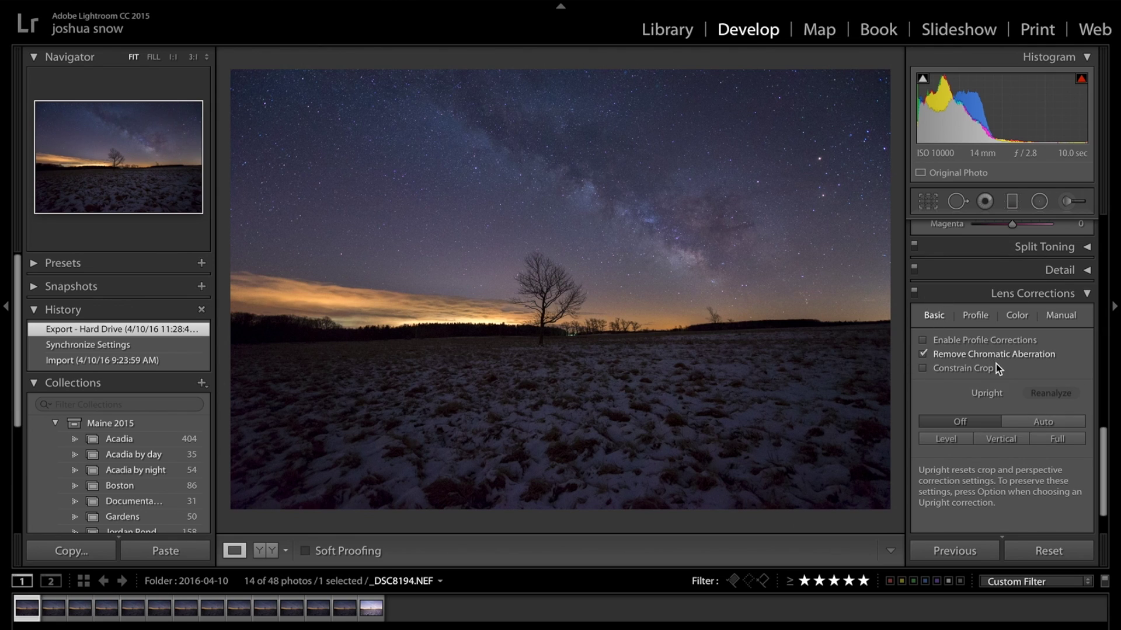
click(1089, 293)
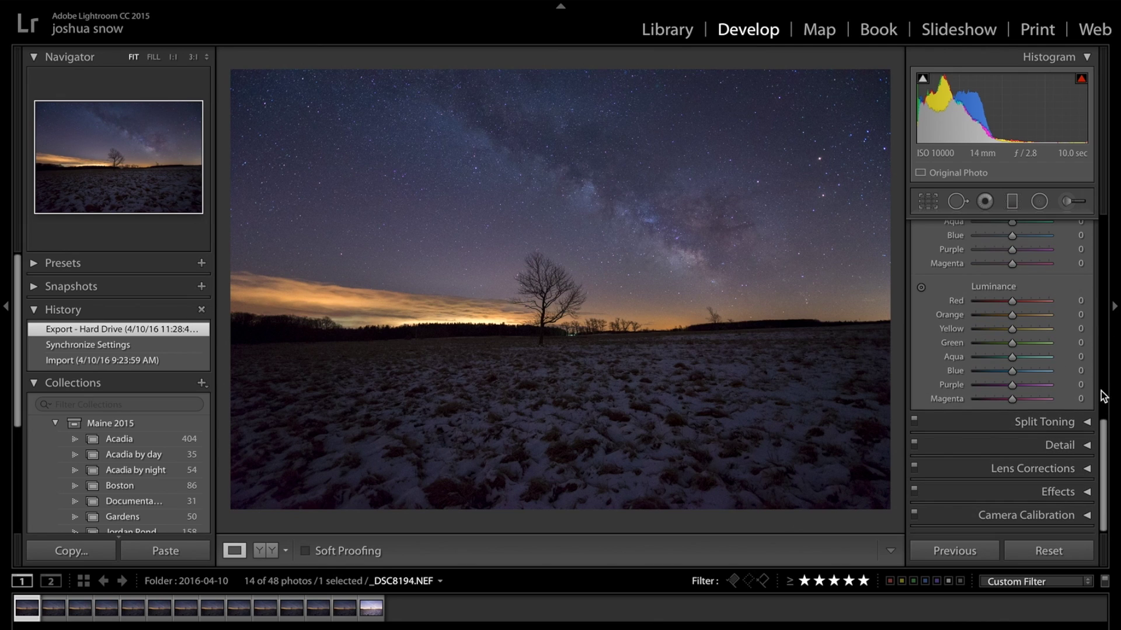
click(1086, 516)
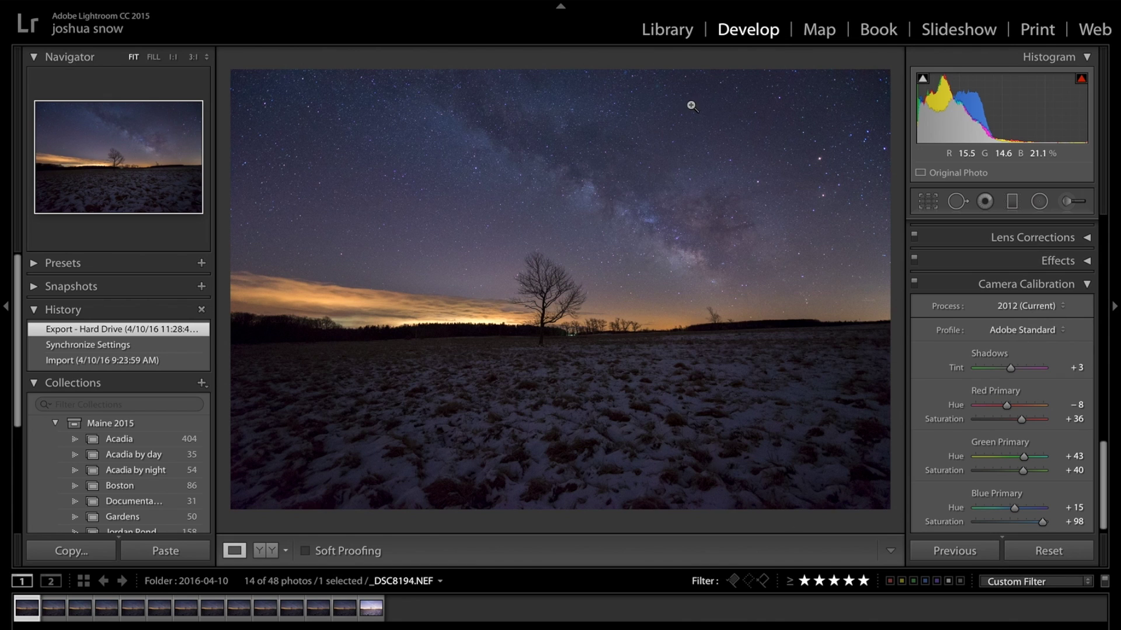
click(1087, 286)
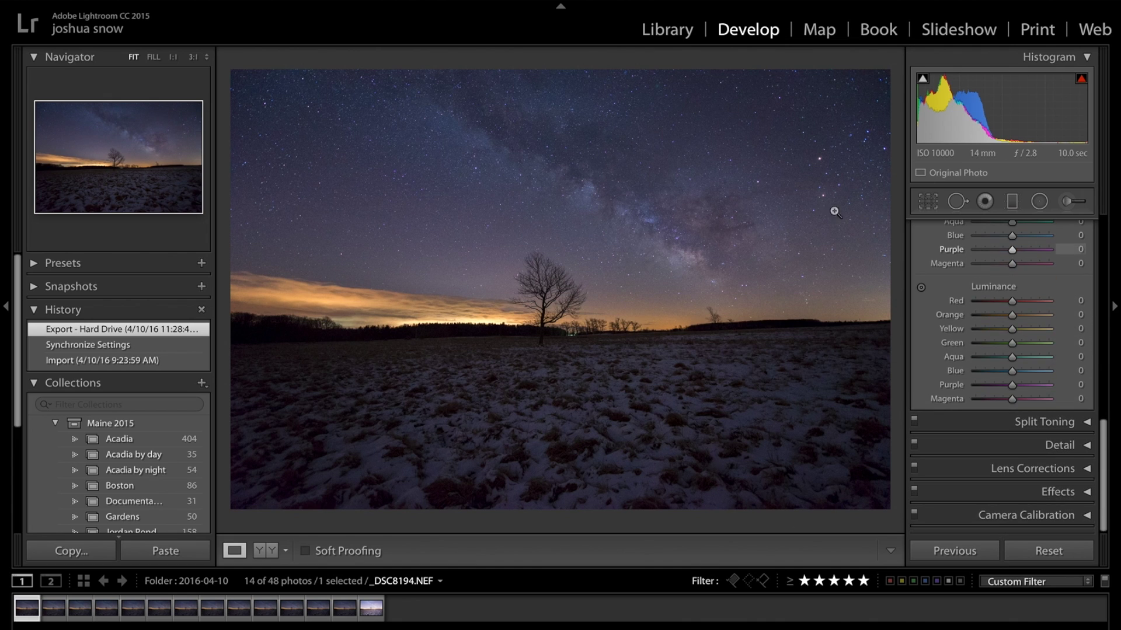
click(664, 241)
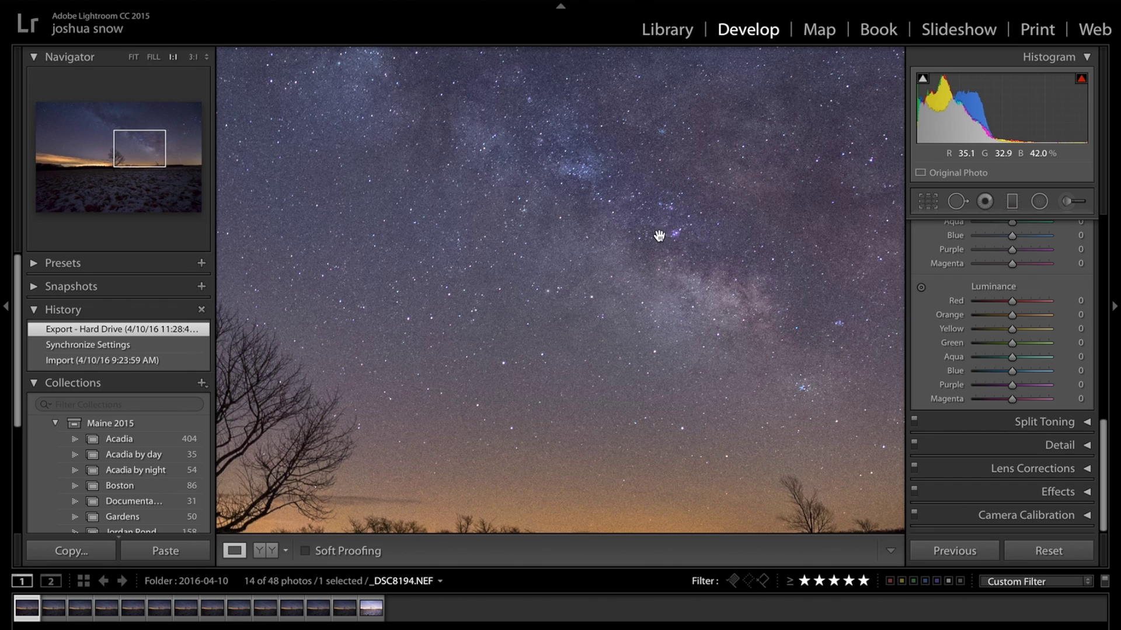
click(698, 260)
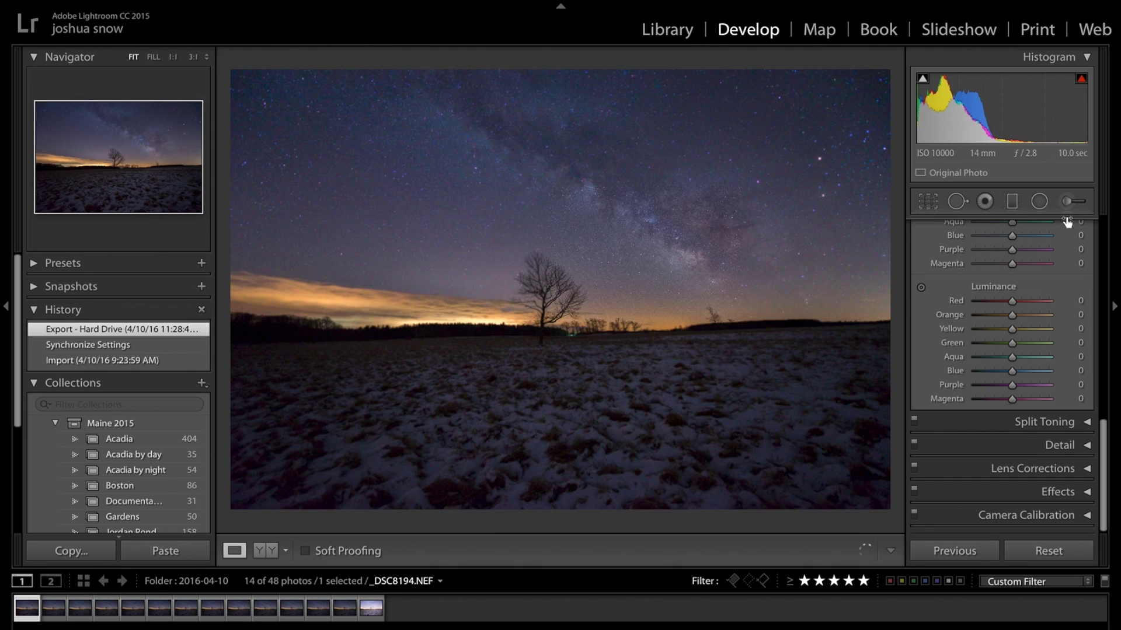
click(1087, 423)
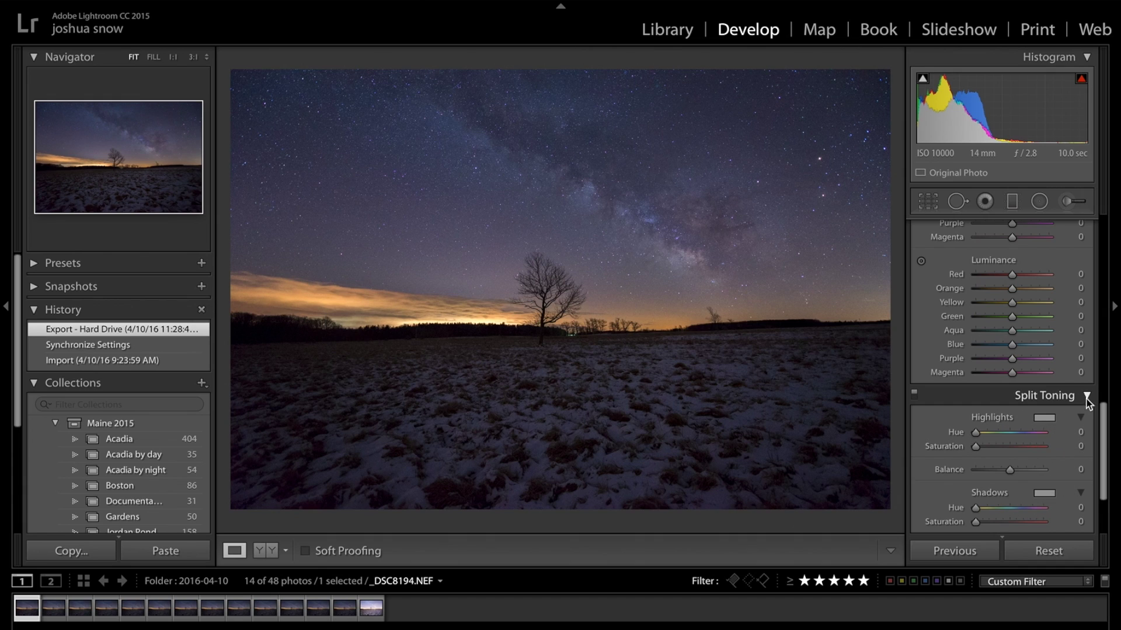
click(1084, 396)
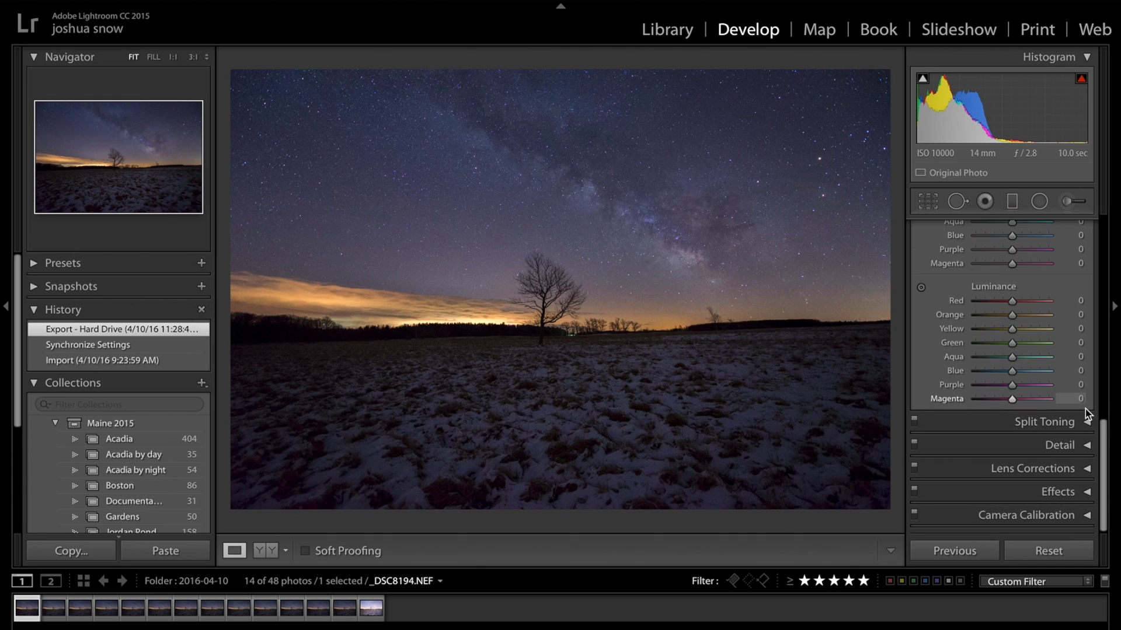
click(1088, 447)
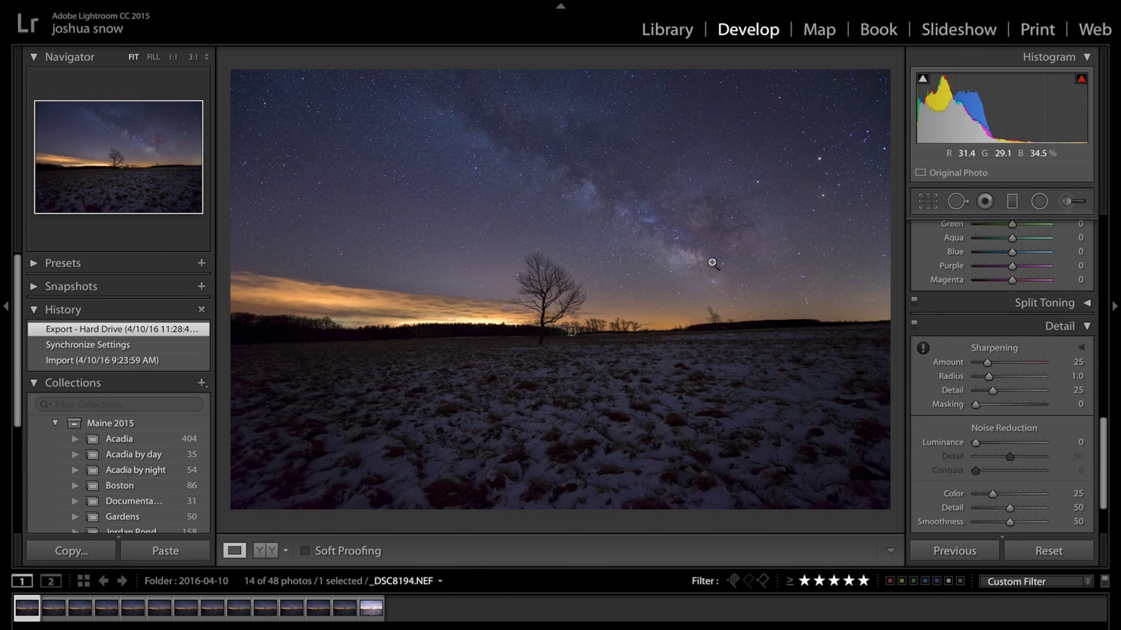
click(1086, 326)
scroll(1045, 342, up, 10)
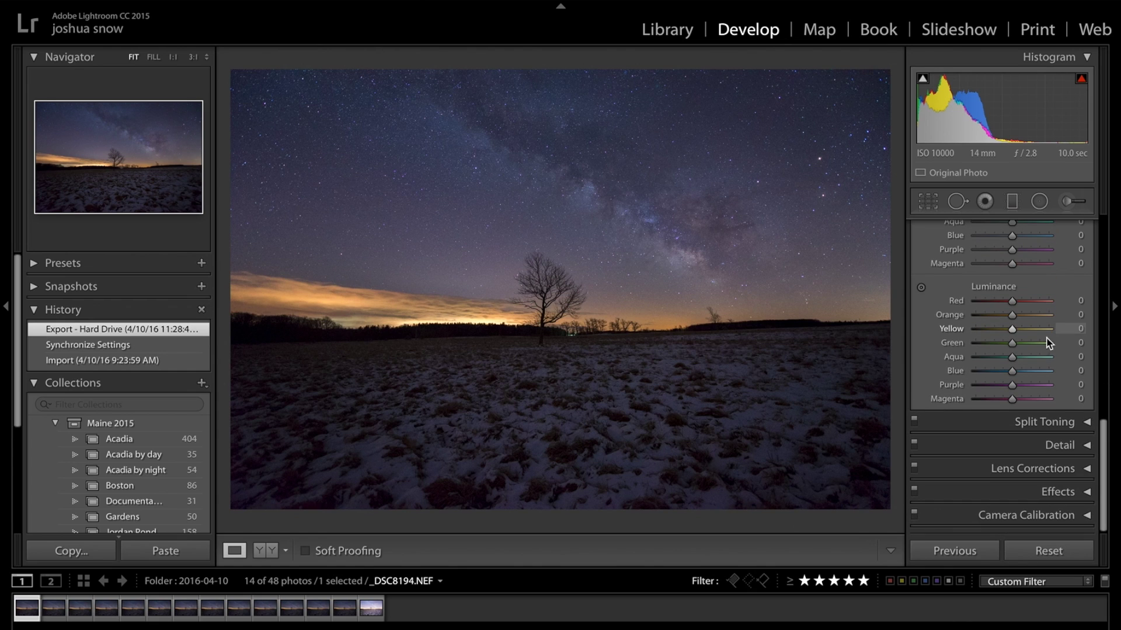
scroll(1033, 366, up, 4)
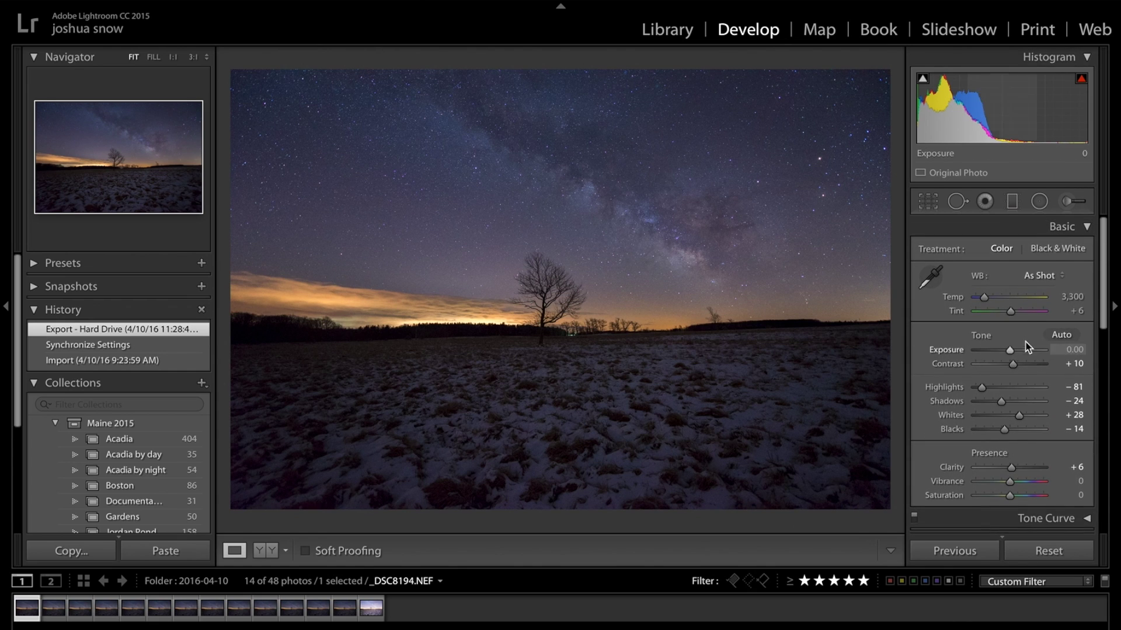
scroll(1033, 318, down, 14)
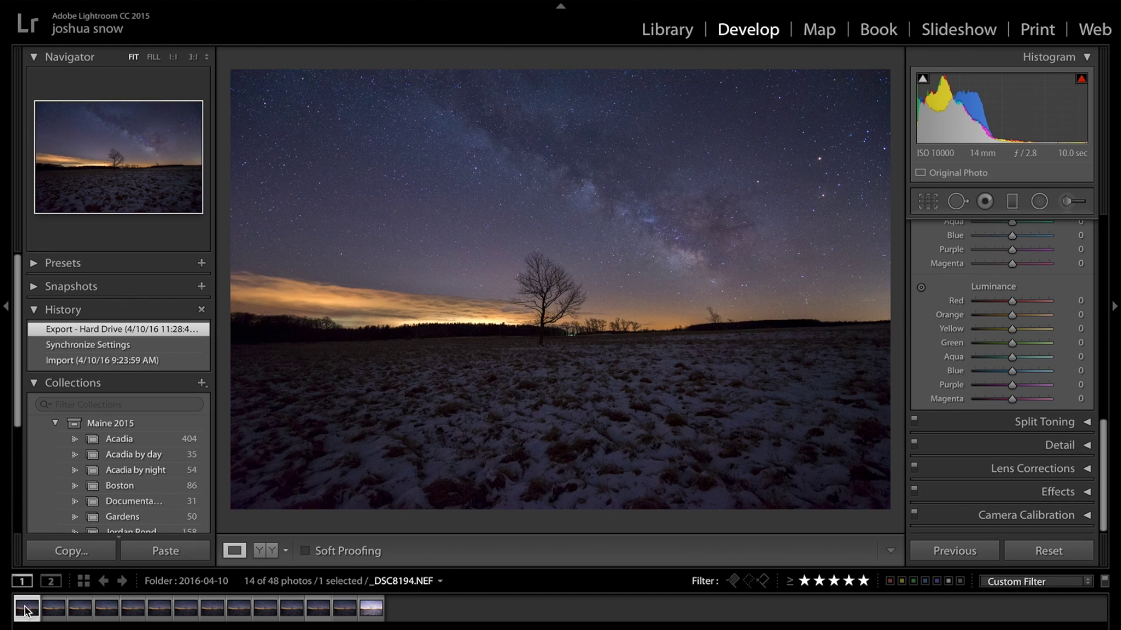
Cancel syncing settings across the first thirteen frames and reselect only the star-trail photo _DSC8205.NEF.
shift+click(348, 610)
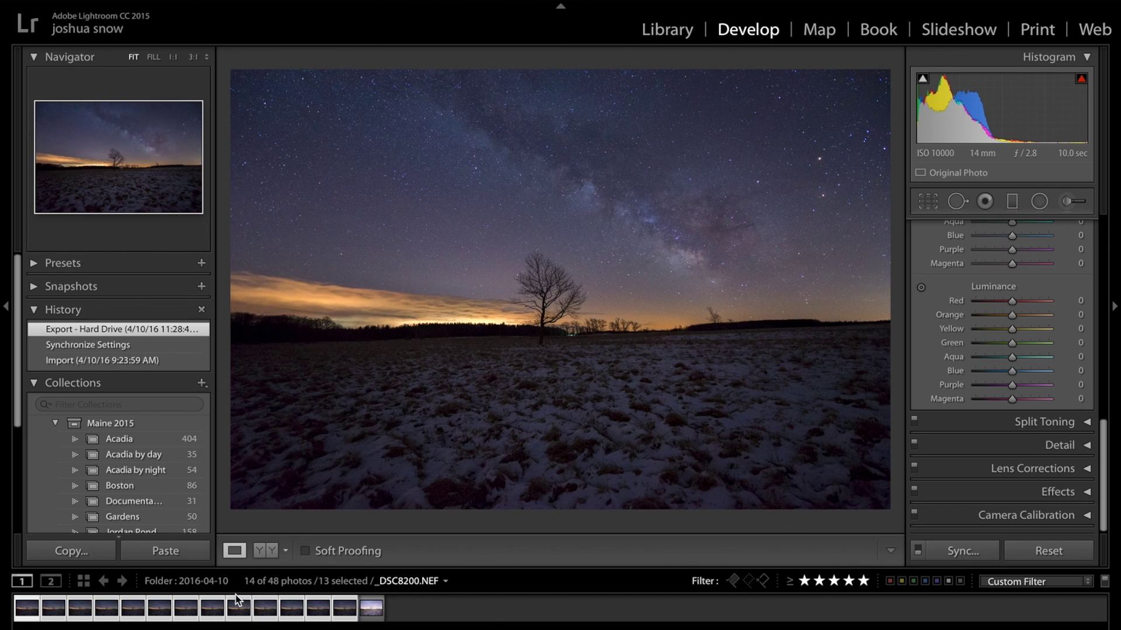
click(963, 553)
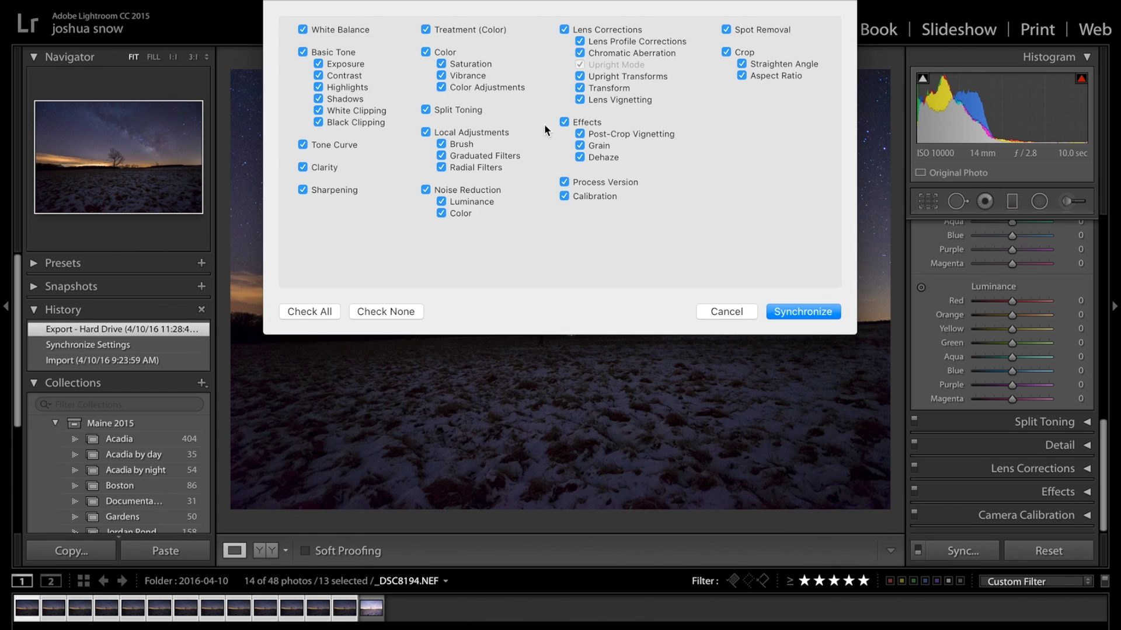
click(724, 317)
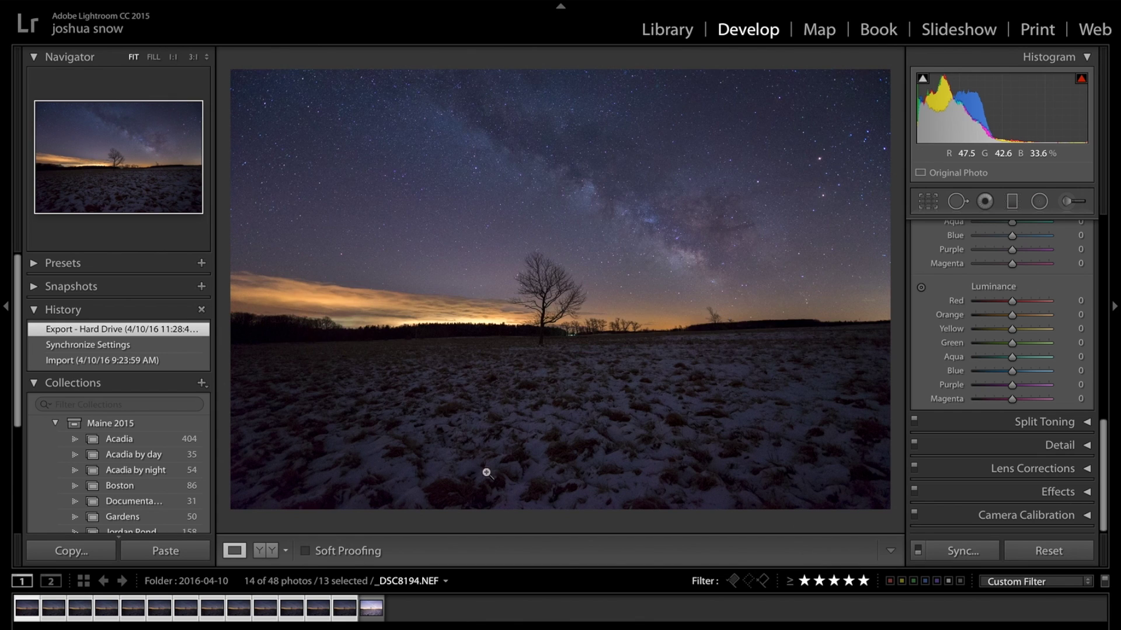
click(371, 618)
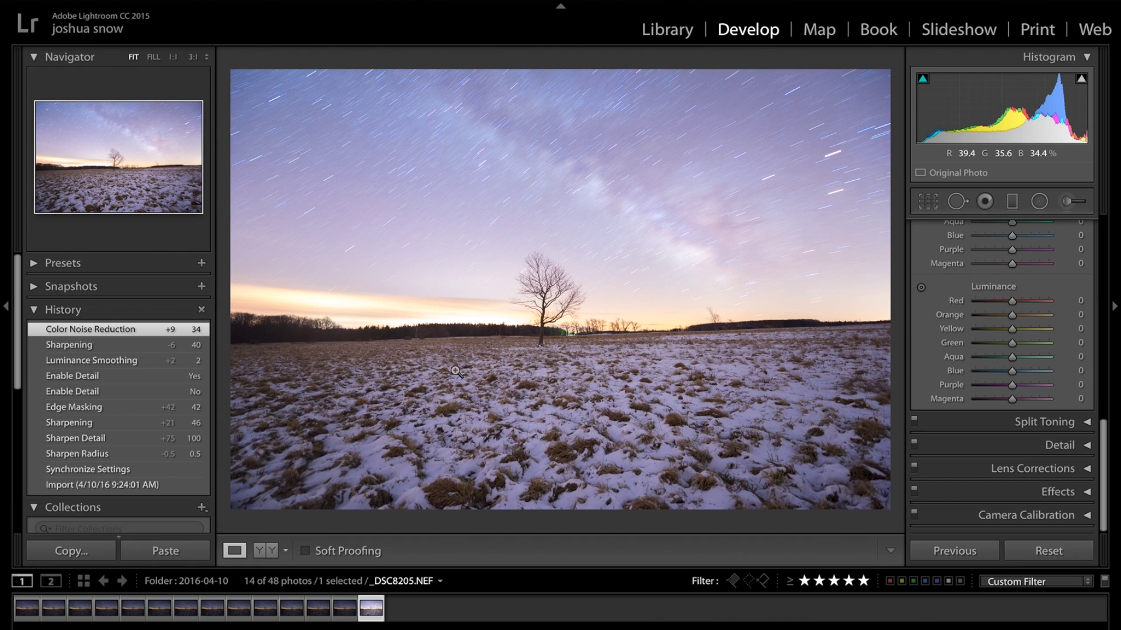
click(343, 617)
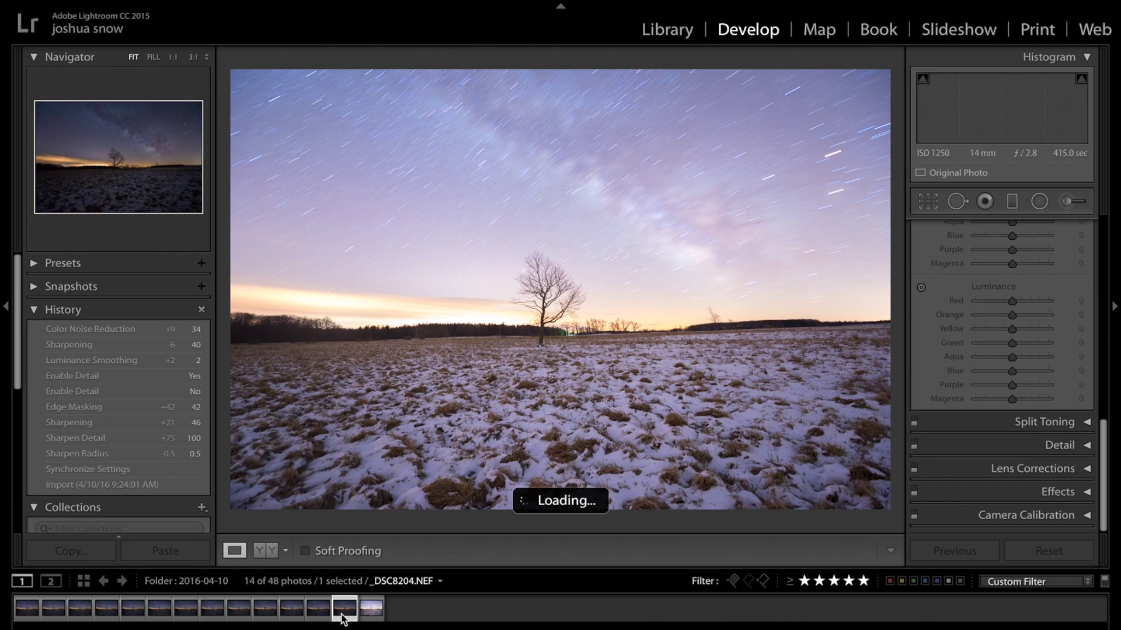
click(372, 612)
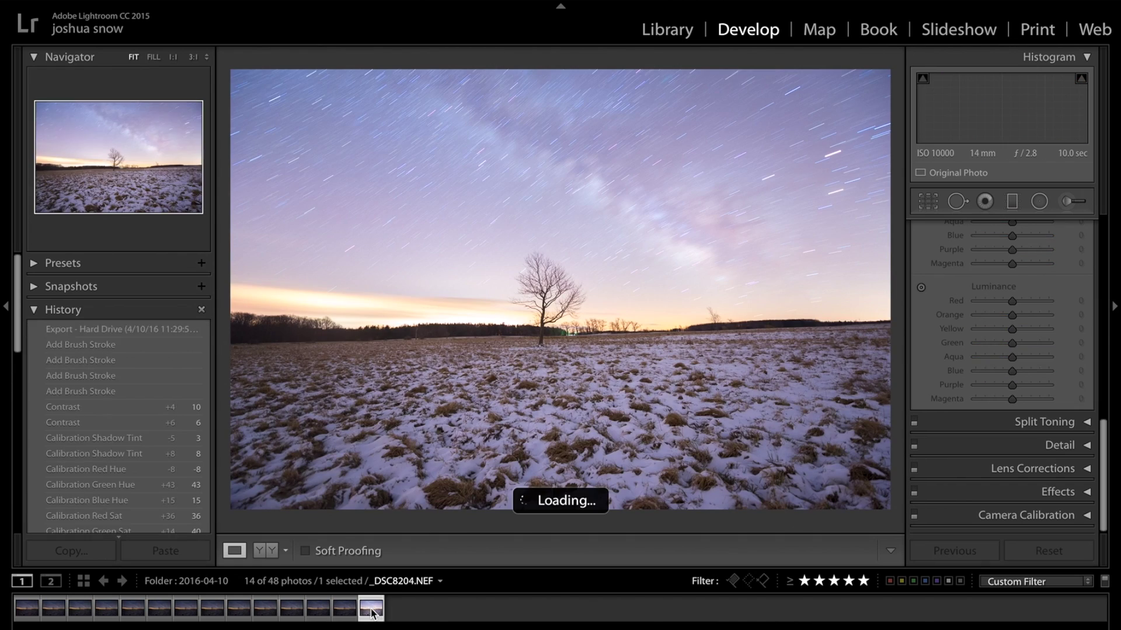
click(347, 613)
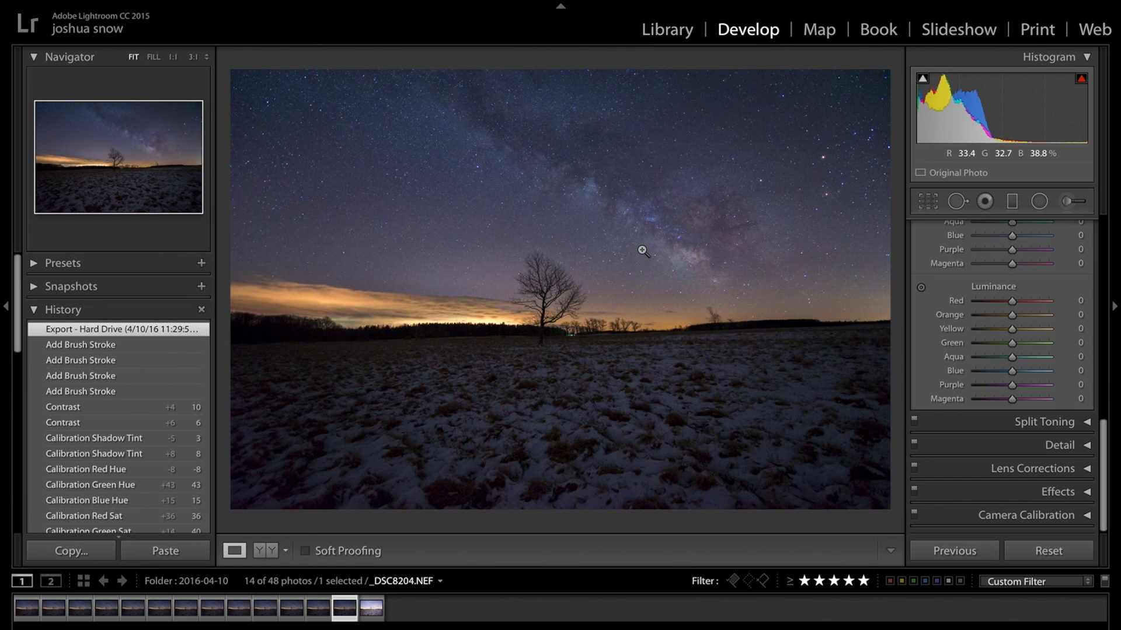
click(369, 619)
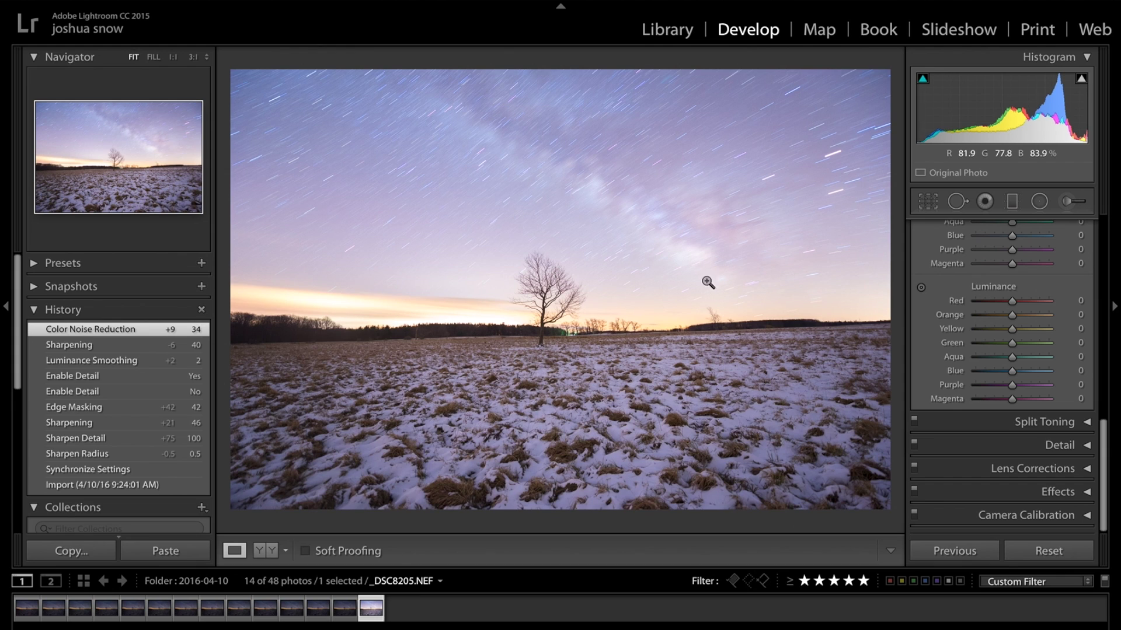
click(550, 314)
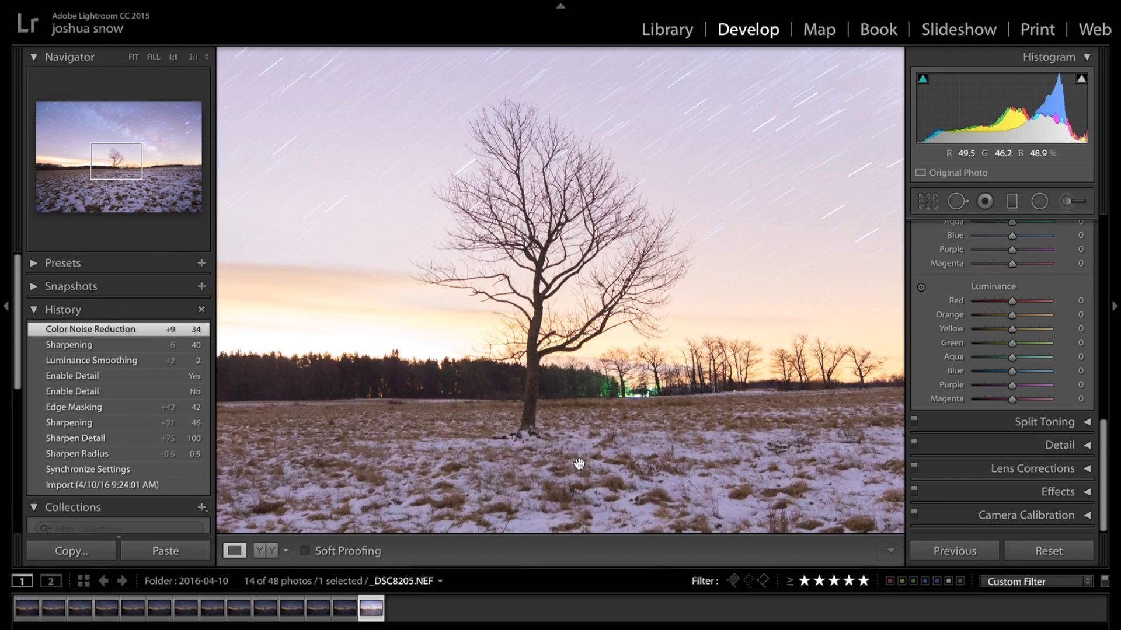
scroll(579, 464, down, 5)
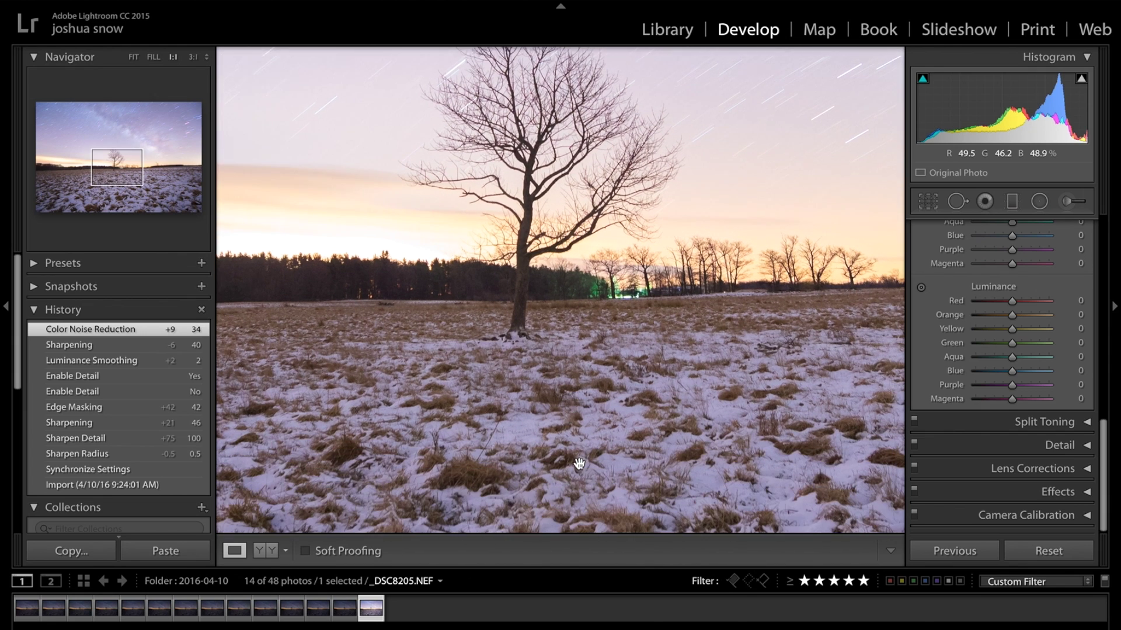
scroll(579, 463, up, 5)
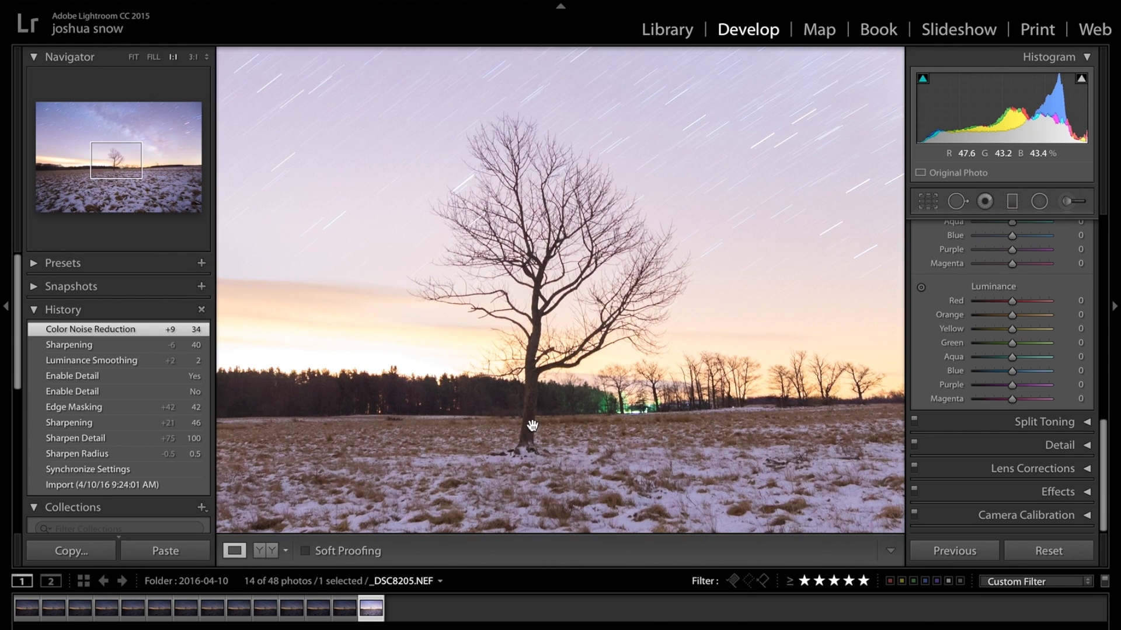
click(1088, 515)
scroll(1080, 485, down, 4)
click(1087, 284)
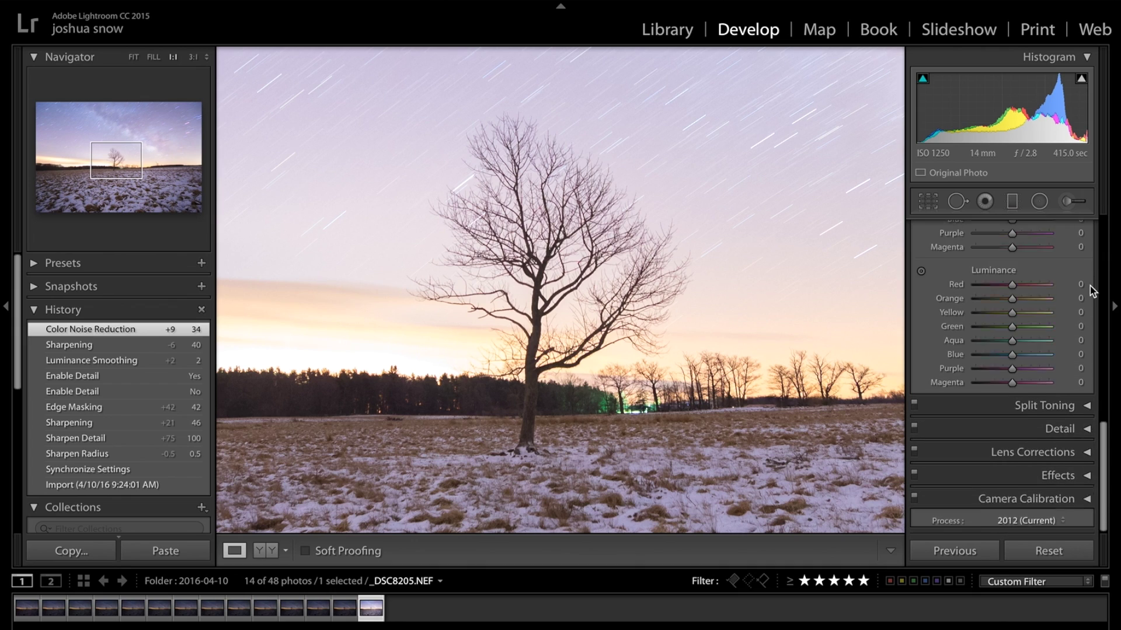
click(1086, 445)
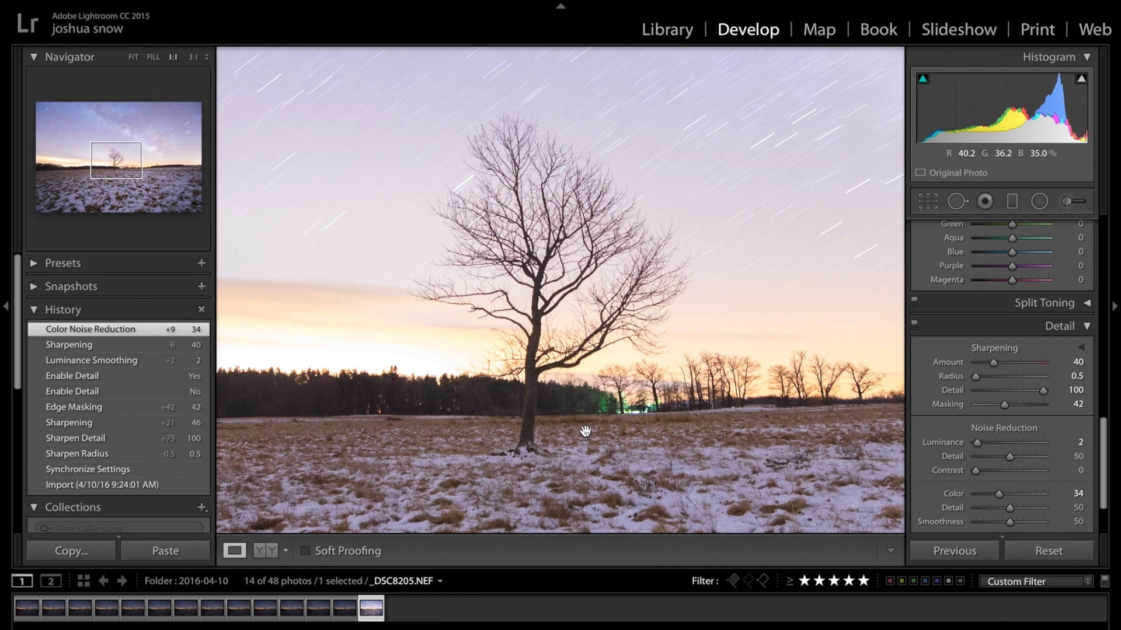
scroll(585, 432, down, 5)
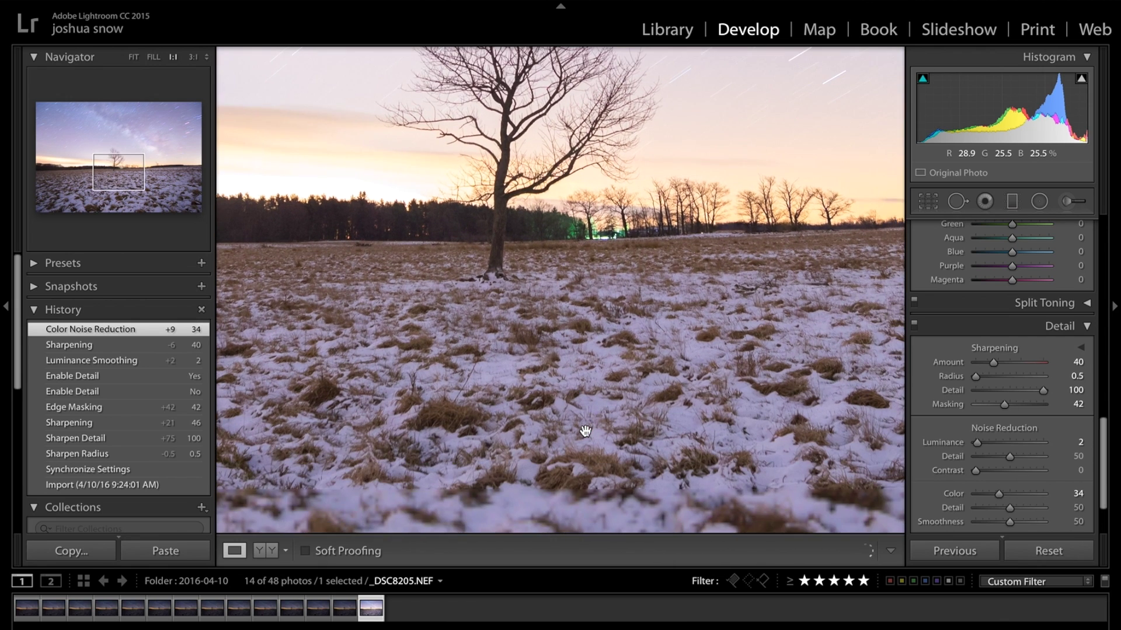
scroll(585, 431, down, 3)
scroll(584, 431, down, 3)
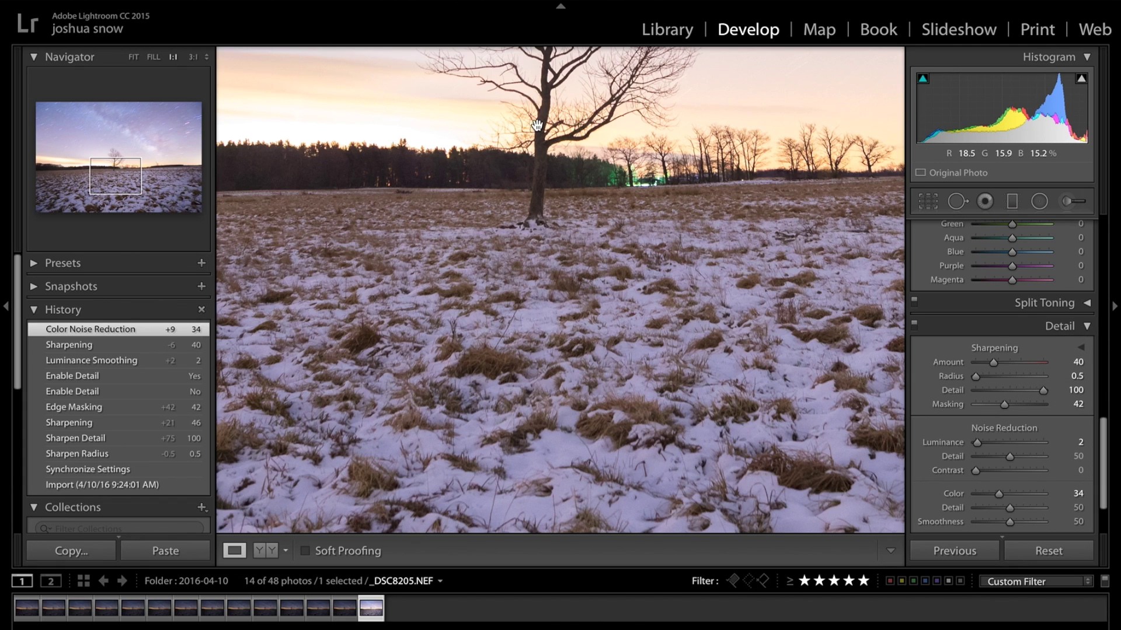
click(914, 325)
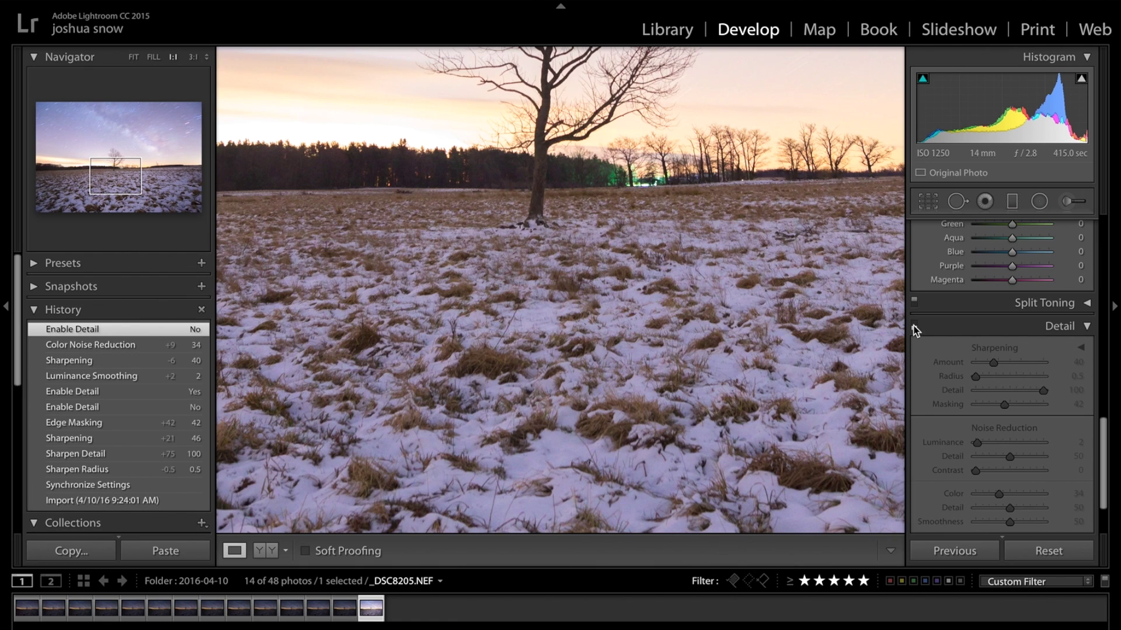
click(914, 326)
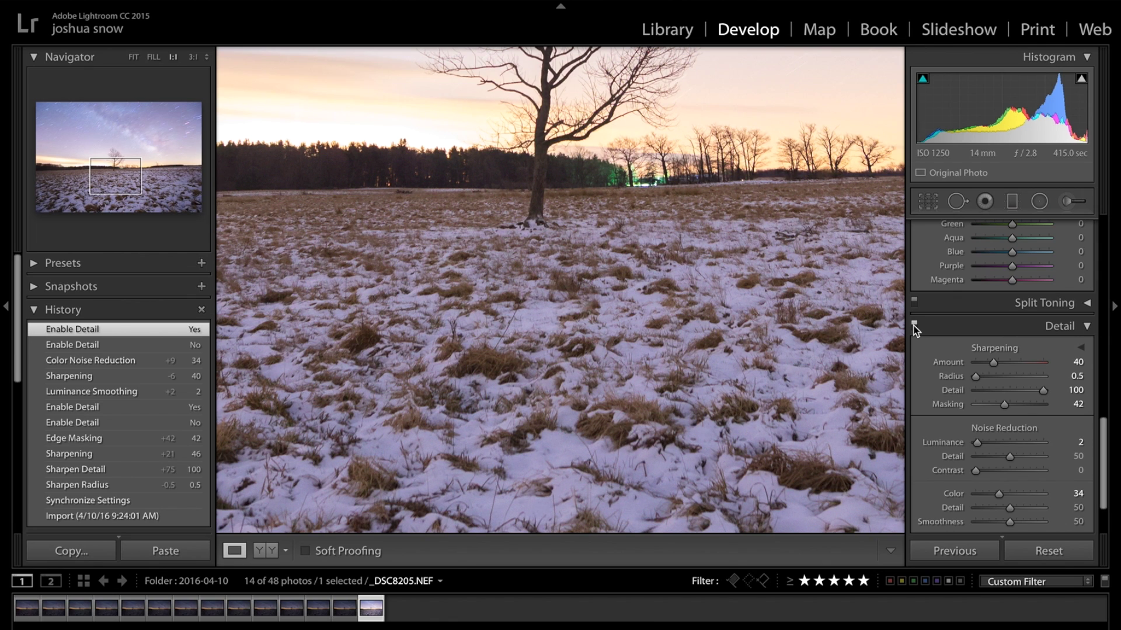
click(1087, 327)
scroll(1030, 394, up, 10)
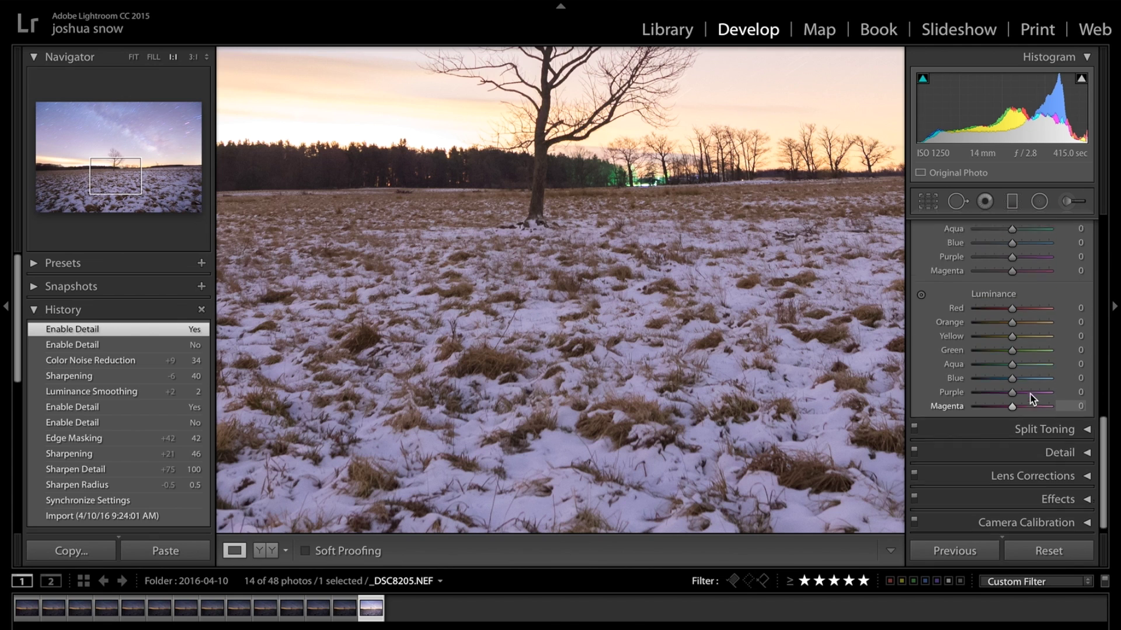
click(686, 314)
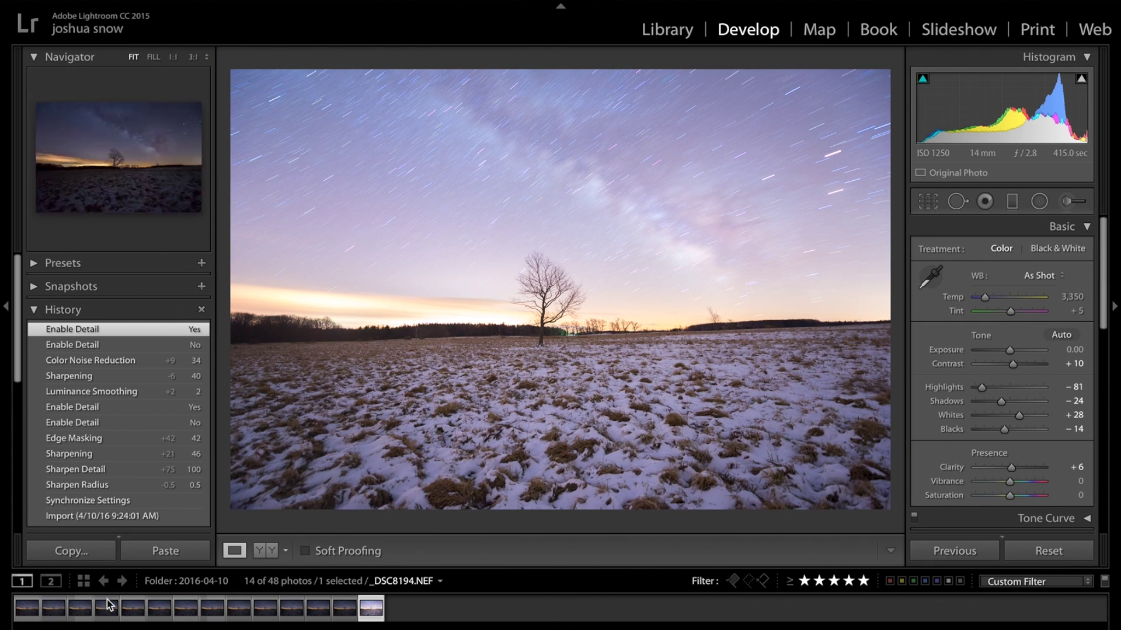
Select the 13 sky frames _DSC8194 through _DSC8204 and bring up Export from their context menu.
click(346, 609)
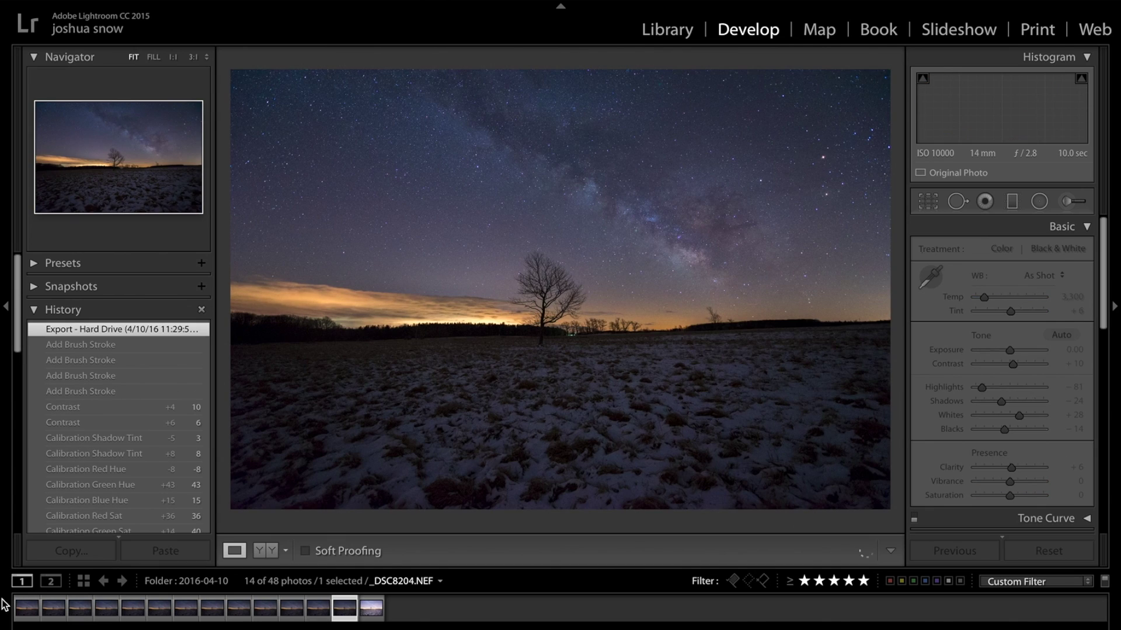
shift+click(26, 613)
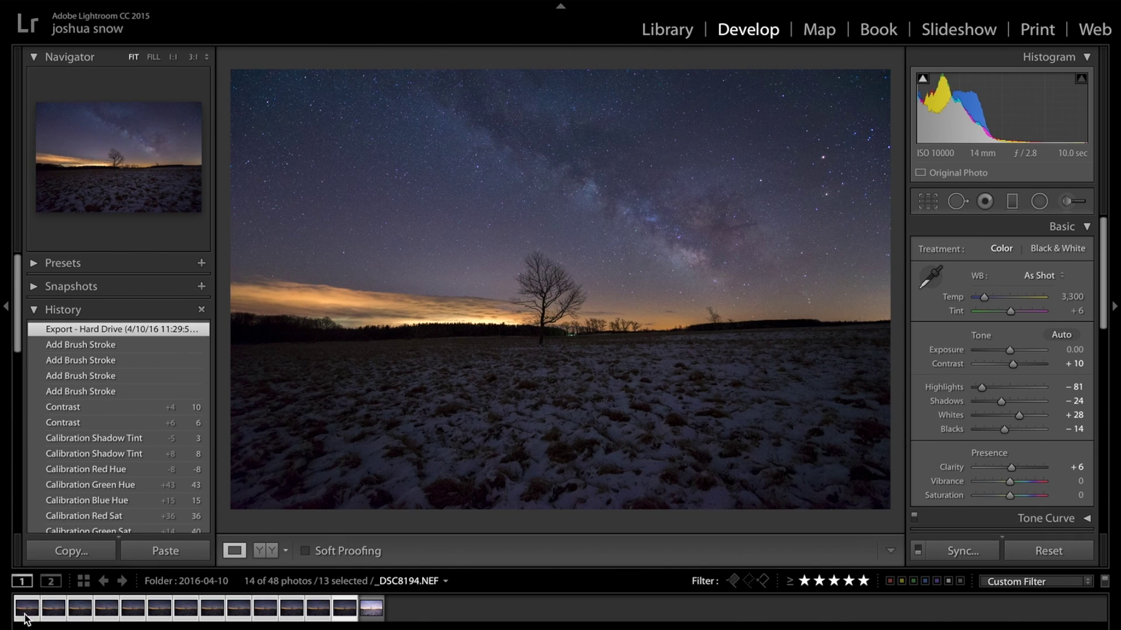
right_click(151, 608)
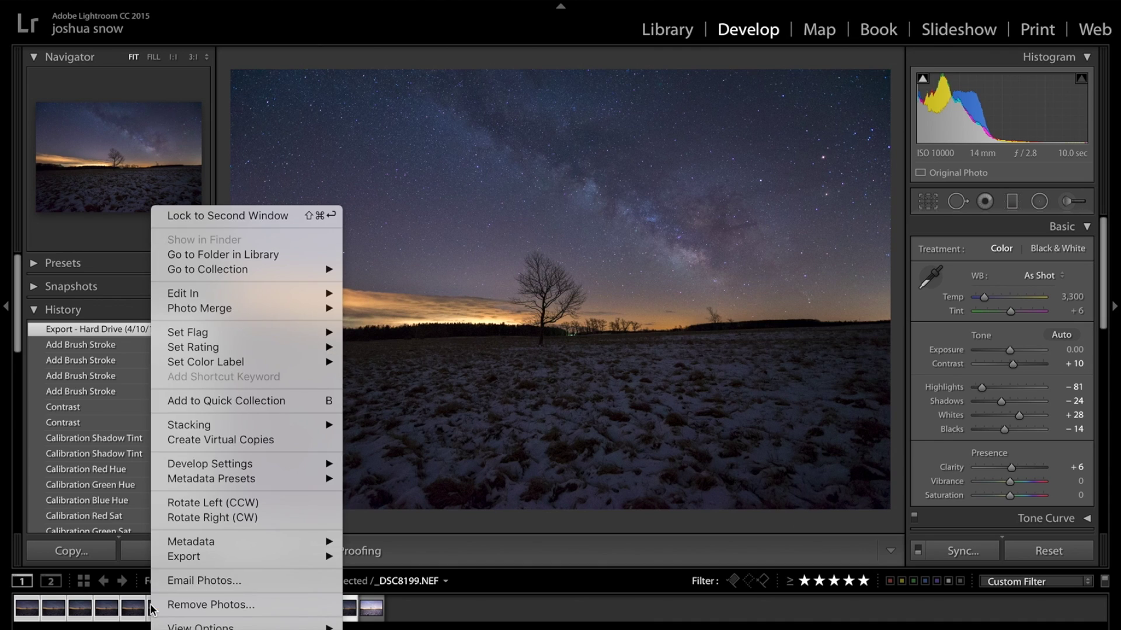
mouse_move(233, 556)
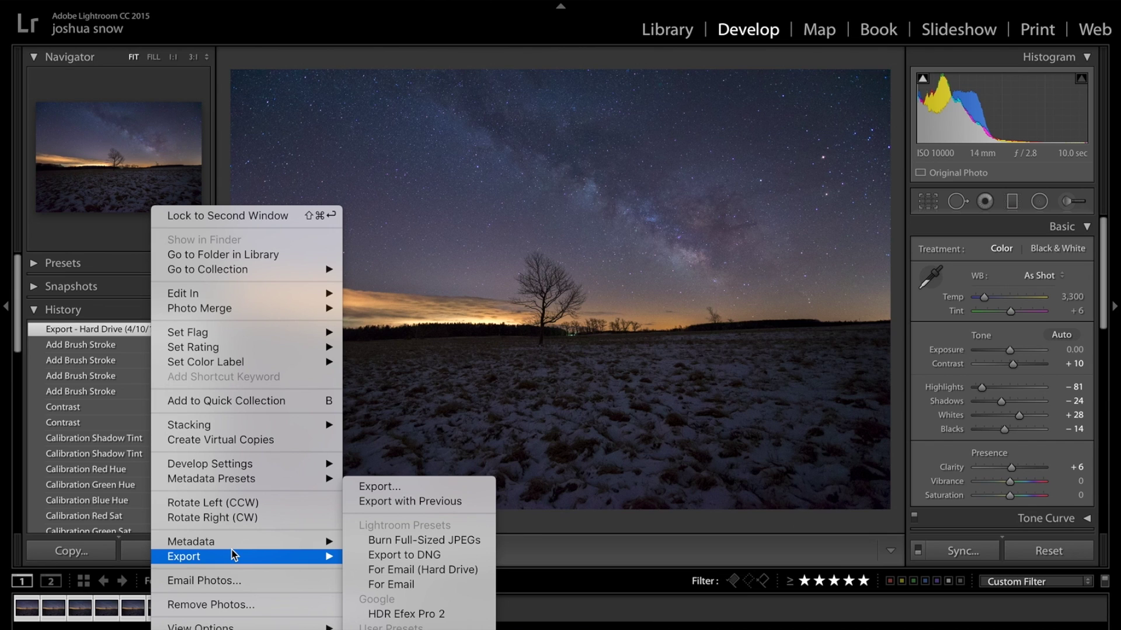
Open the Export 13 Files settings and scroll down to the Post-Processing section.
click(401, 486)
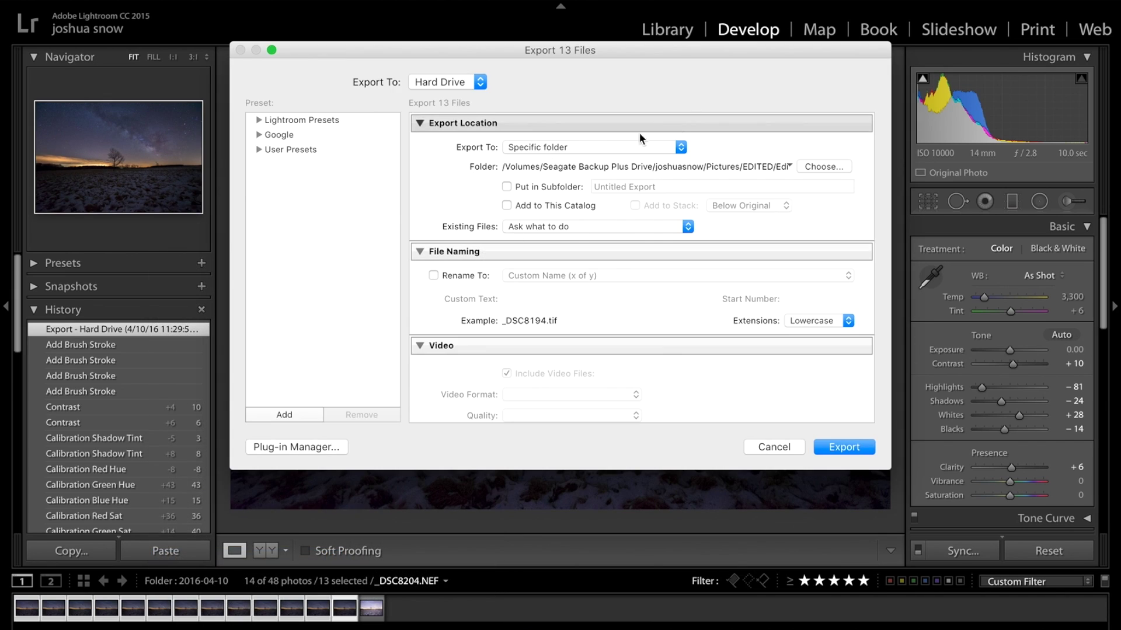
scroll(607, 271, down, 2)
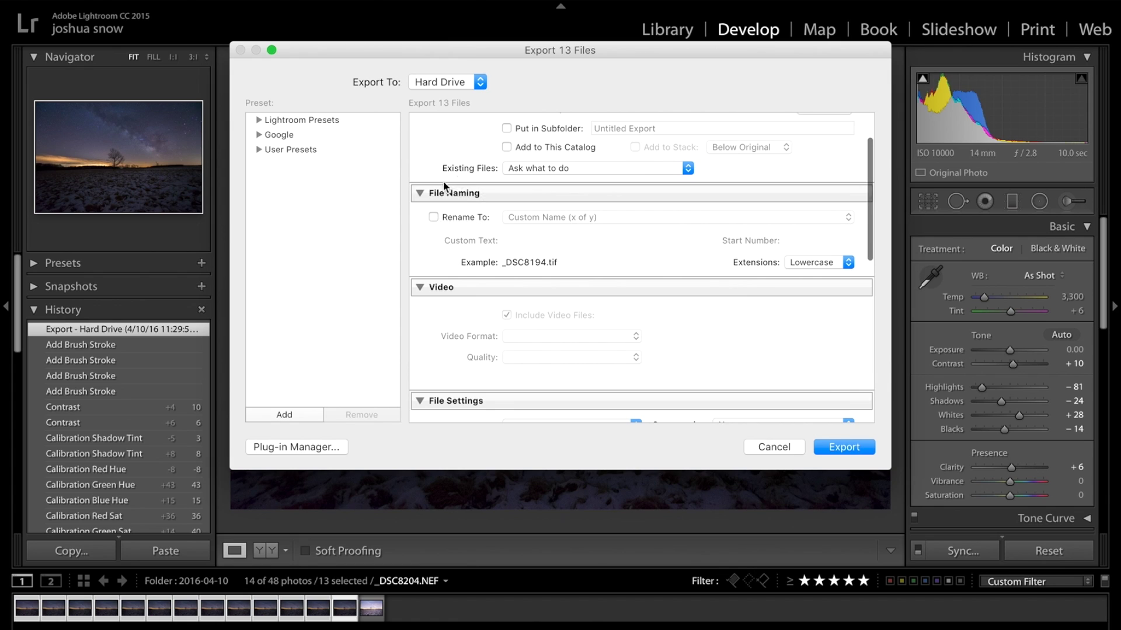
scroll(509, 234, up, 2)
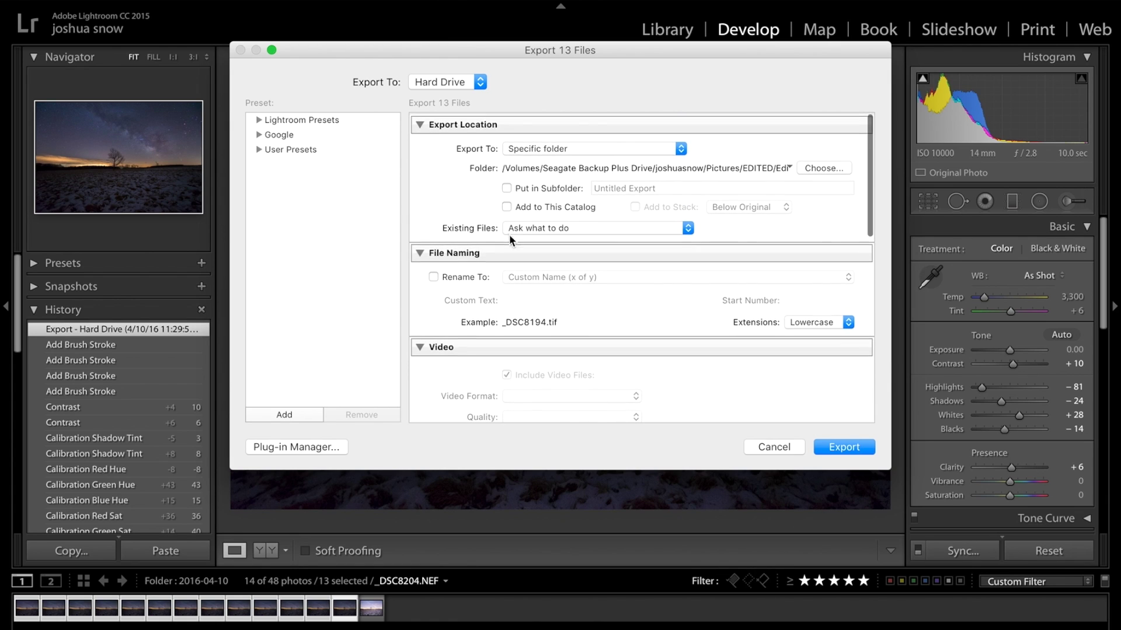
scroll(527, 297, down, 5)
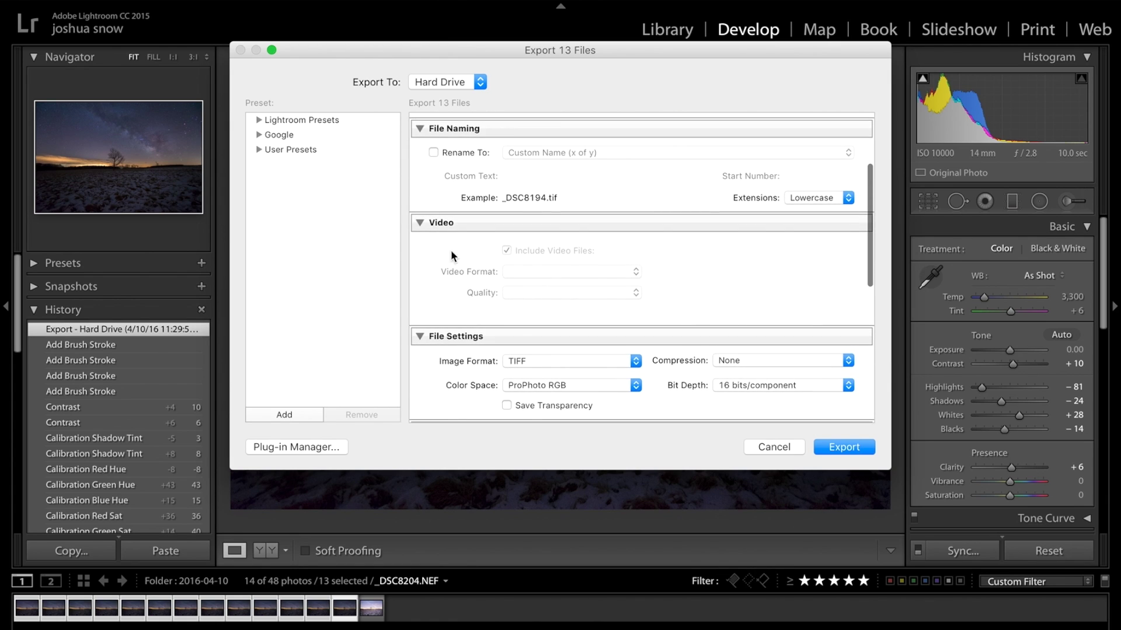
scroll(458, 242, down, 3)
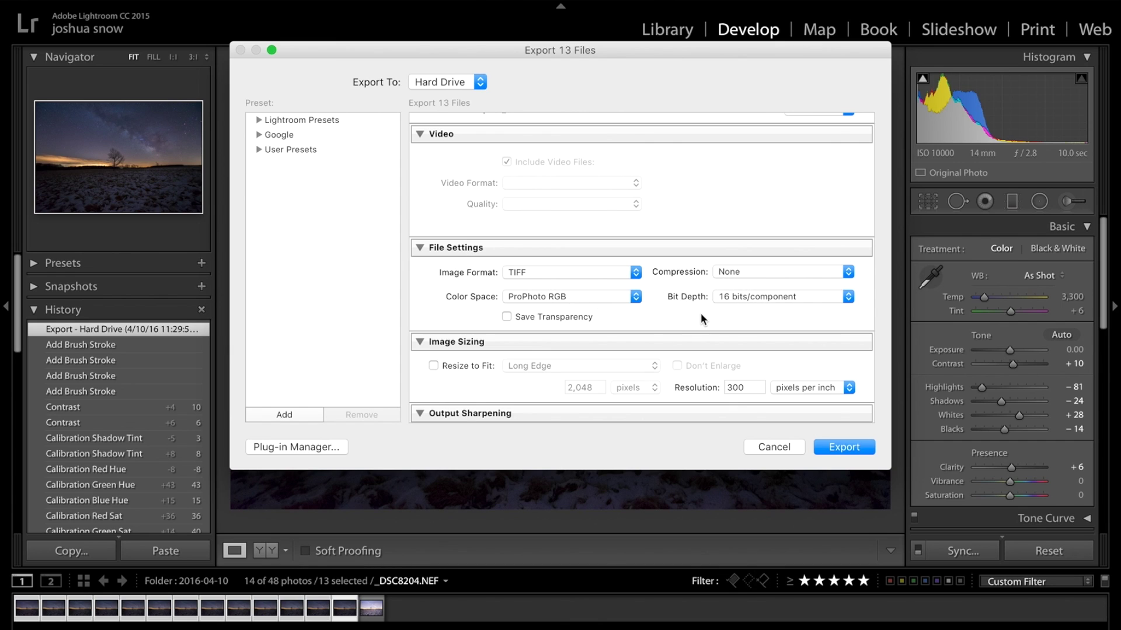
scroll(701, 315, down, 3)
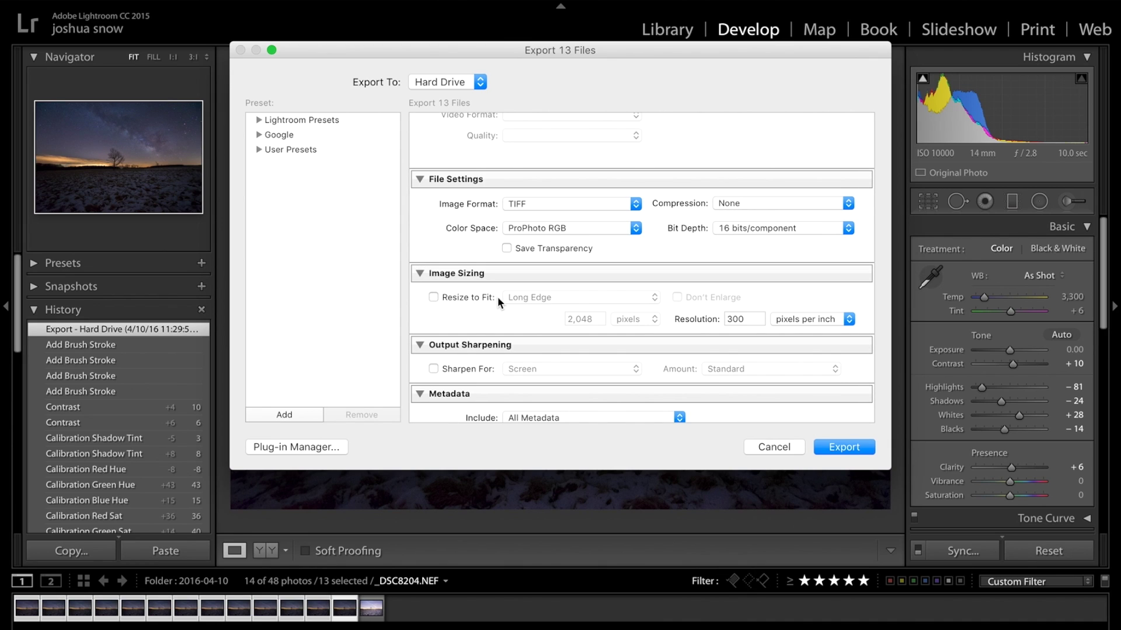
scroll(497, 296, down, 7)
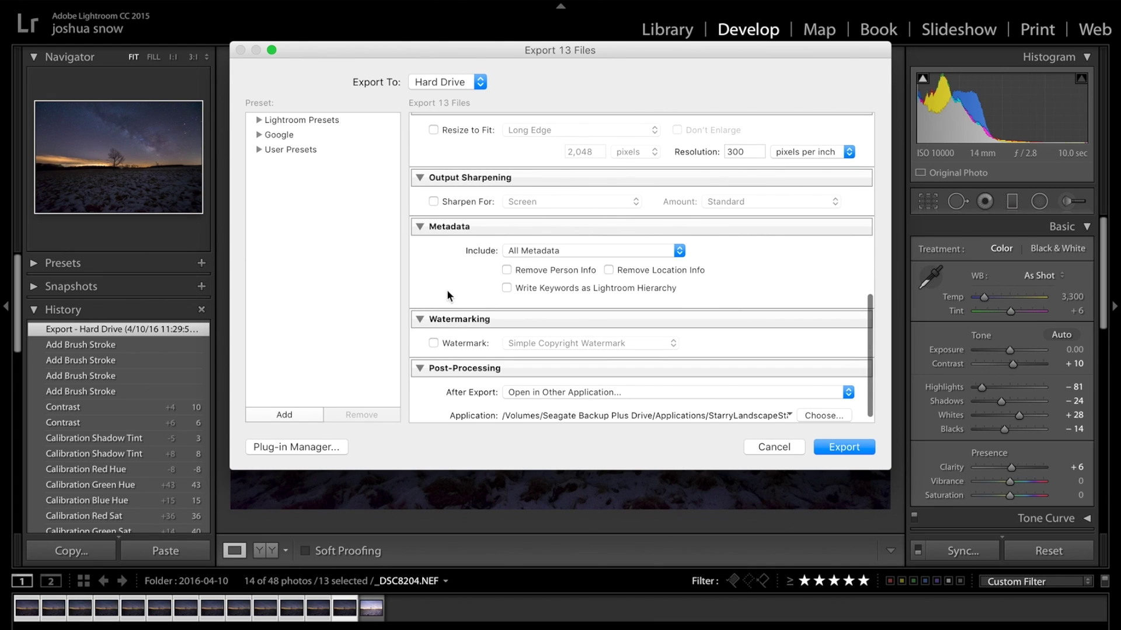
scroll(461, 269, down, 1)
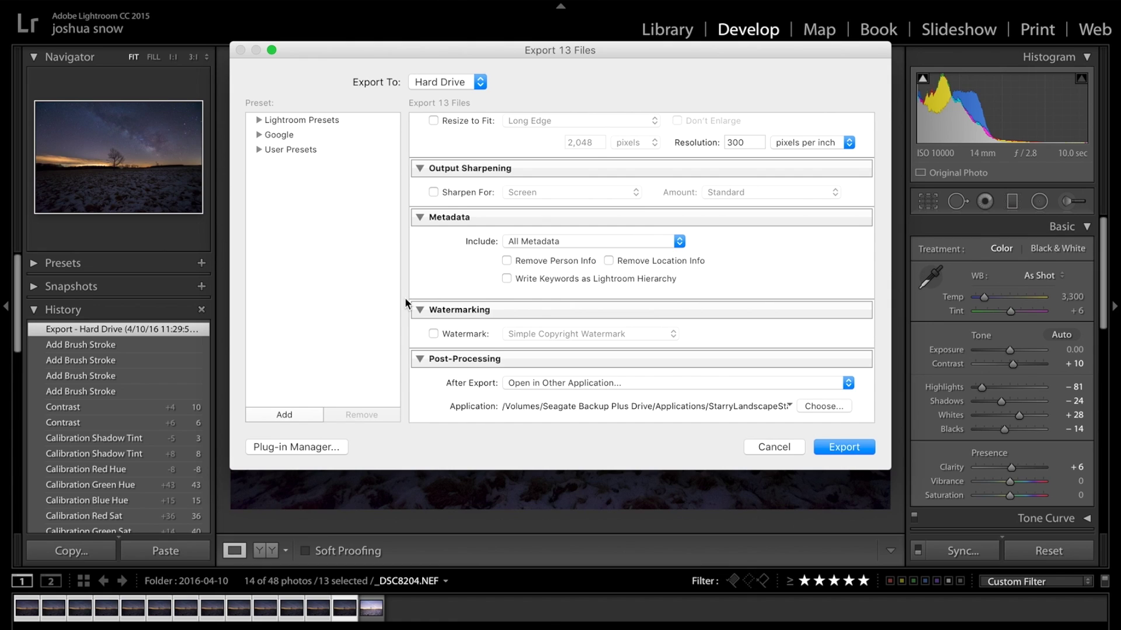
scroll(460, 335, down, 2)
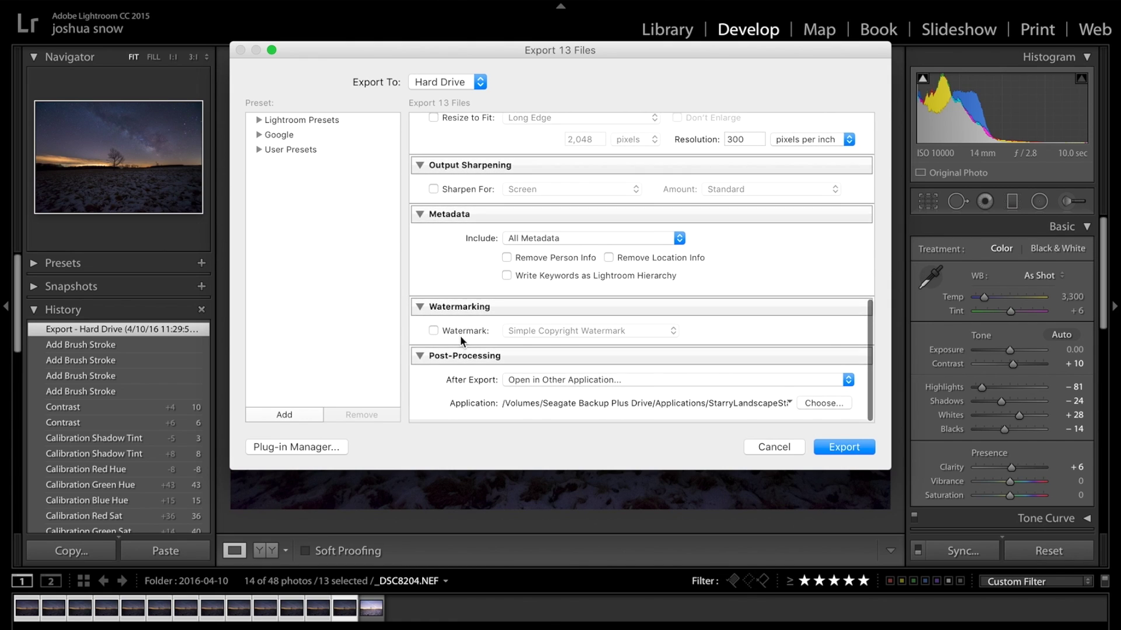
Confirm After Export sends the files to StarryLandscapeStacker, then close the Export dialog.
click(608, 381)
click(607, 380)
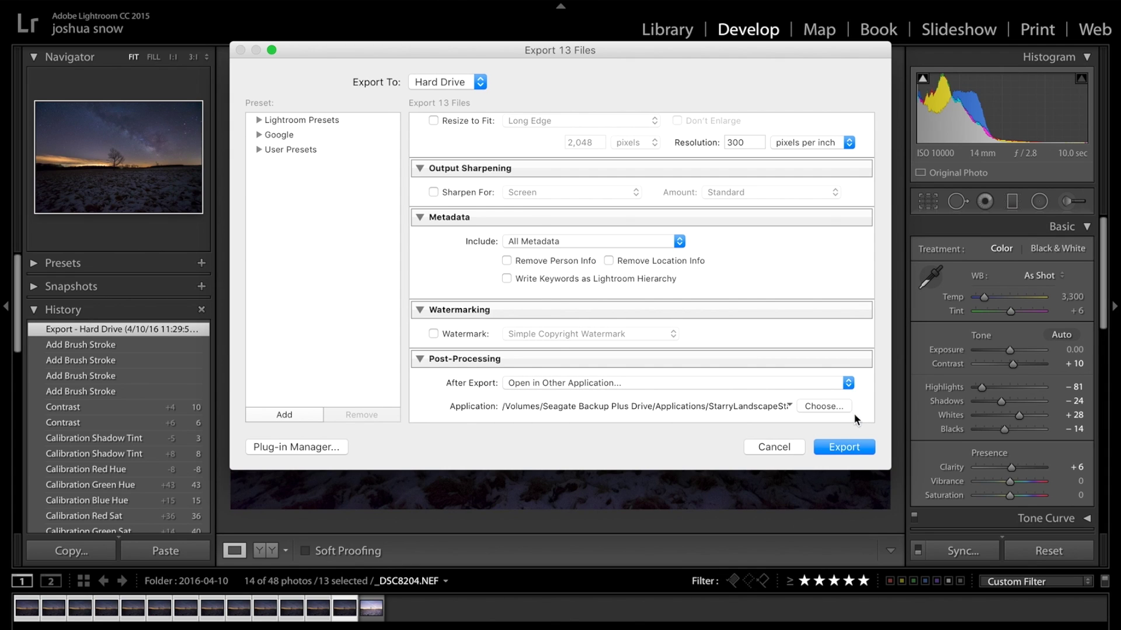
click(795, 446)
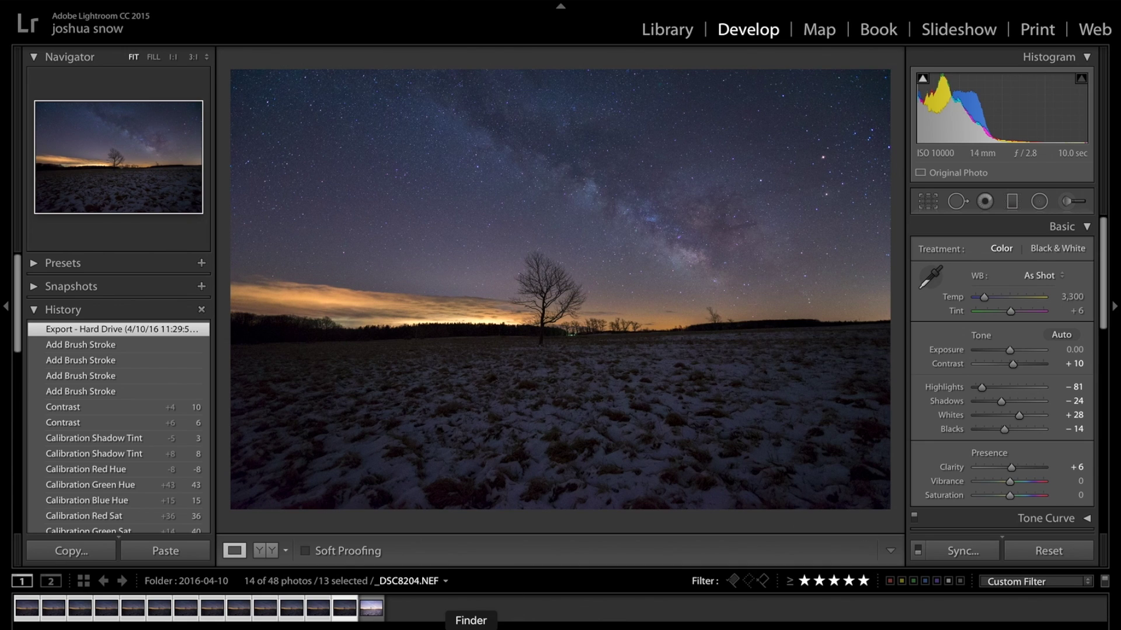
In Finder, go to the Seagate drive's Applications folder and launch StarryLandscapeStacker.
click(470, 627)
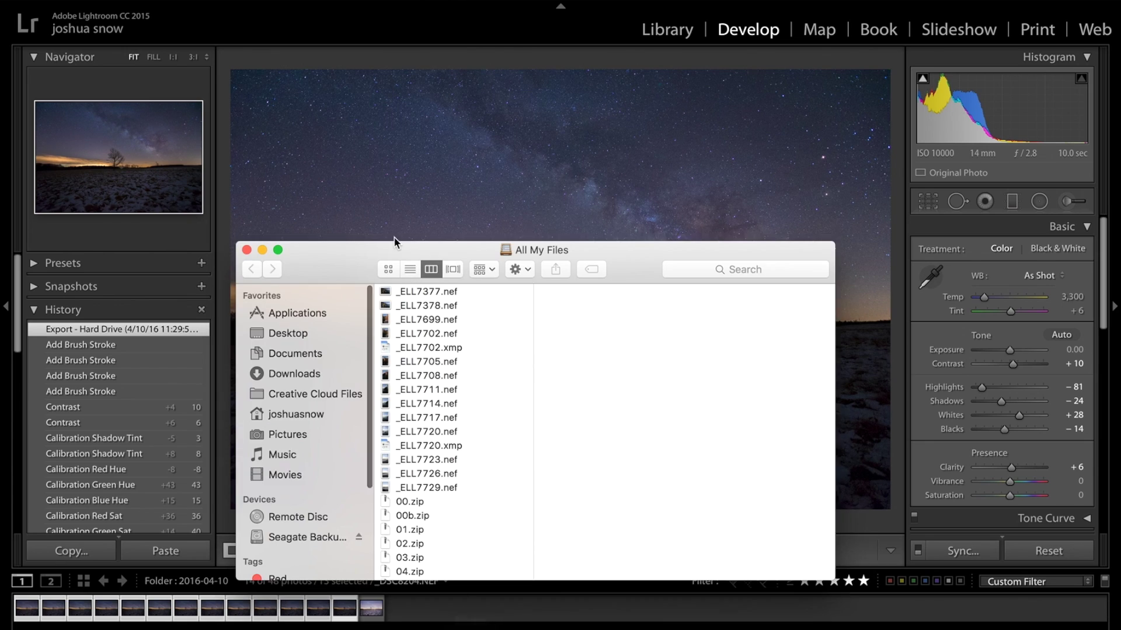
click(288, 537)
click(439, 303)
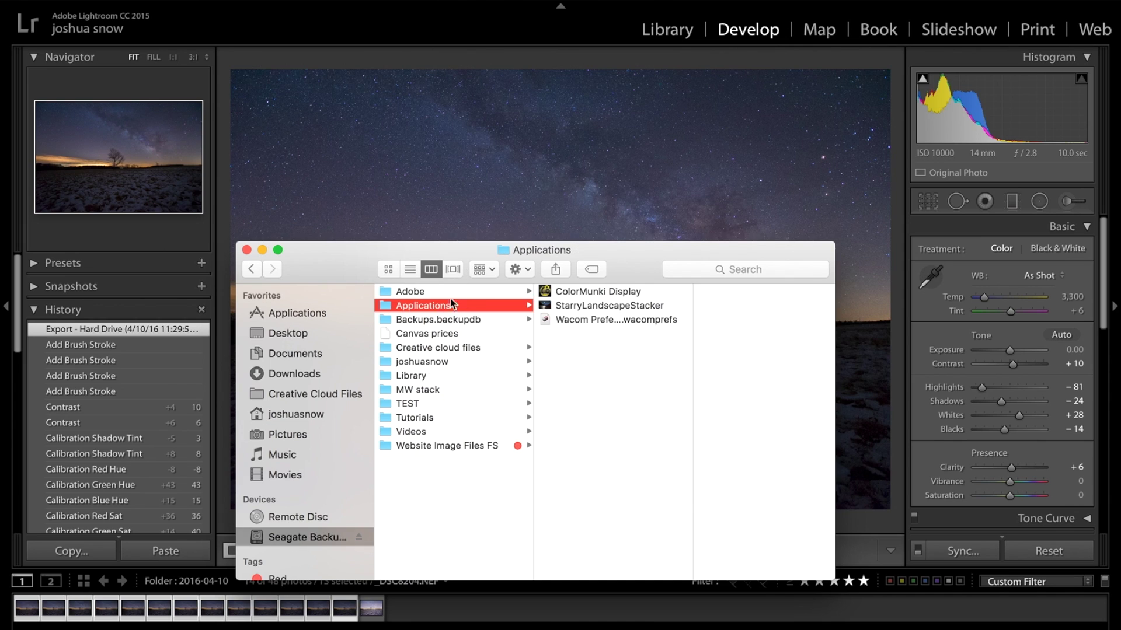
double_click(604, 303)
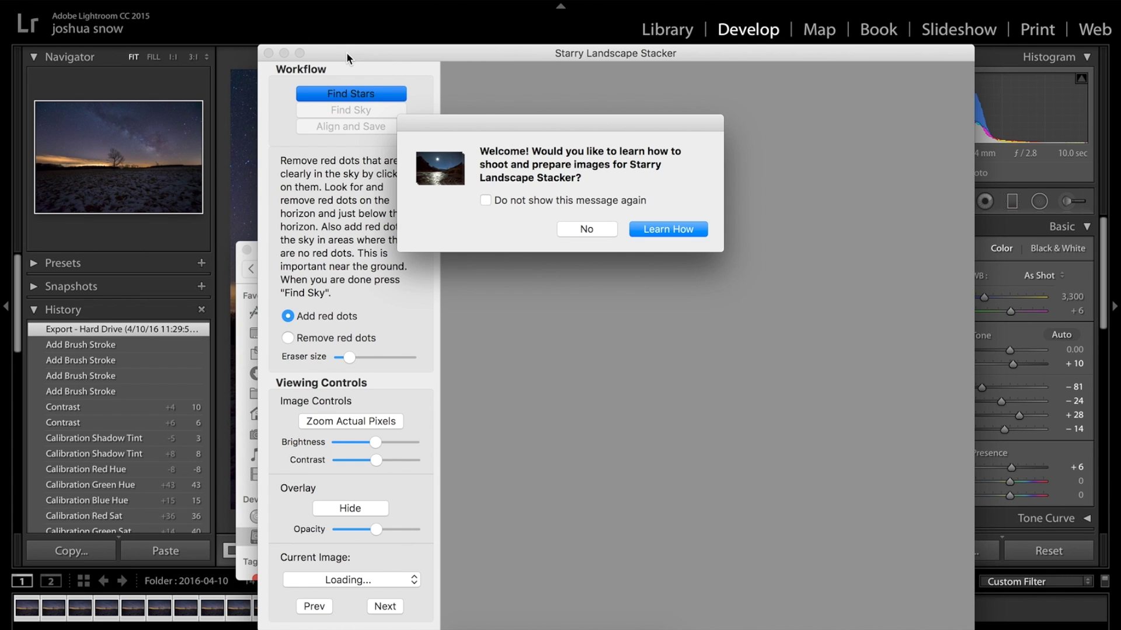
Decline the welcome tutorial and open _DSC8194.tif through _DSC8204.tif for star detection.
drag(346, 53, 302, 5)
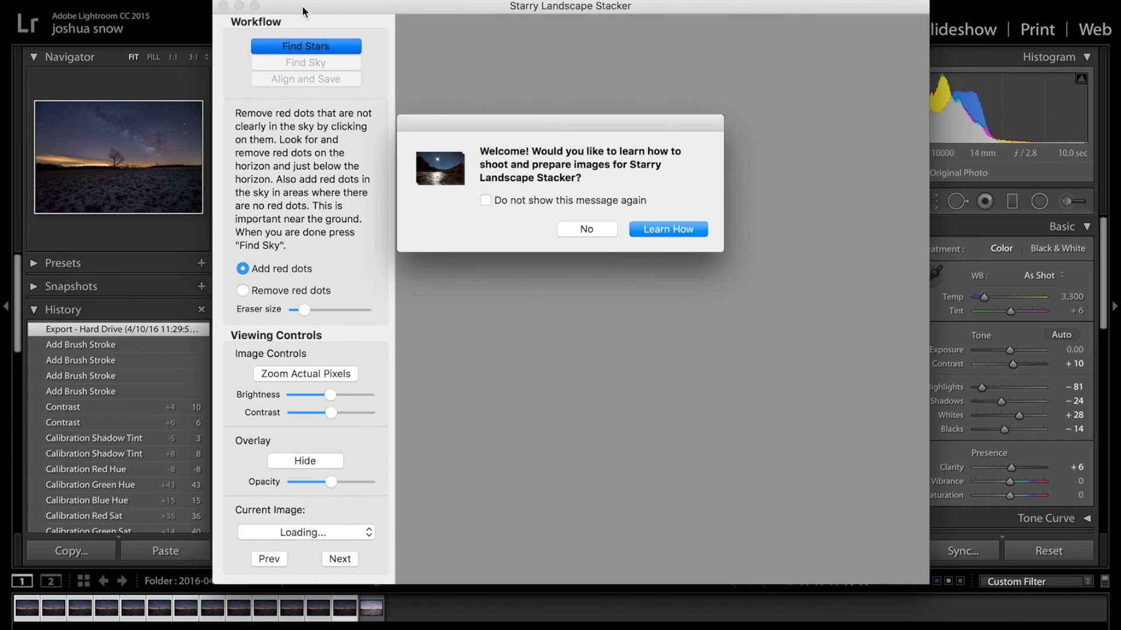
click(569, 230)
click(476, 57)
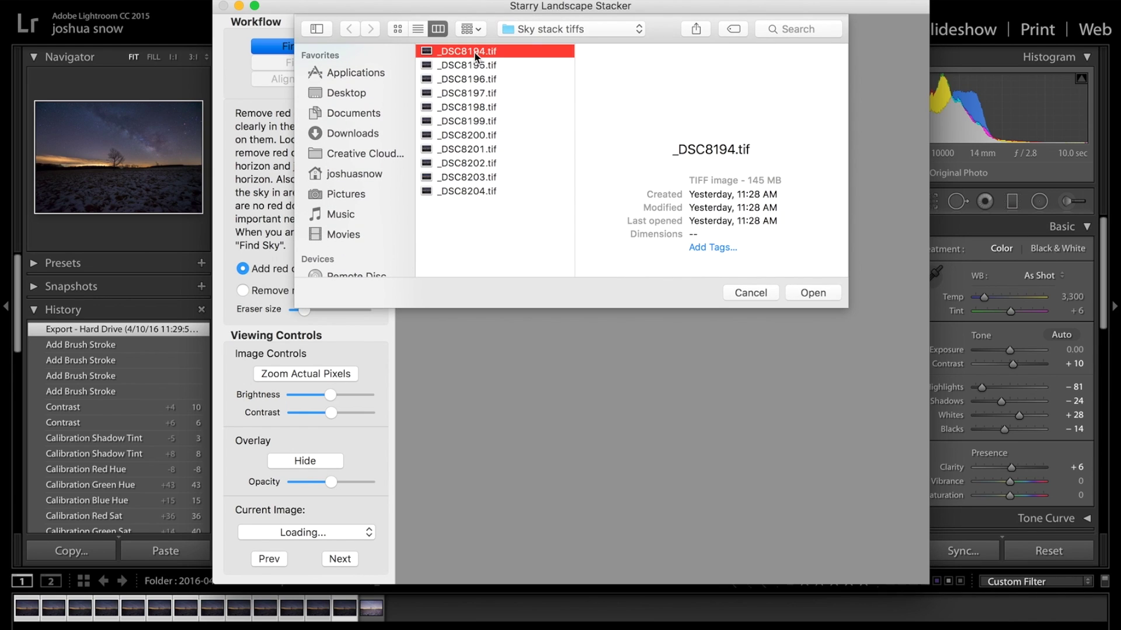
shift+click(476, 193)
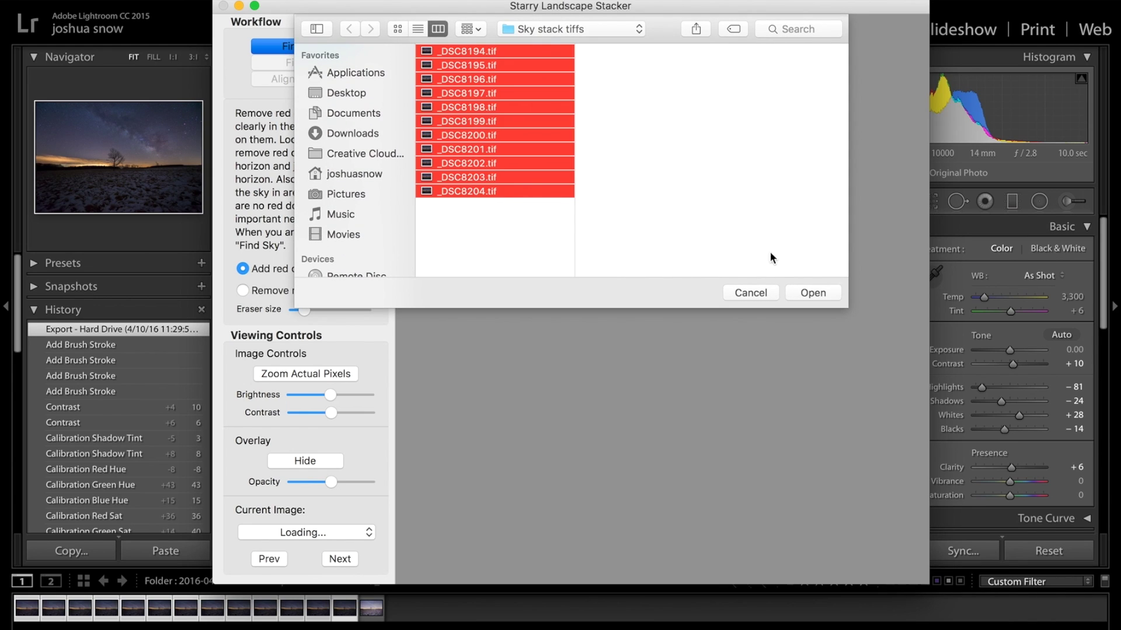
click(795, 291)
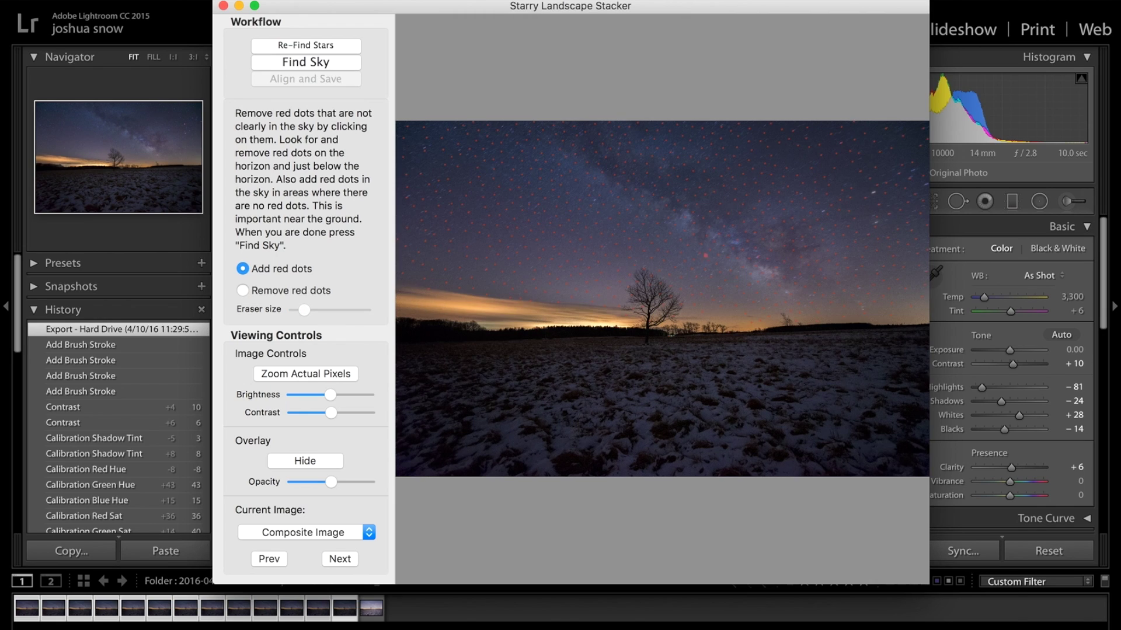
Show _DSC8204.tif as the Current Image and make the window full screen.
click(360, 535)
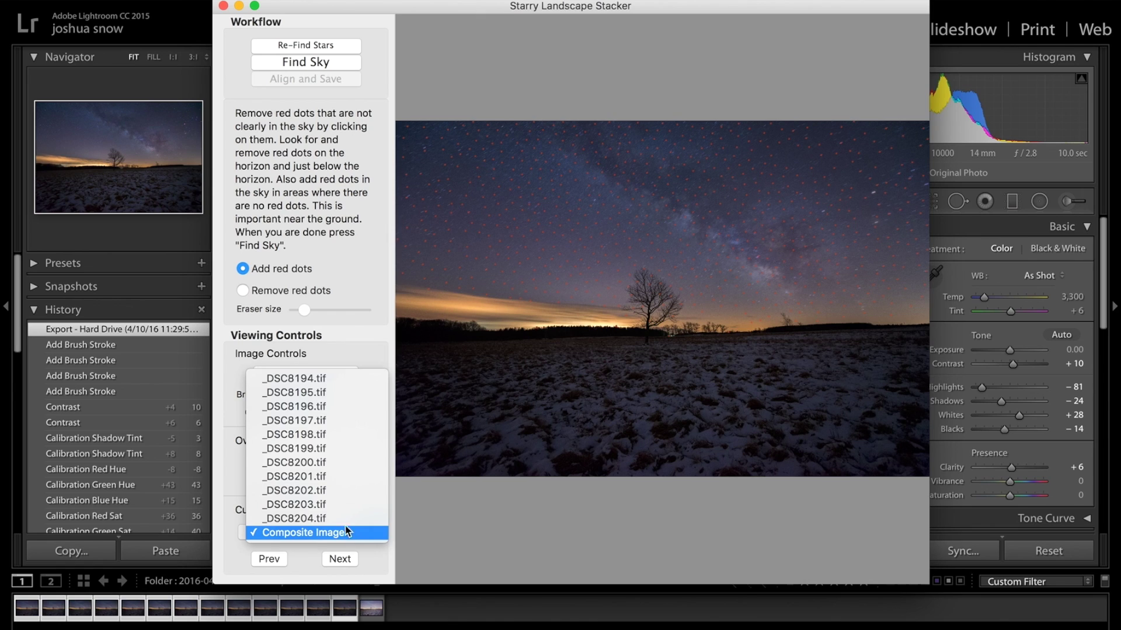
click(342, 521)
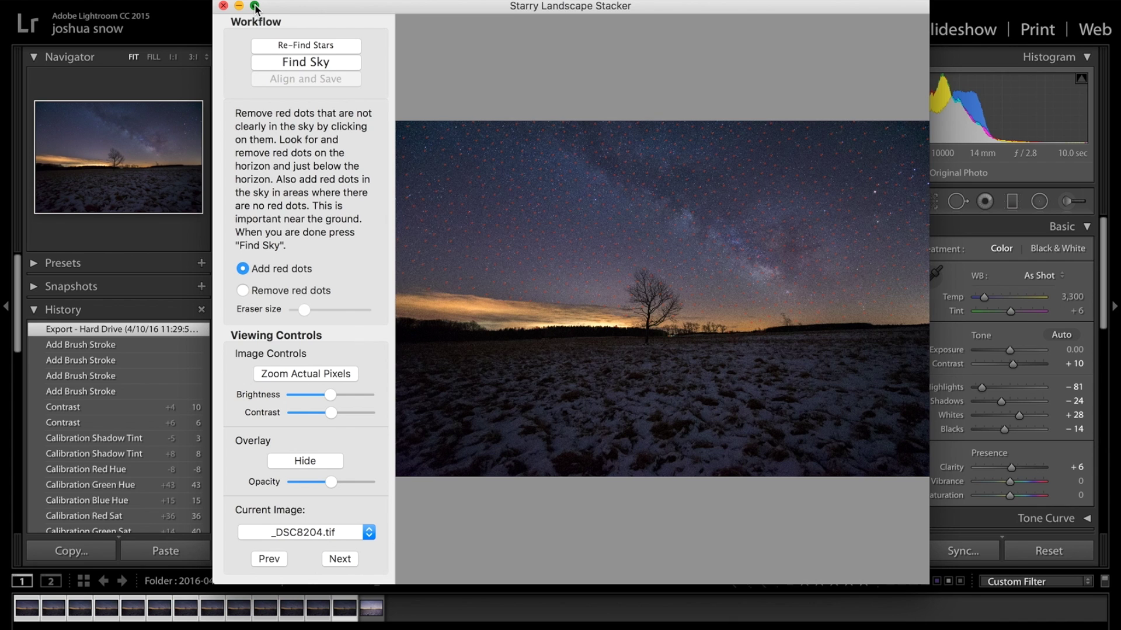
click(255, 5)
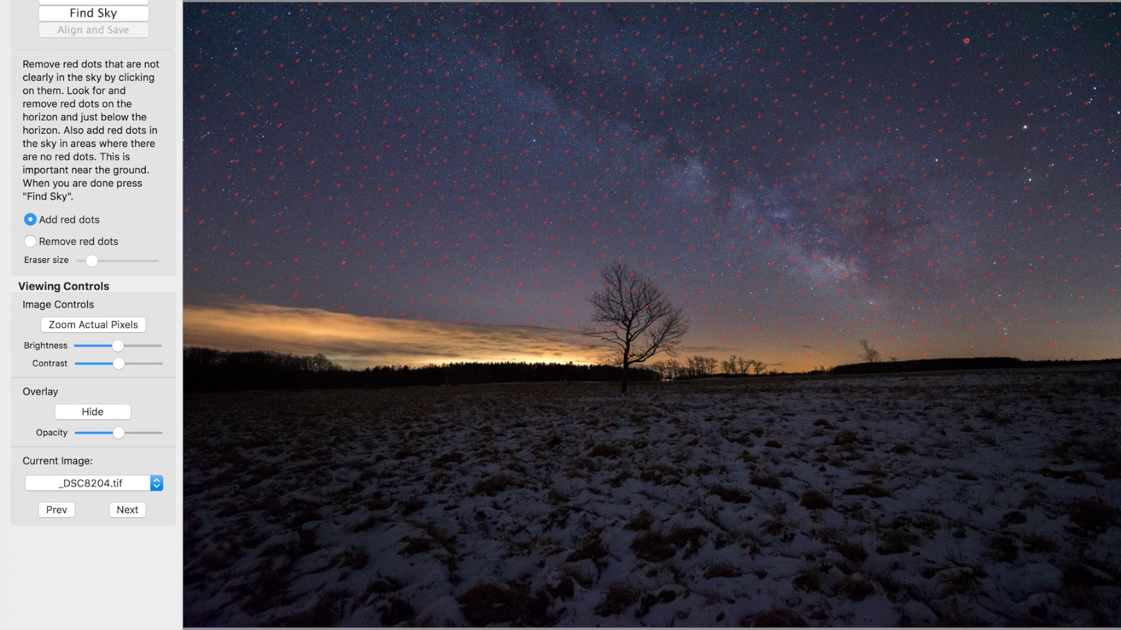
Add red star markers to three missed stars in the upper-right sky.
click(1025, 127)
click(1096, 89)
click(1029, 180)
Set the tool to Remove red dots, return to the Composite Image and run Find Sky.
click(29, 241)
click(121, 509)
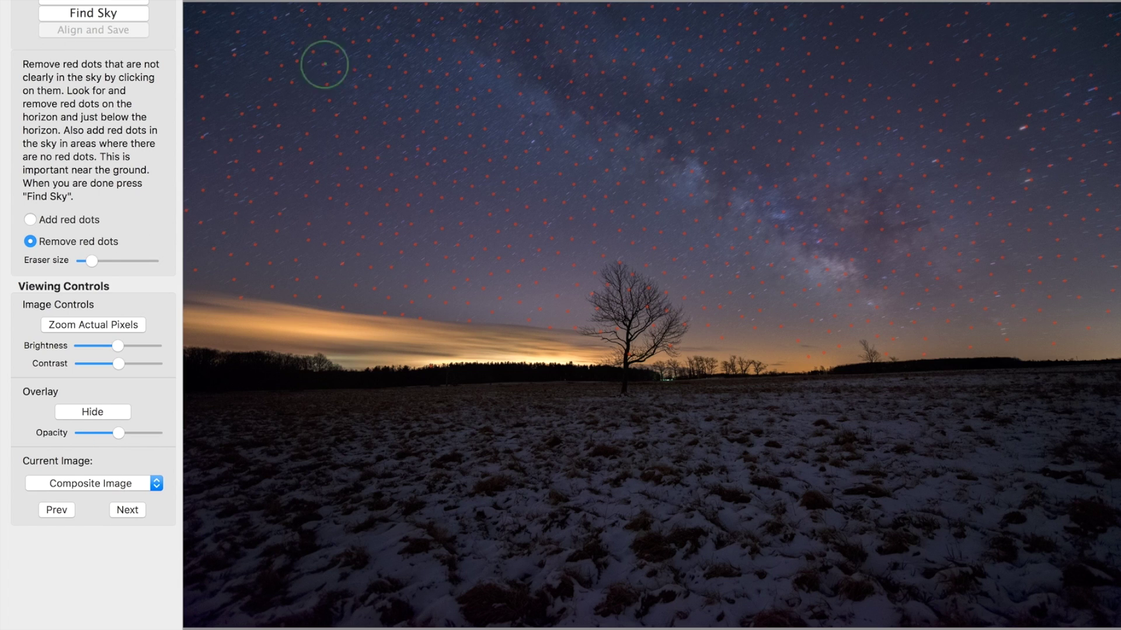
click(107, 16)
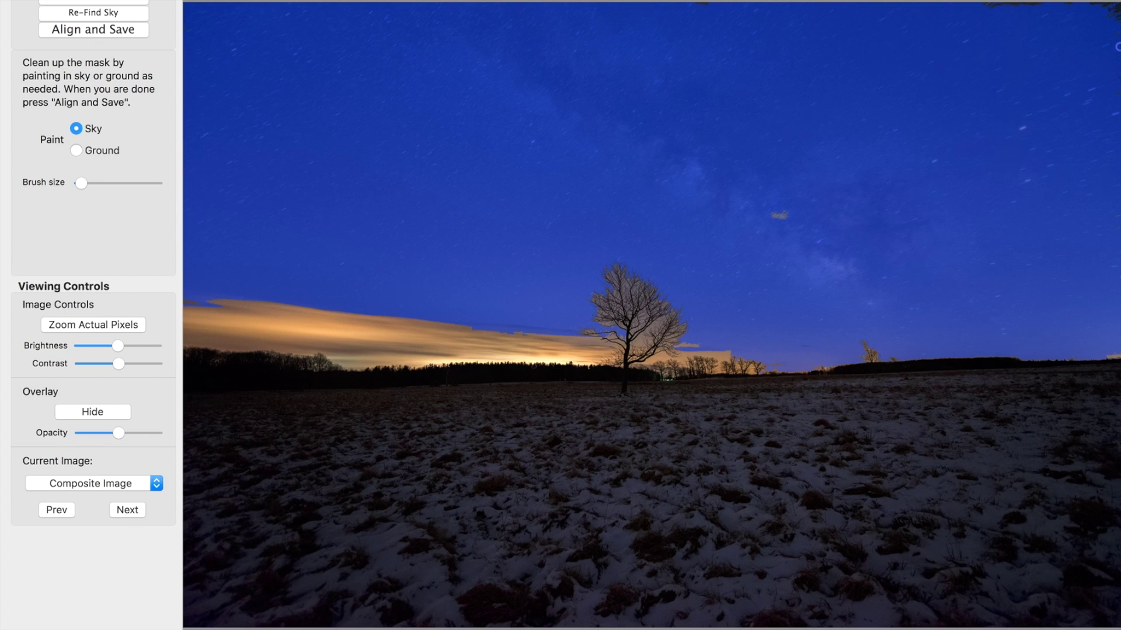
With Paint Sky and a larger brush, paint the grey spot in the upper sky as sky.
click(76, 129)
drag(85, 185, 103, 184)
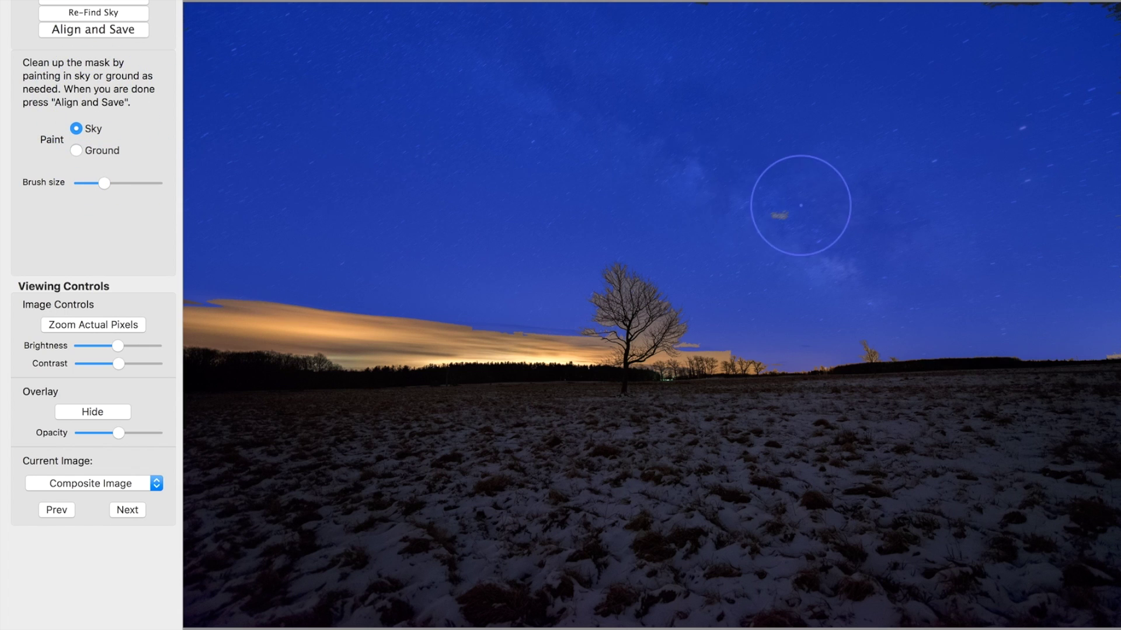
mouse_move(801, 204)
mouse_down()
mouse_move(770, 215)
mouse_move(801, 242)
mouse_up()
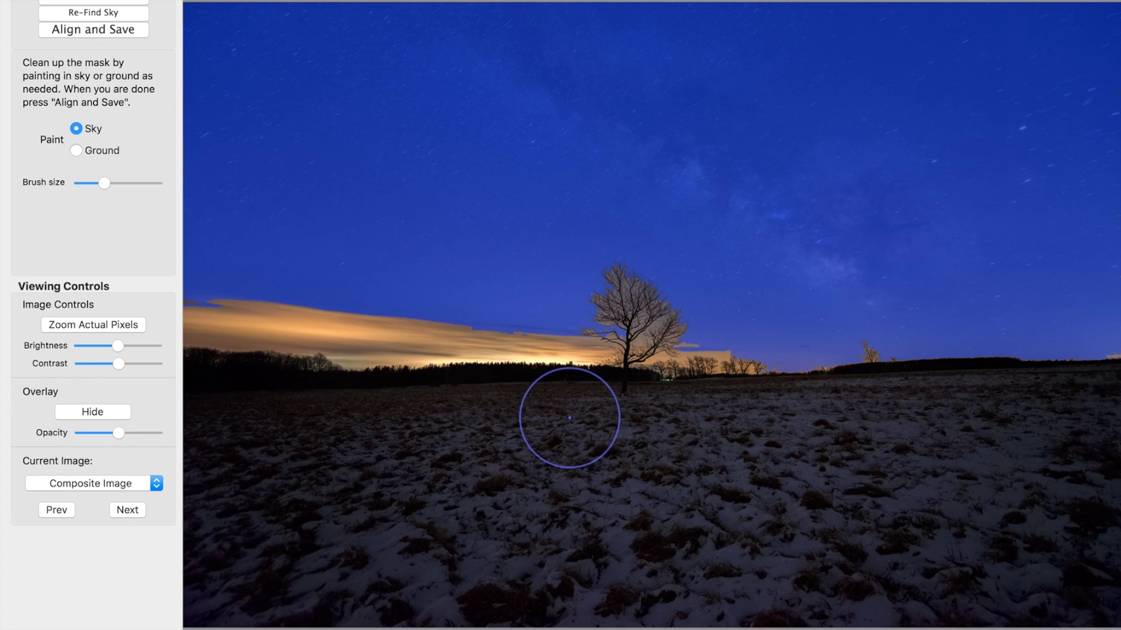
Align the frames and save the composite plus sky-mask copy into Sky stack tiffs, declining the tutorial.
click(92, 30)
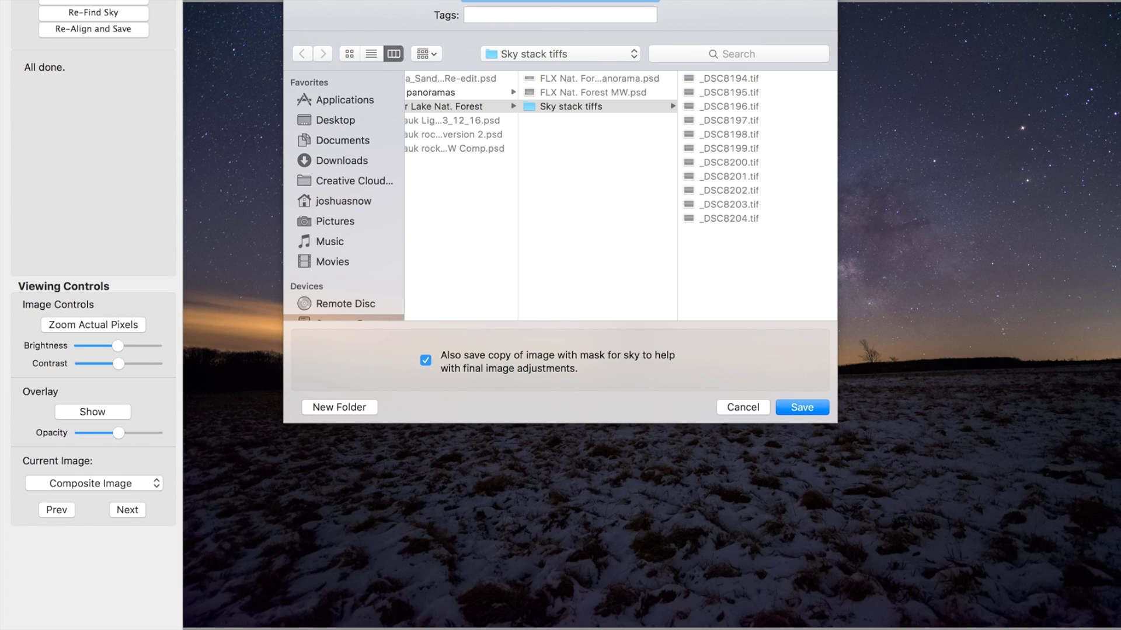
click(731, 243)
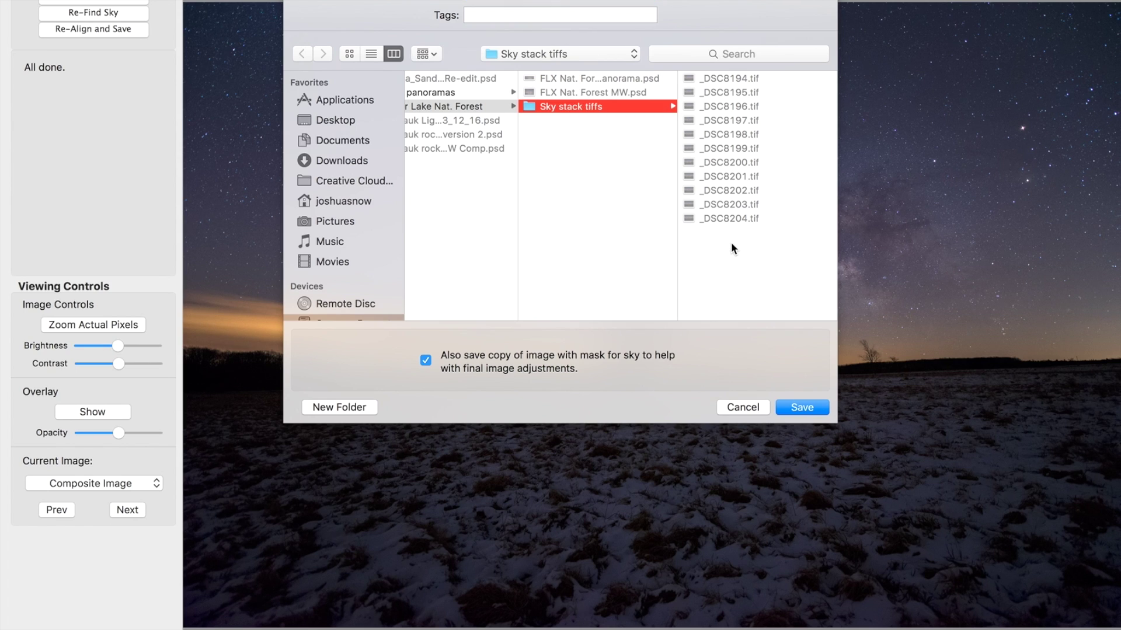
click(802, 407)
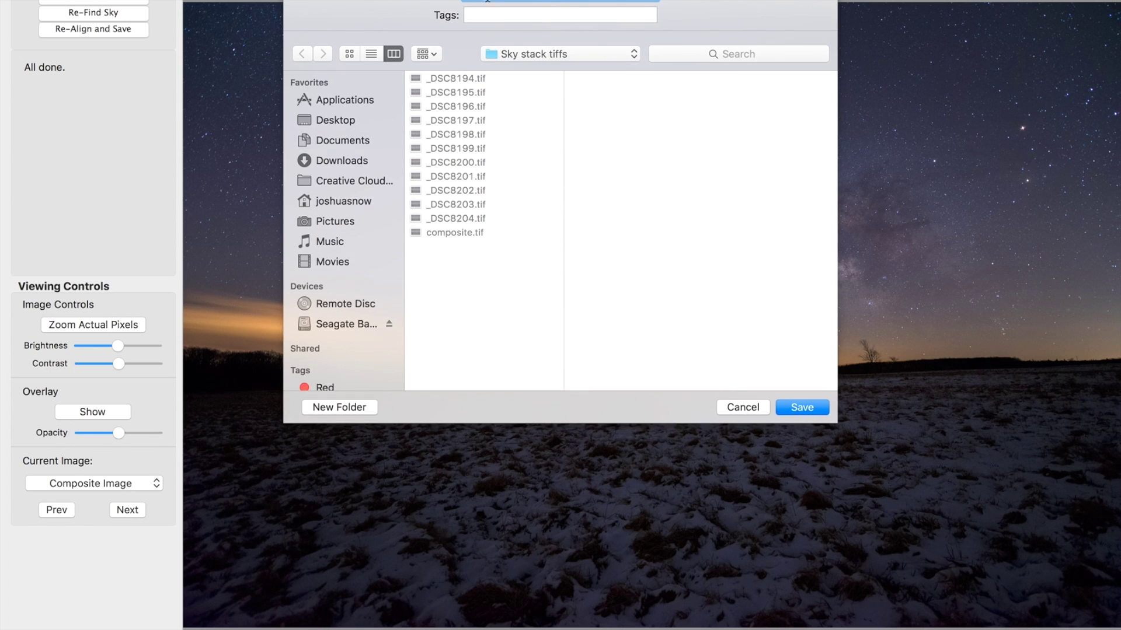
click(804, 405)
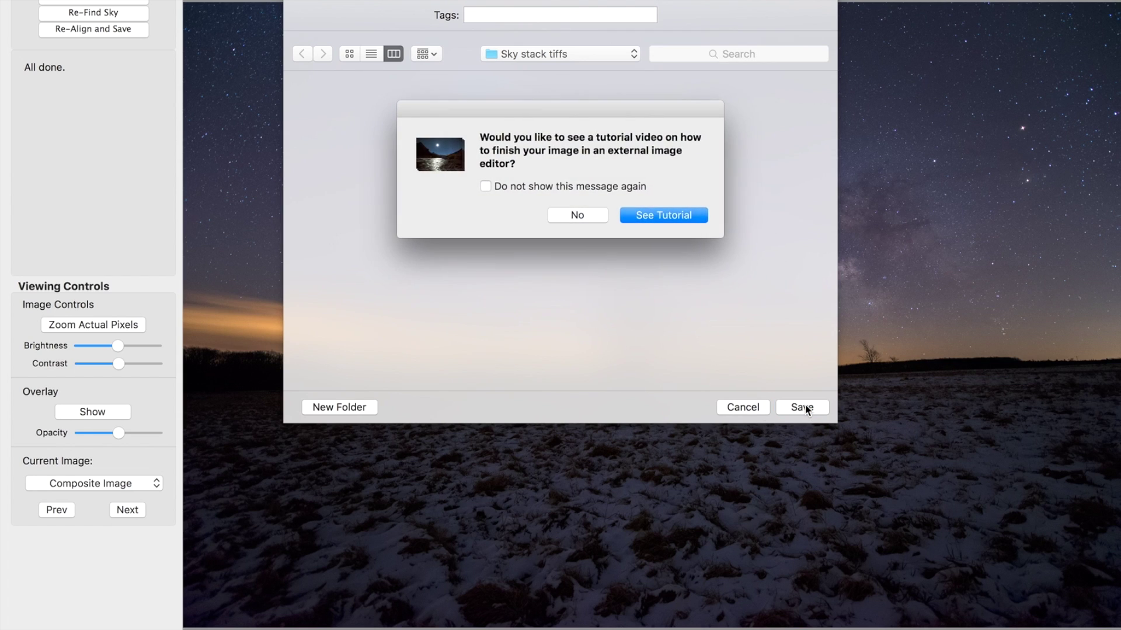
click(581, 216)
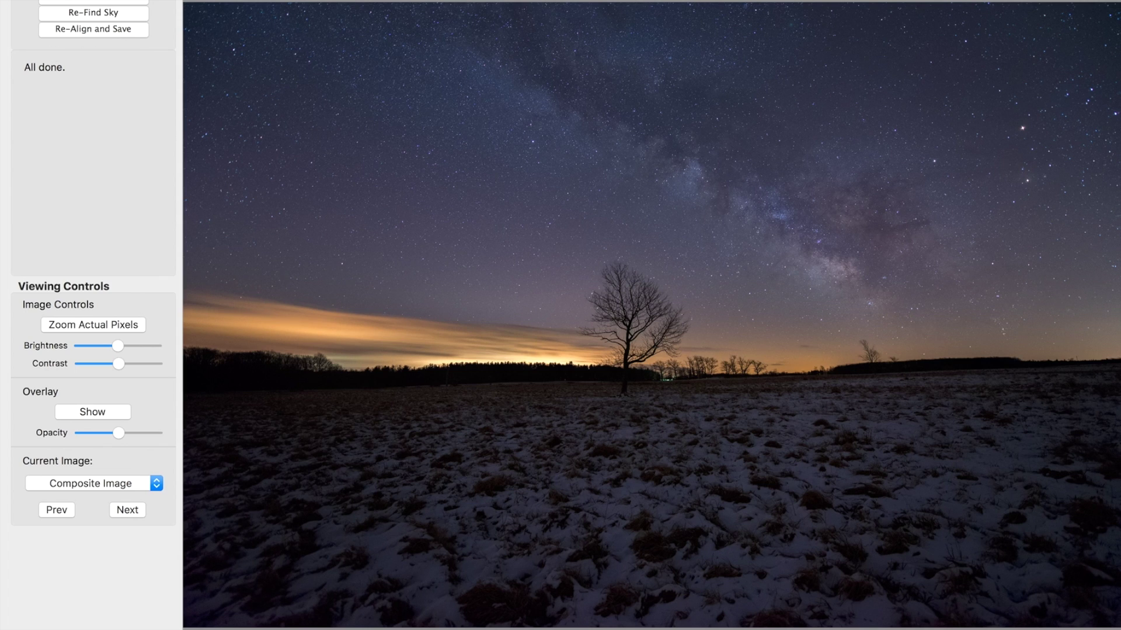
Quit Starry Landscape Stacker and return to Lightroom's Library grid.
right_click(620, 626)
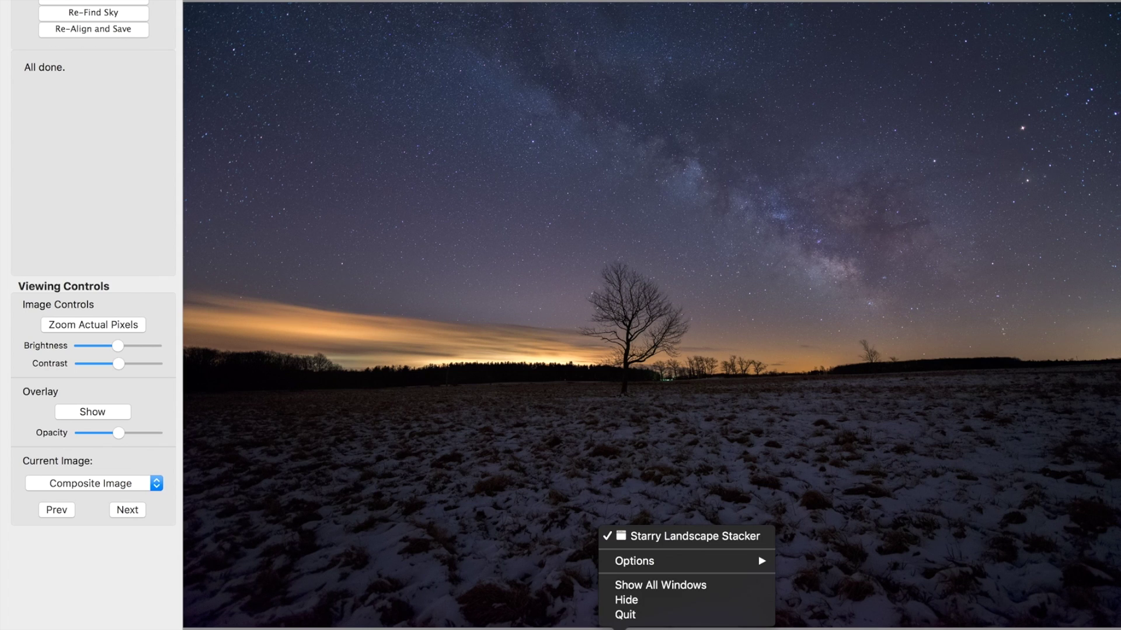
click(625, 617)
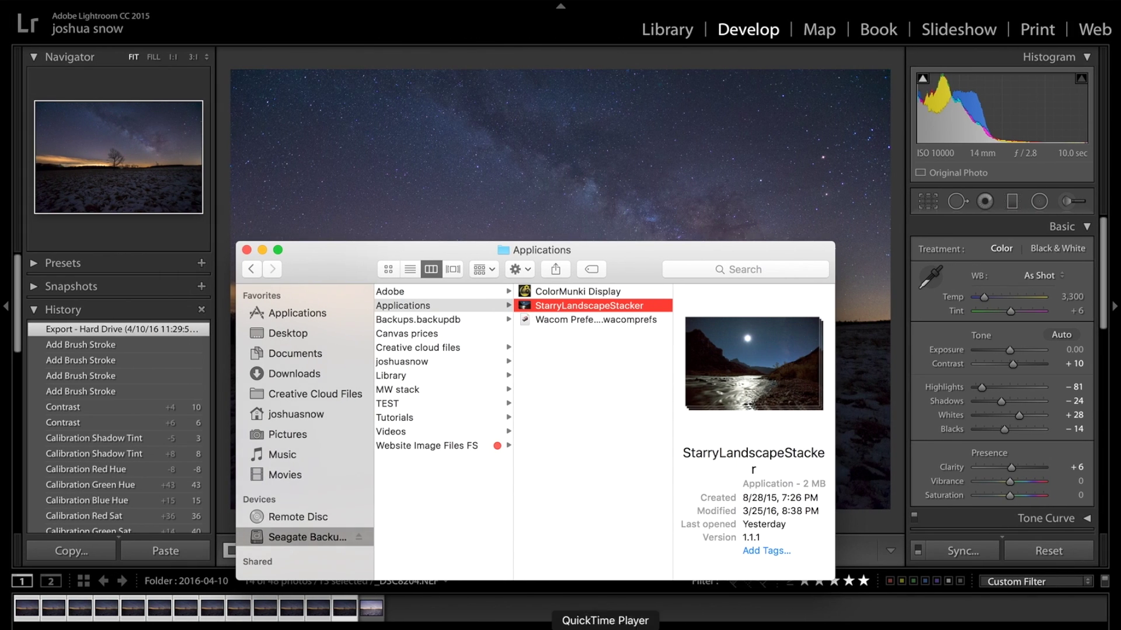
click(564, 622)
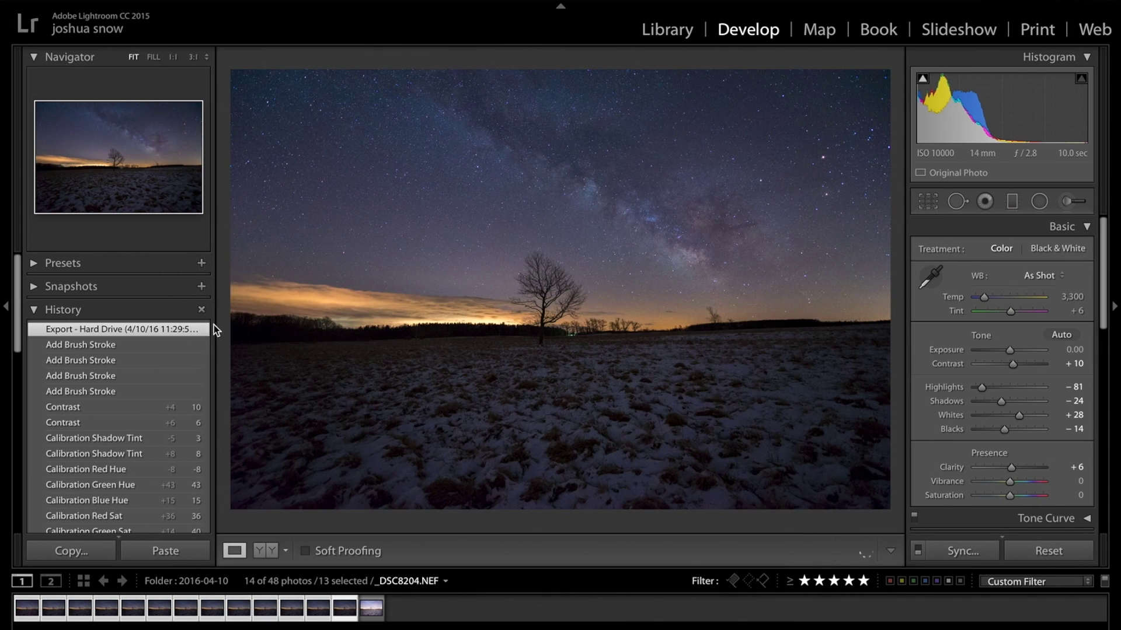
click(663, 41)
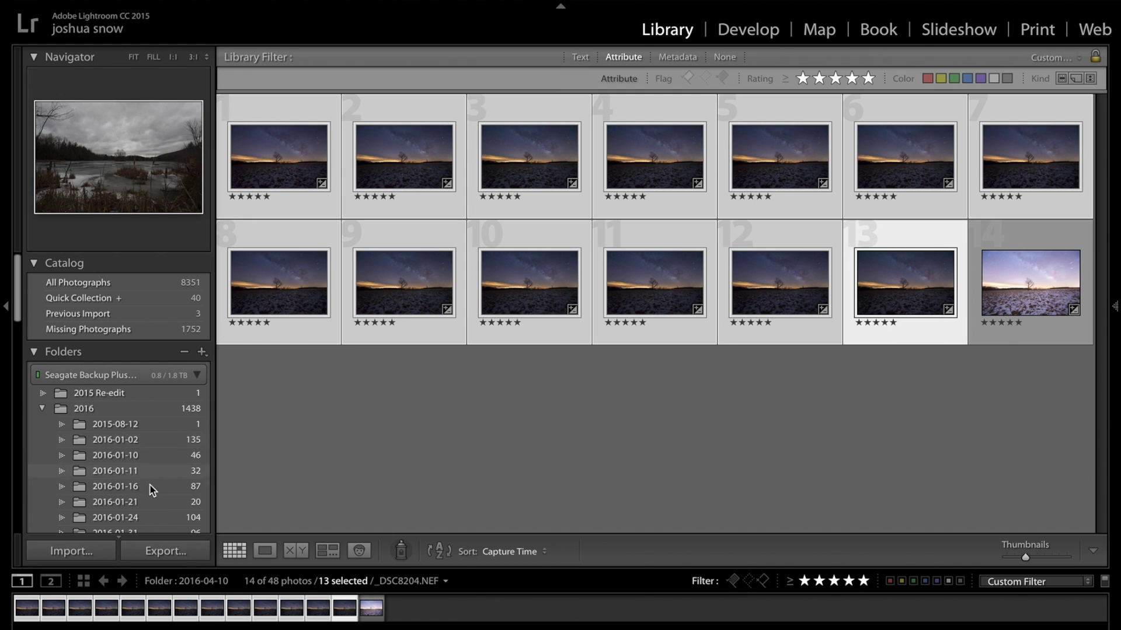
Import only composite-sky.tif from the Sky stack tiffs folder, with all other photos unchecked.
click(99, 549)
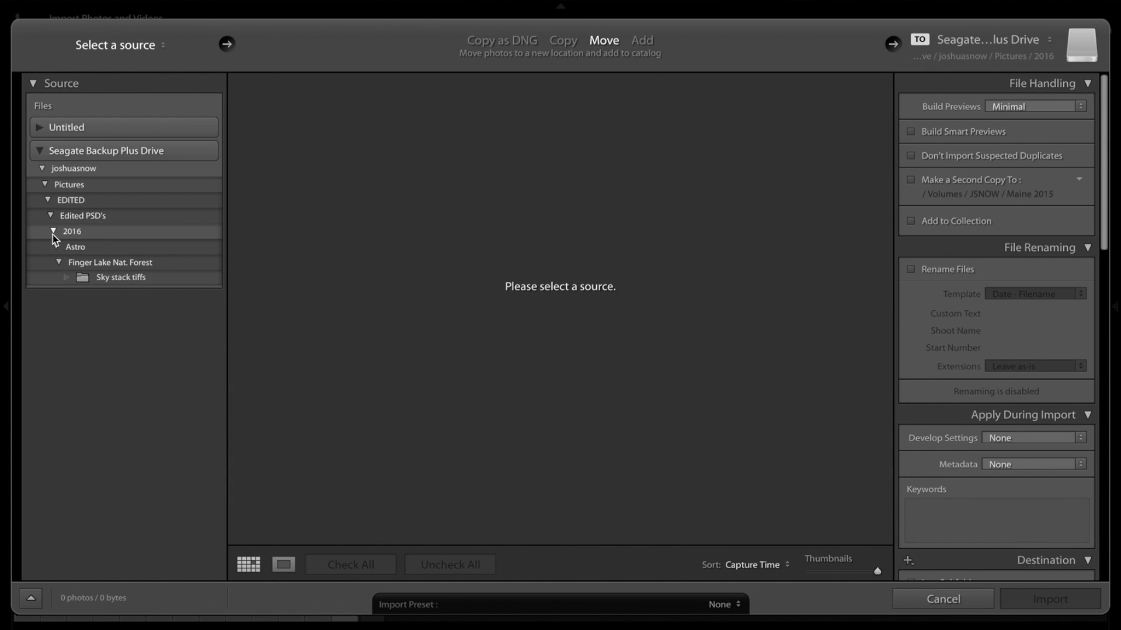
click(69, 279)
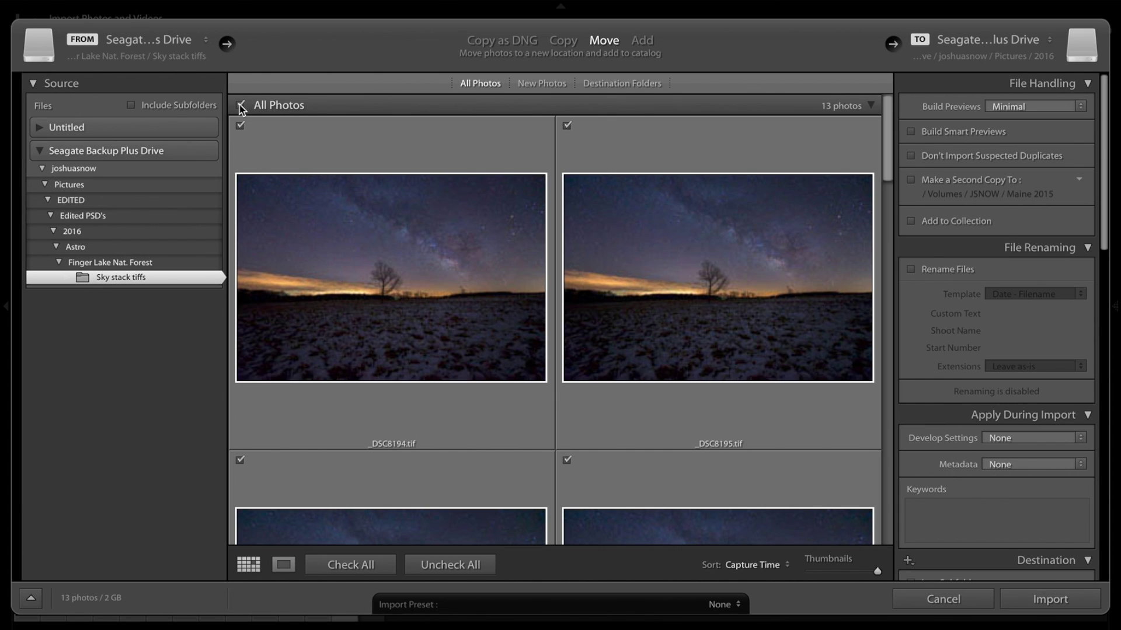
click(240, 106)
scroll(663, 272, down, 10)
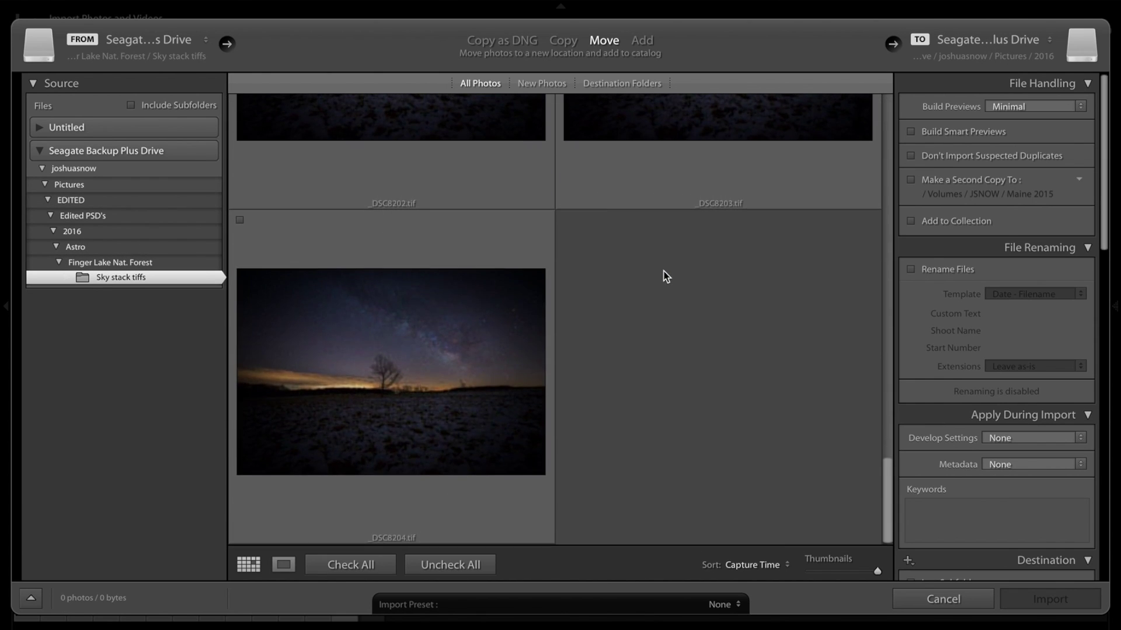
scroll(666, 275, up, 5)
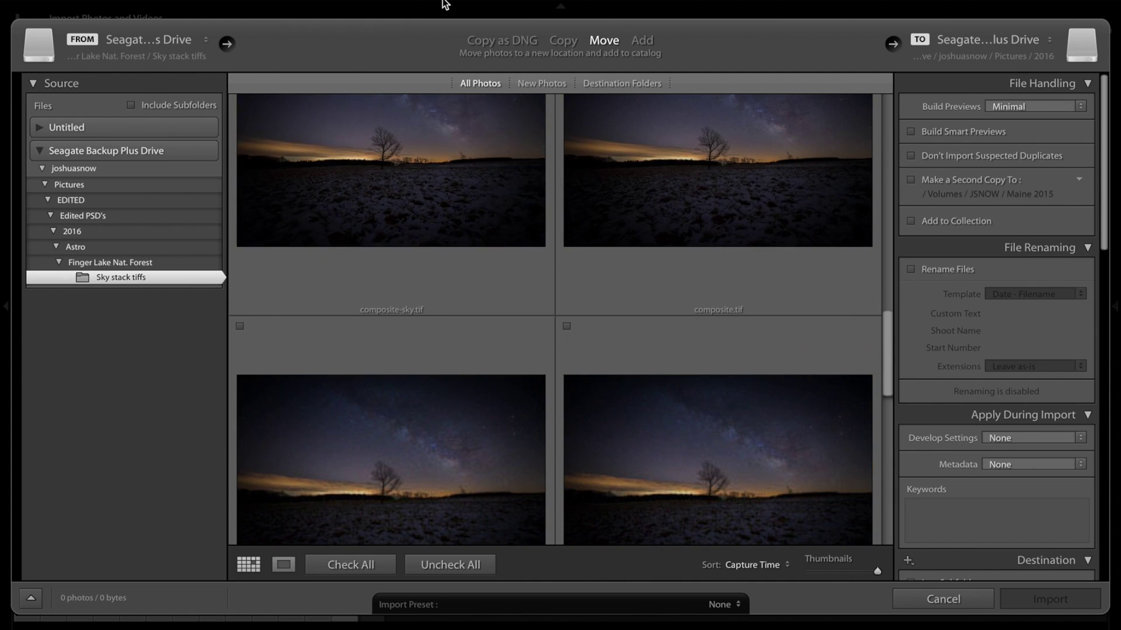
scroll(387, 200, up, 3)
click(241, 152)
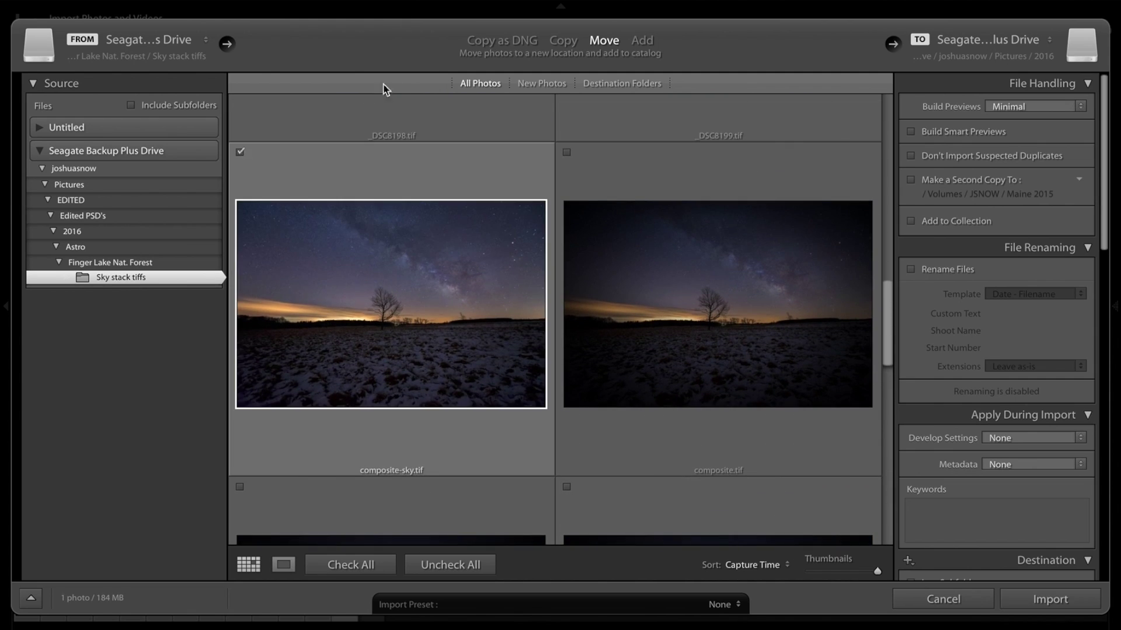
click(1026, 598)
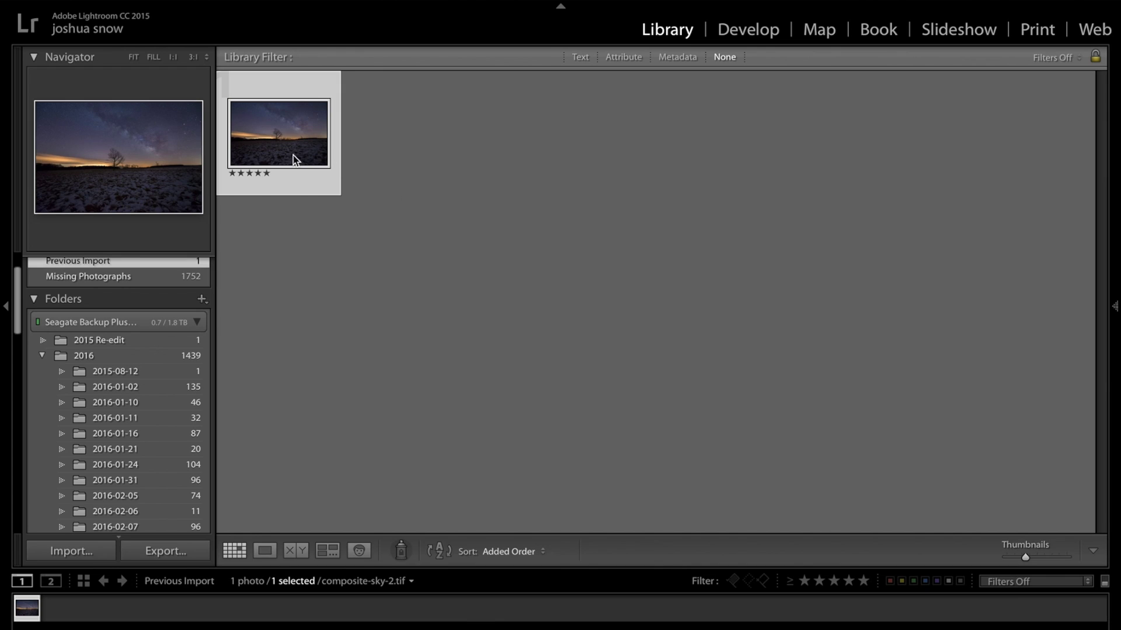
Select the 2016-04-10 folder in the Folders panel to display its 49 photos.
mouse_move(295, 185)
click(862, 581)
mouse_move(325, 211)
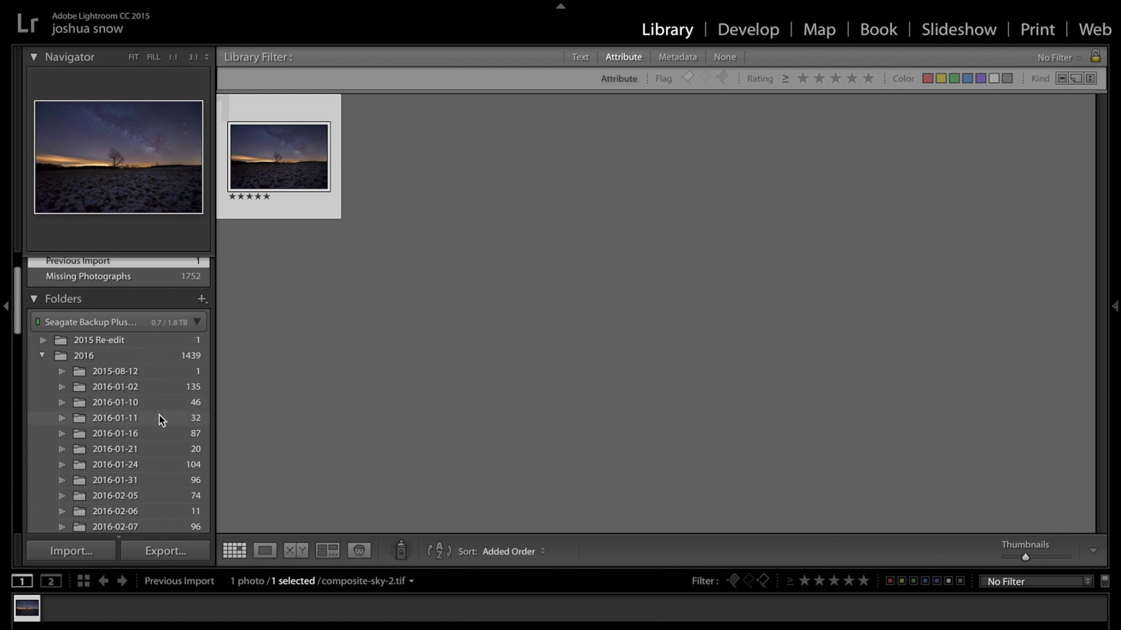
scroll(150, 399, down, 10)
scroll(150, 399, up, 1)
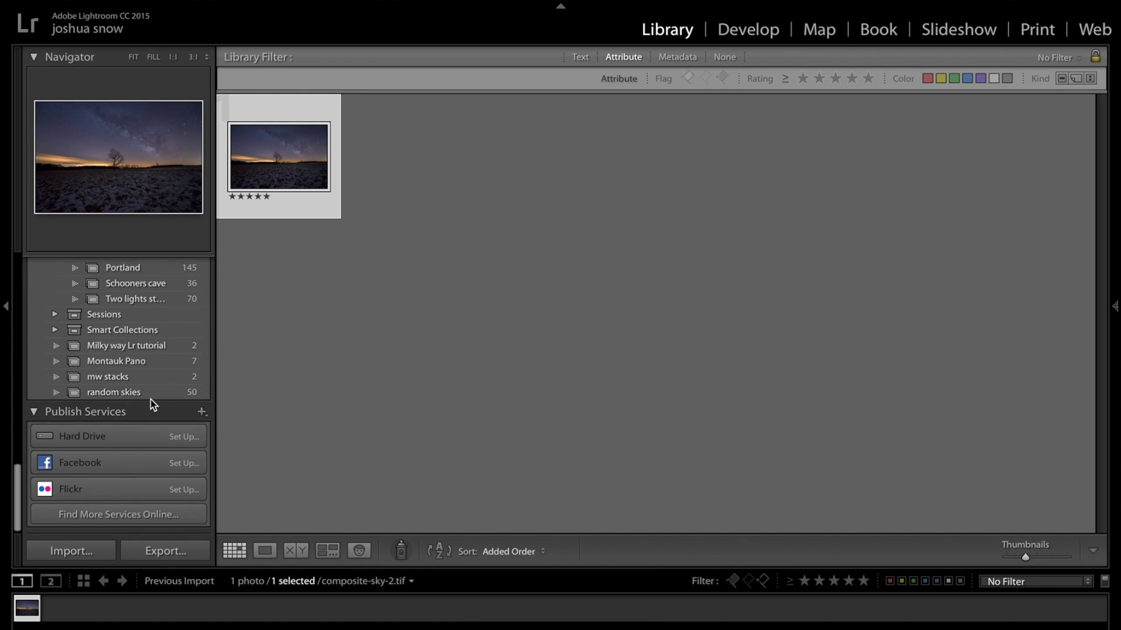
scroll(162, 439, up, 4)
scroll(162, 439, up, 15)
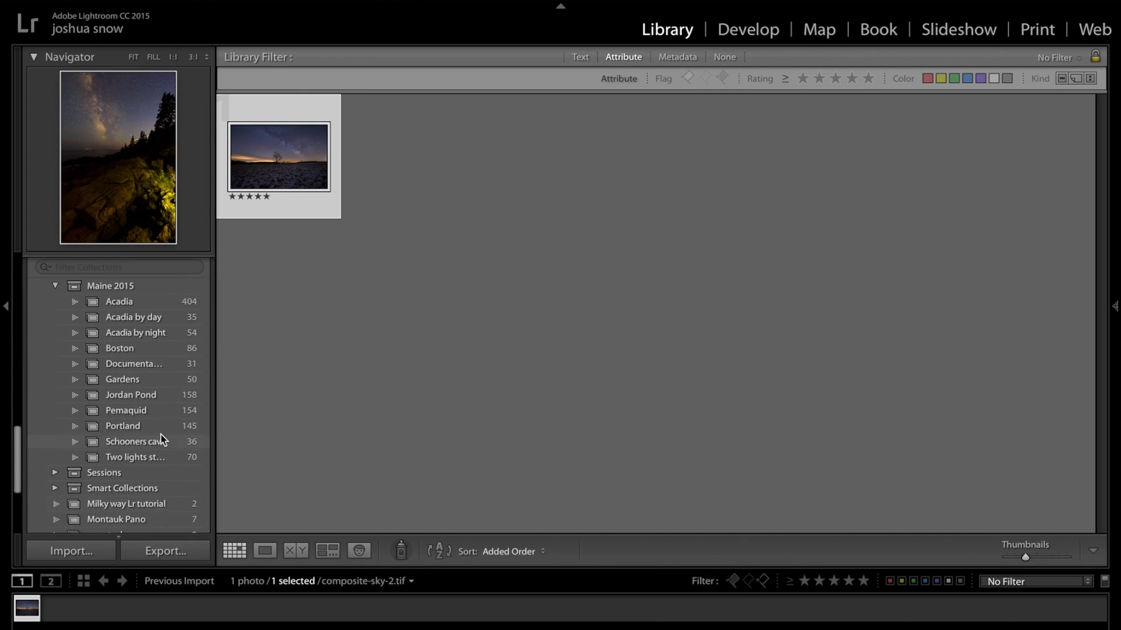
scroll(162, 361, up, 10)
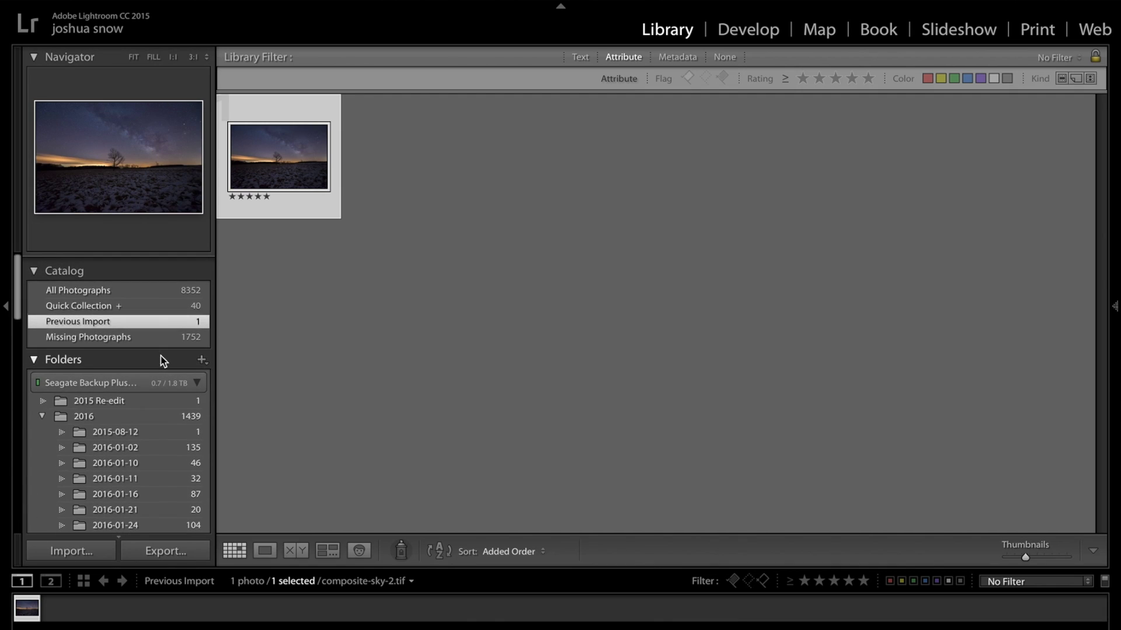
scroll(160, 358, down, 15)
click(139, 396)
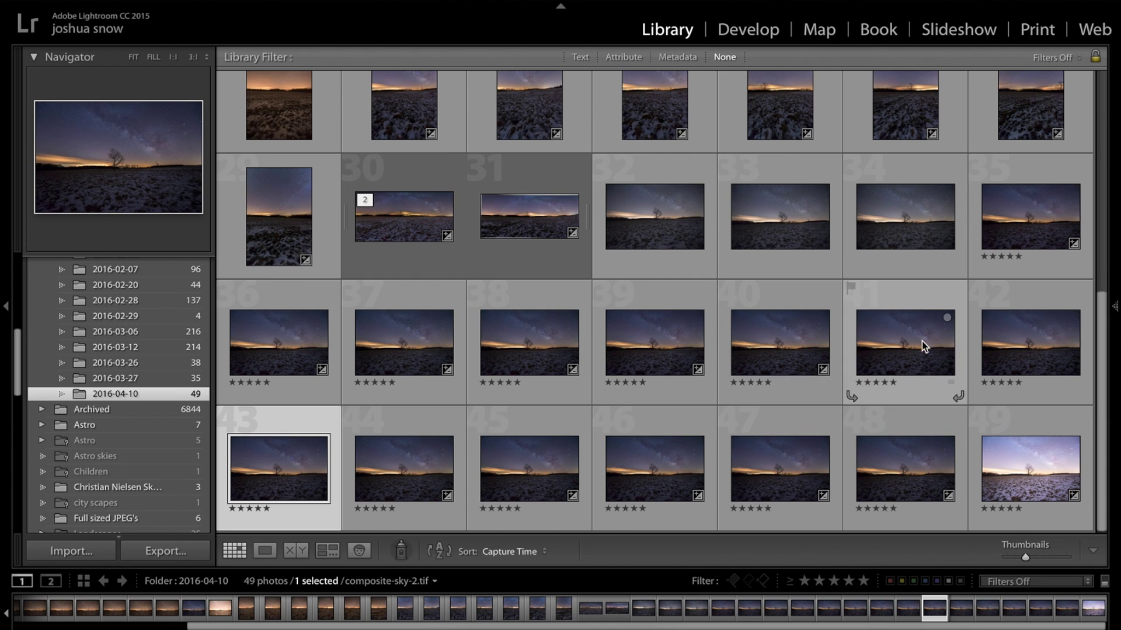
Open composite-sky.tif in Develop with panels hidden, and inspect it at 1:1 around the trees.
click(749, 31)
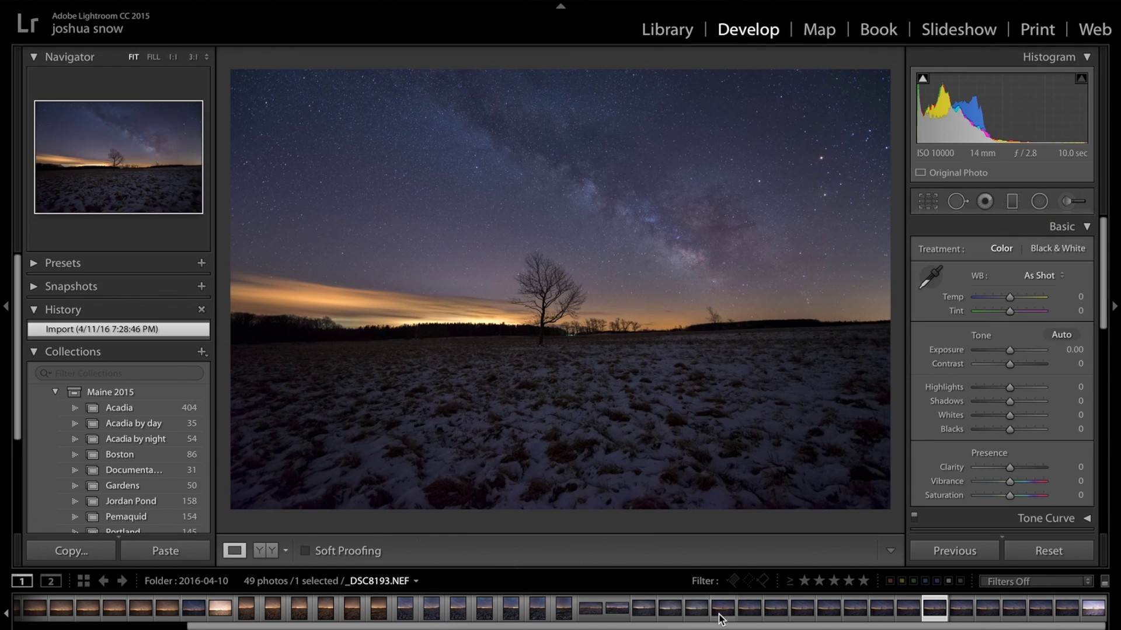
click(882, 609)
key(Tab)
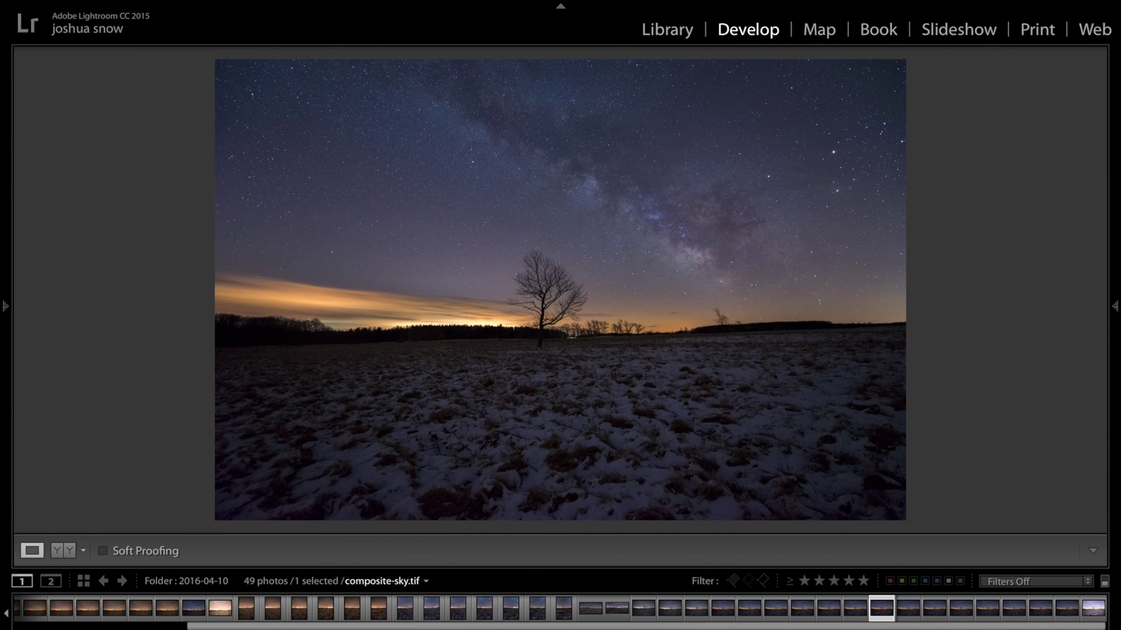
click(627, 331)
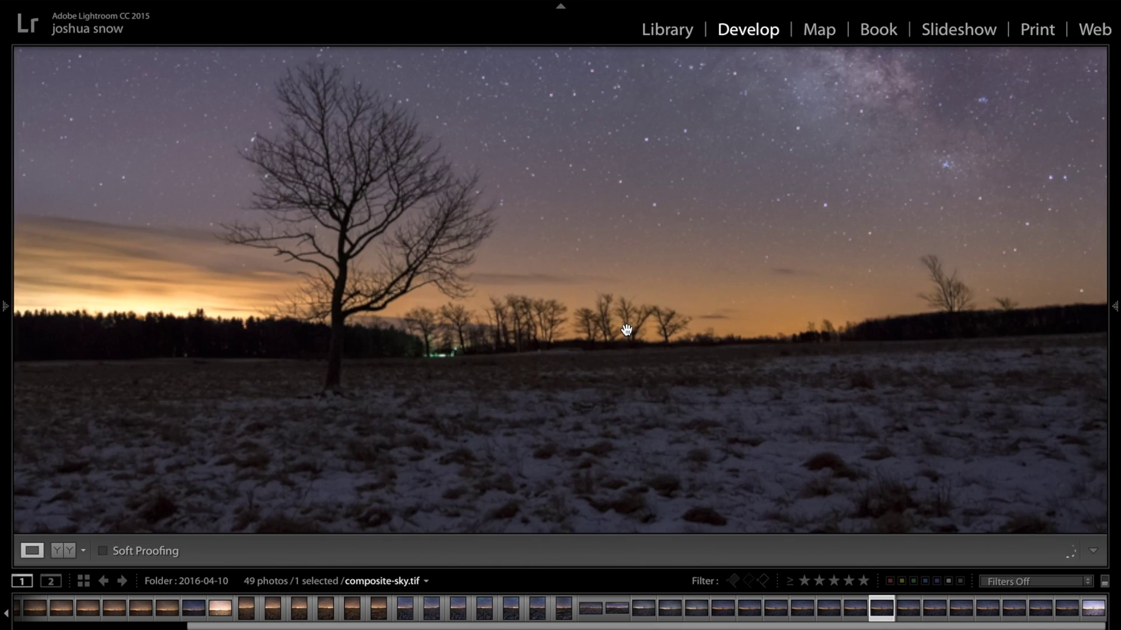
scroll(689, 210, up, 10)
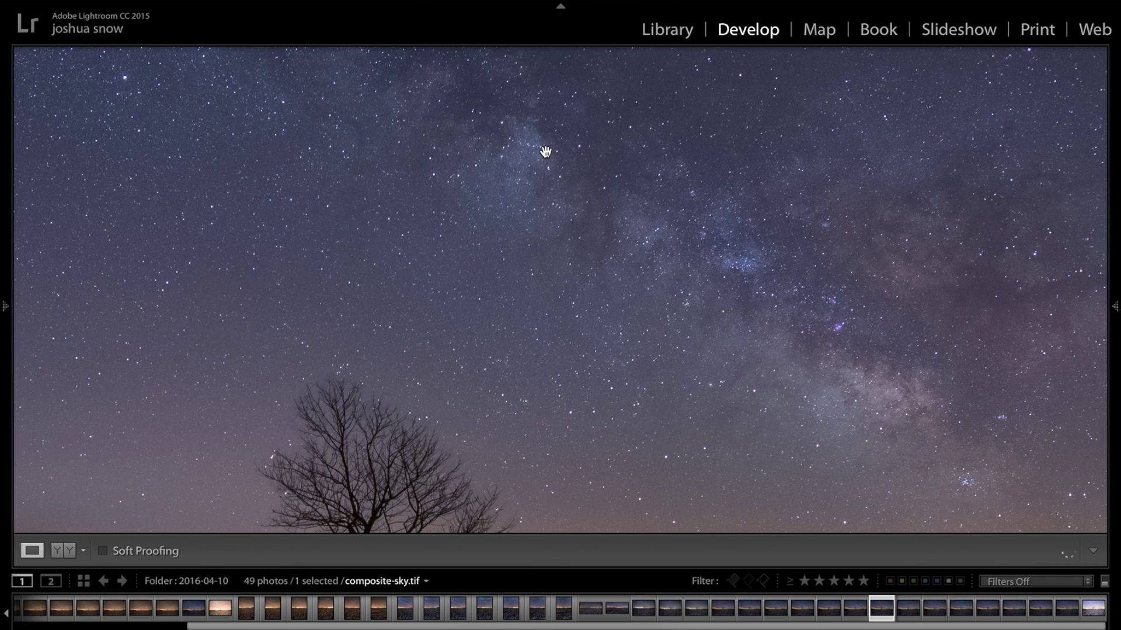
scroll(545, 151, up, 5)
scroll(545, 152, left, 5)
scroll(545, 151, up, 3)
scroll(545, 151, right, 6)
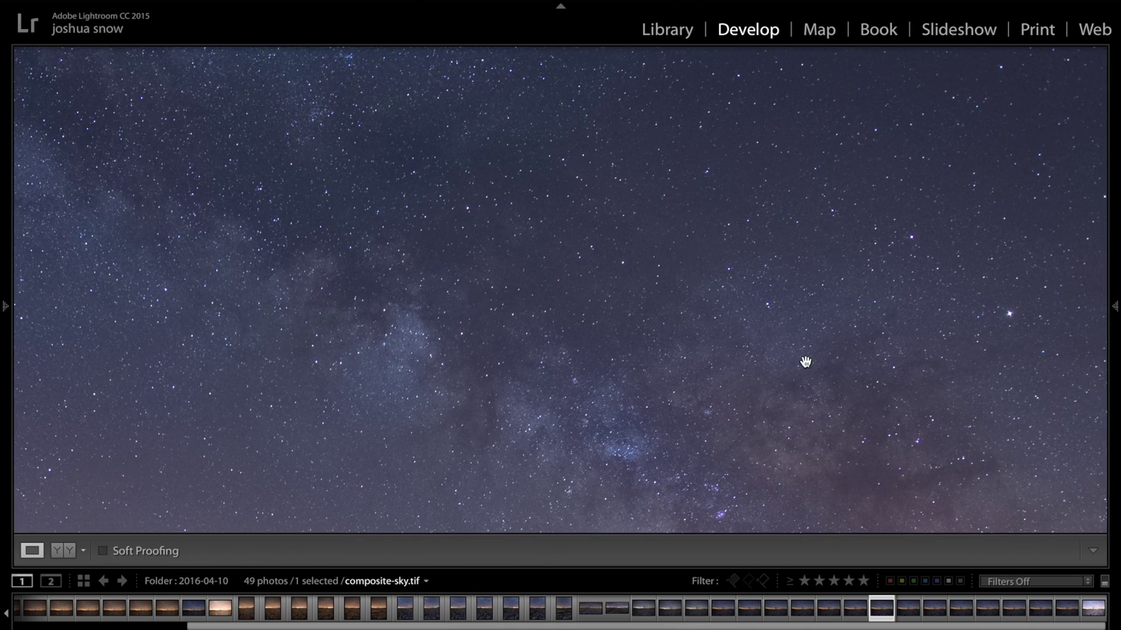
scroll(806, 361, down, 5)
scroll(806, 362, right, 2)
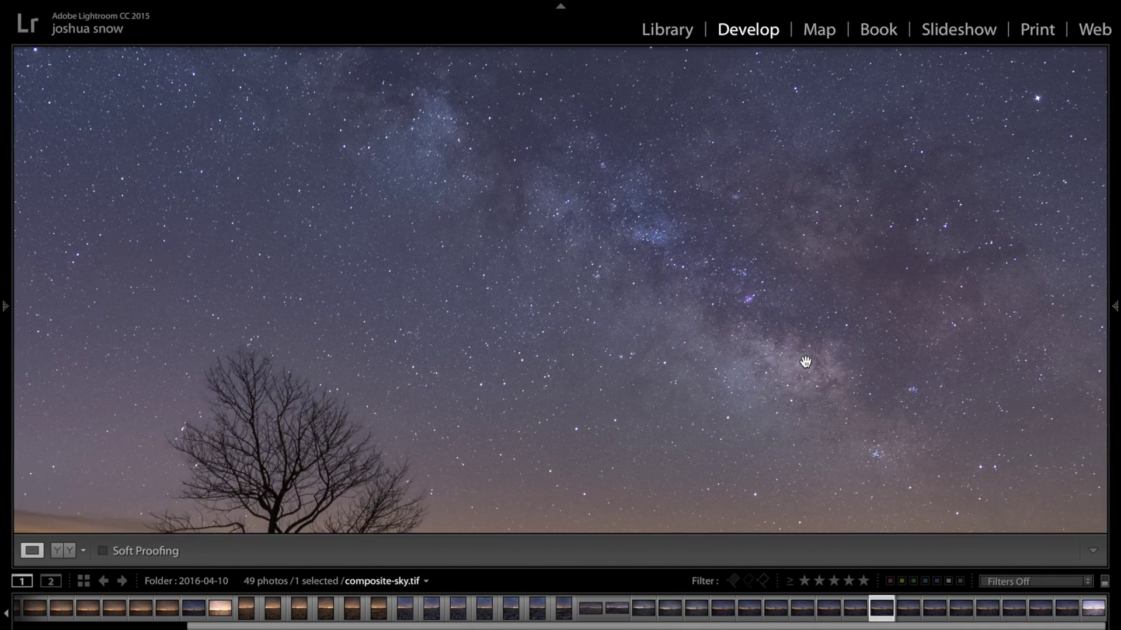
scroll(806, 361, up, 2)
scroll(806, 361, right, 3)
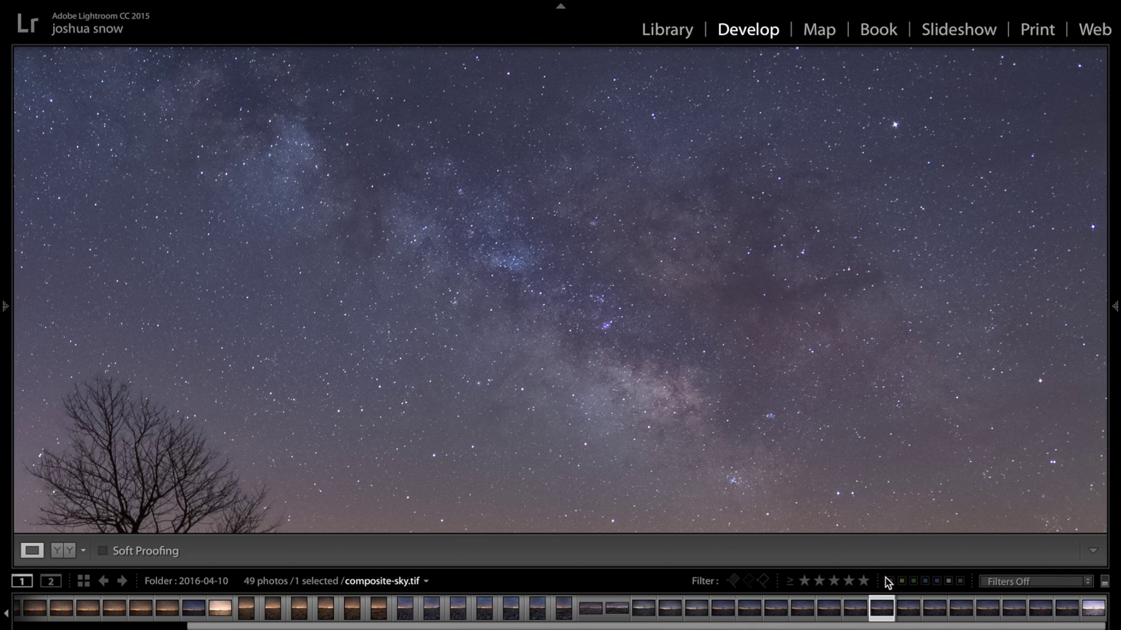
Compare composite-sky.tif against composite.tif and _DSC8199.NEF, including before/after and side-by-side views.
click(913, 617)
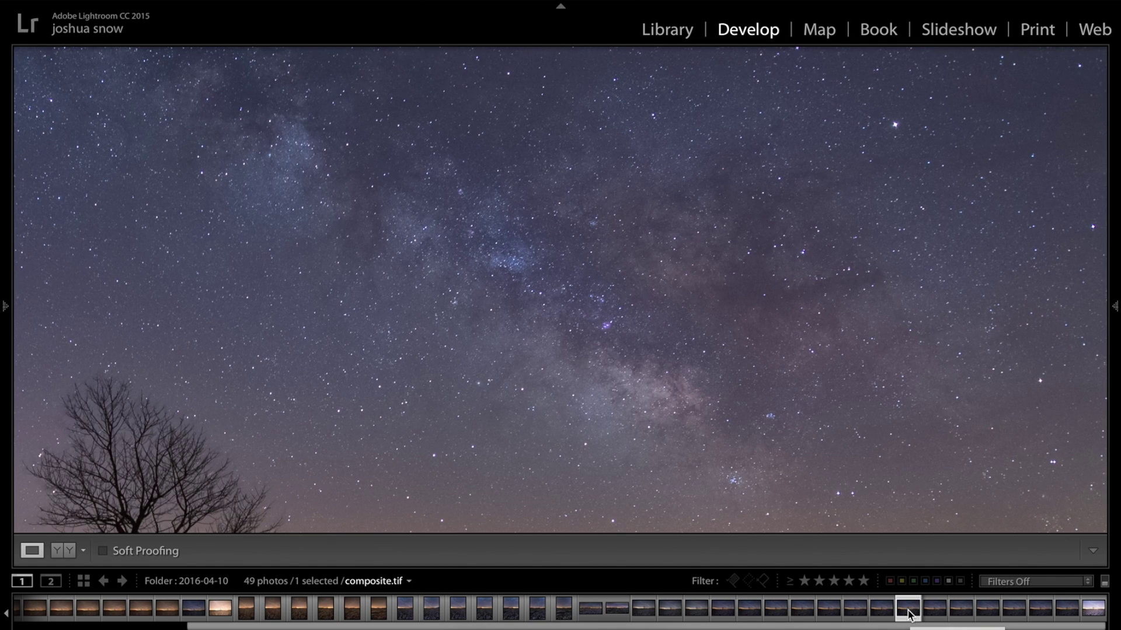
click(881, 613)
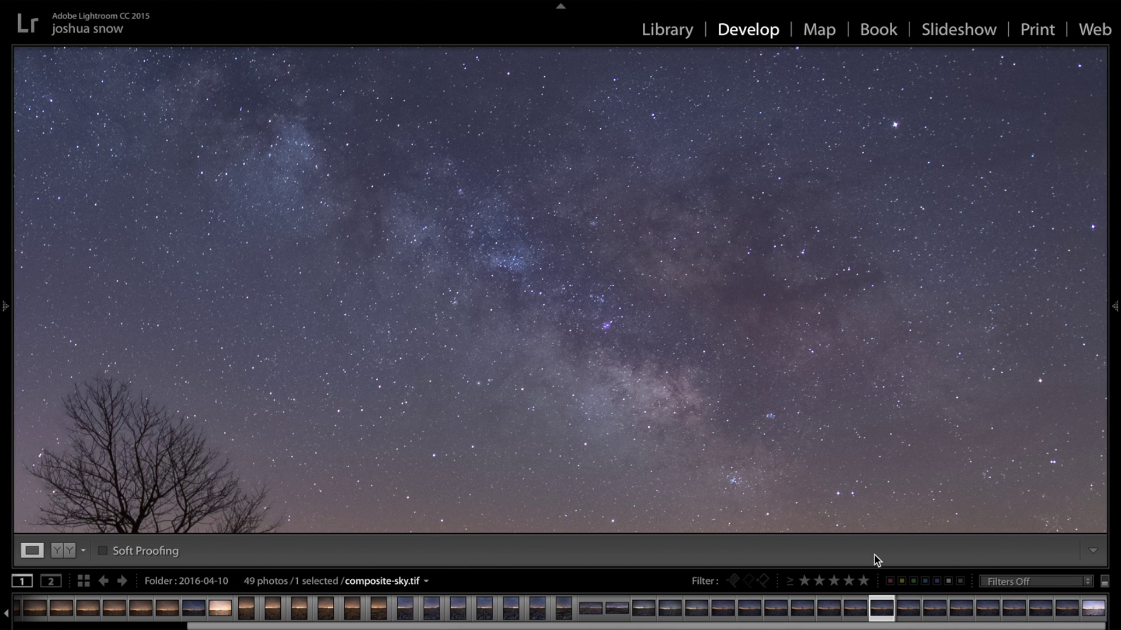
key(Left)
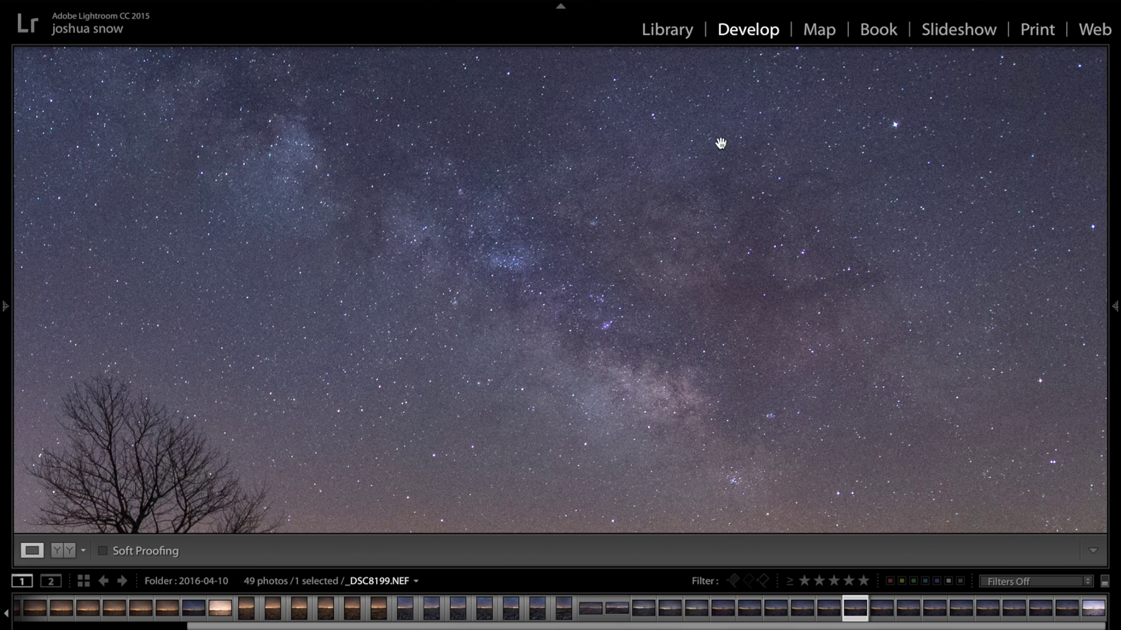
ctrl+click(883, 609)
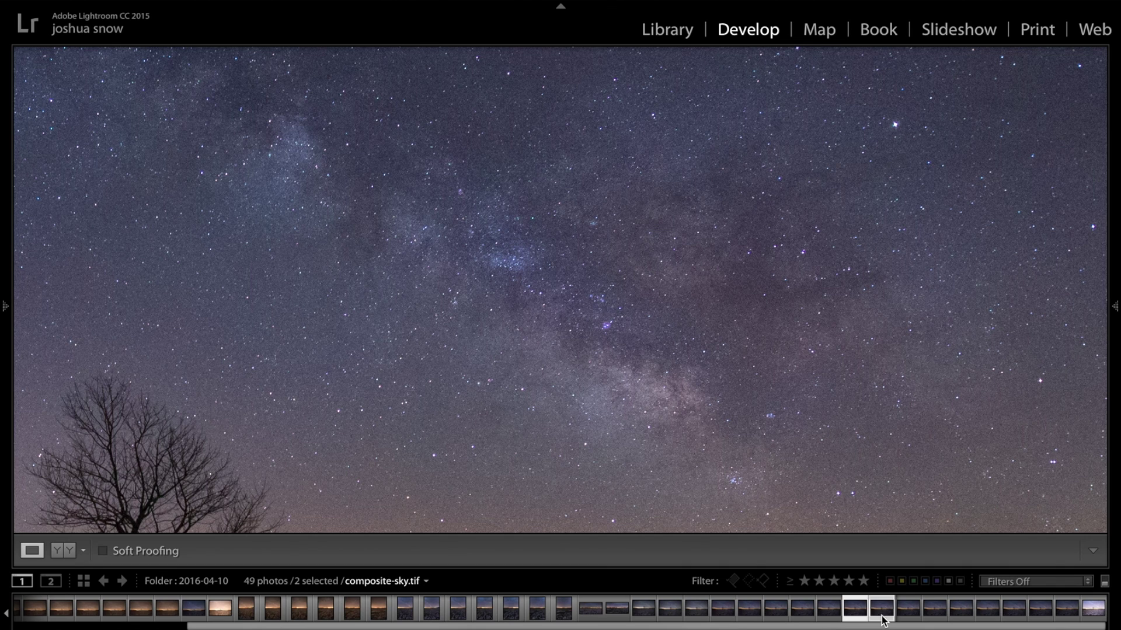
key(backslash)
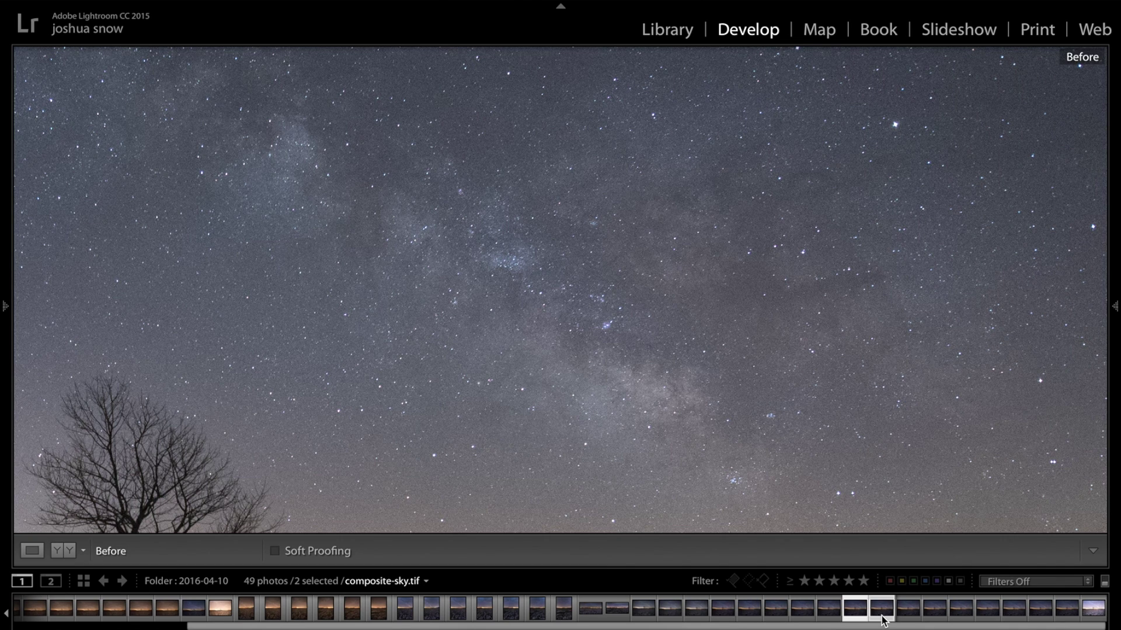
key(backslash)
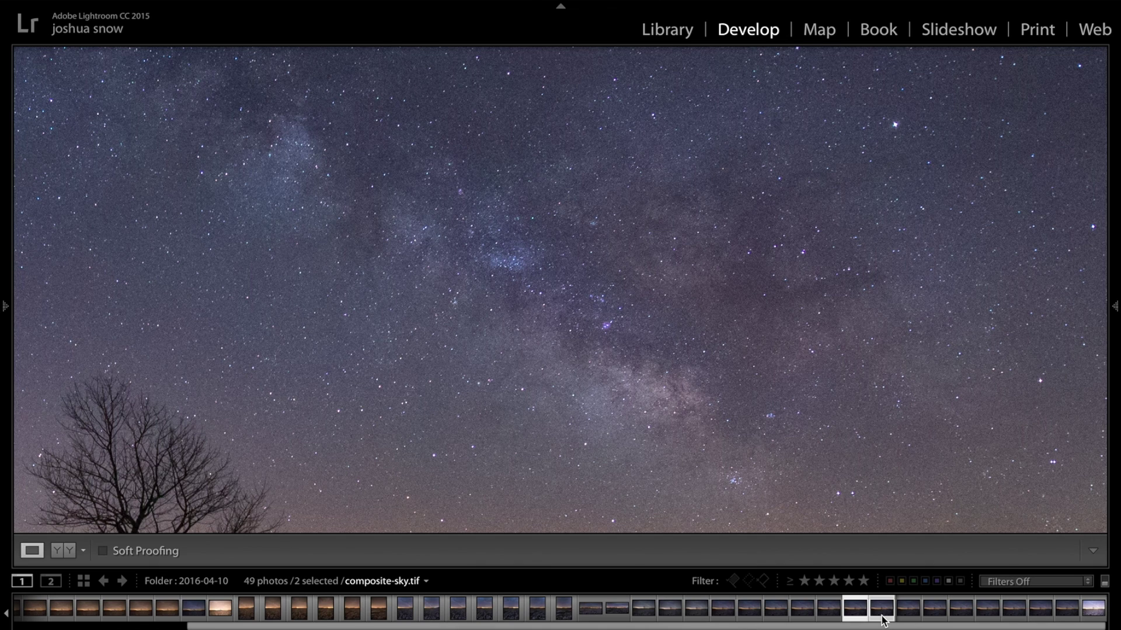
key(y)
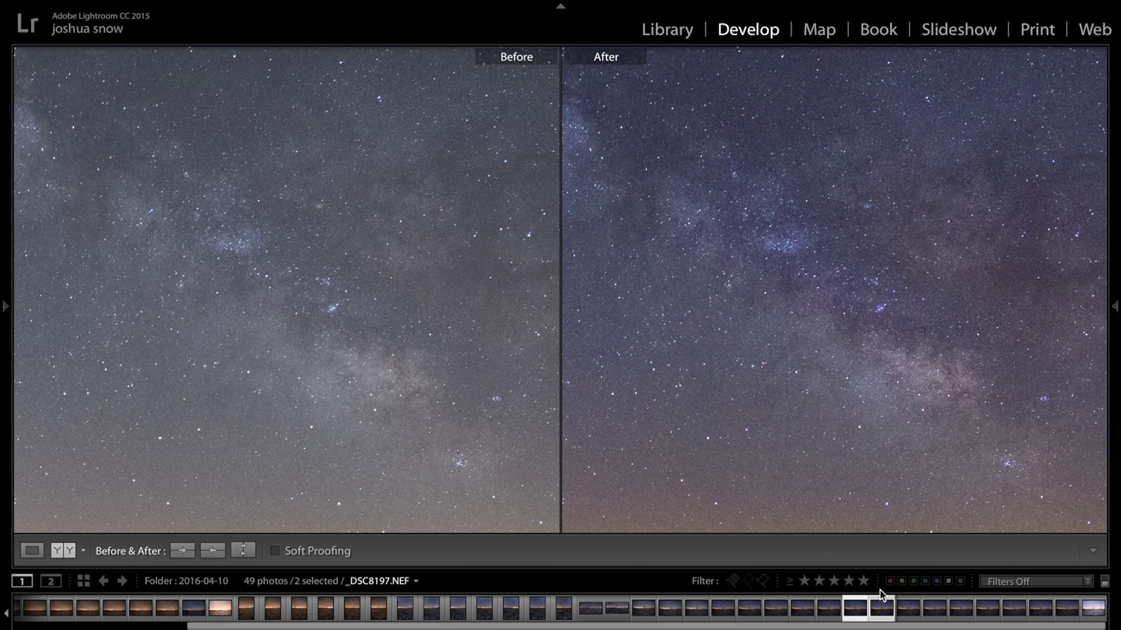
In single-photo view, flip between composite-sky.tif and _DSC8199.NEF, ending on composite-sky.tif.
click(32, 550)
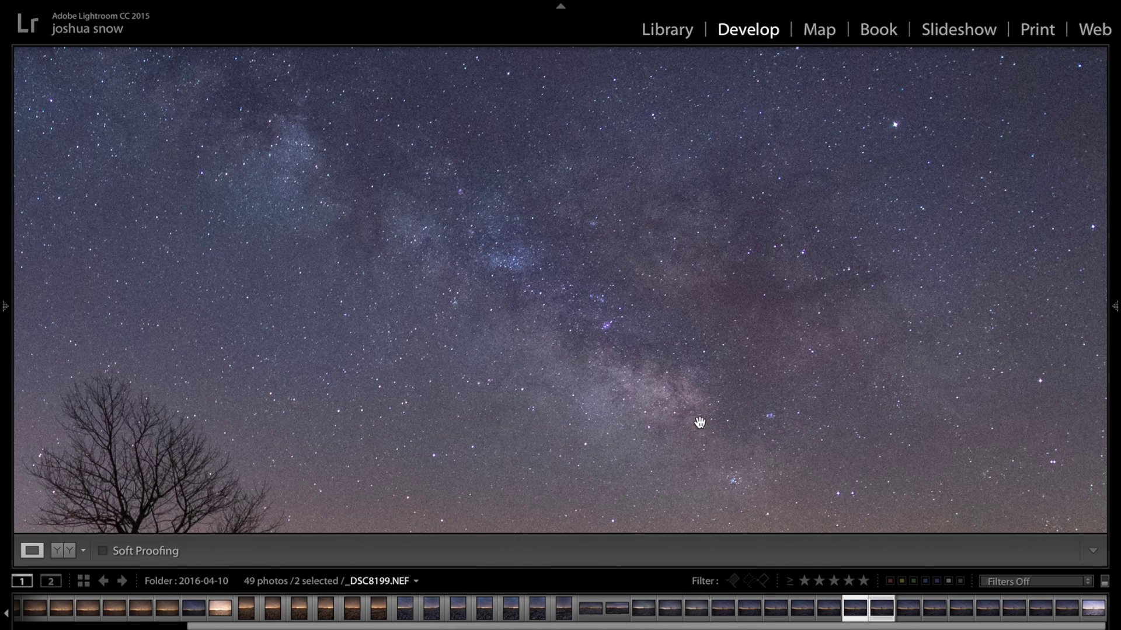
click(881, 610)
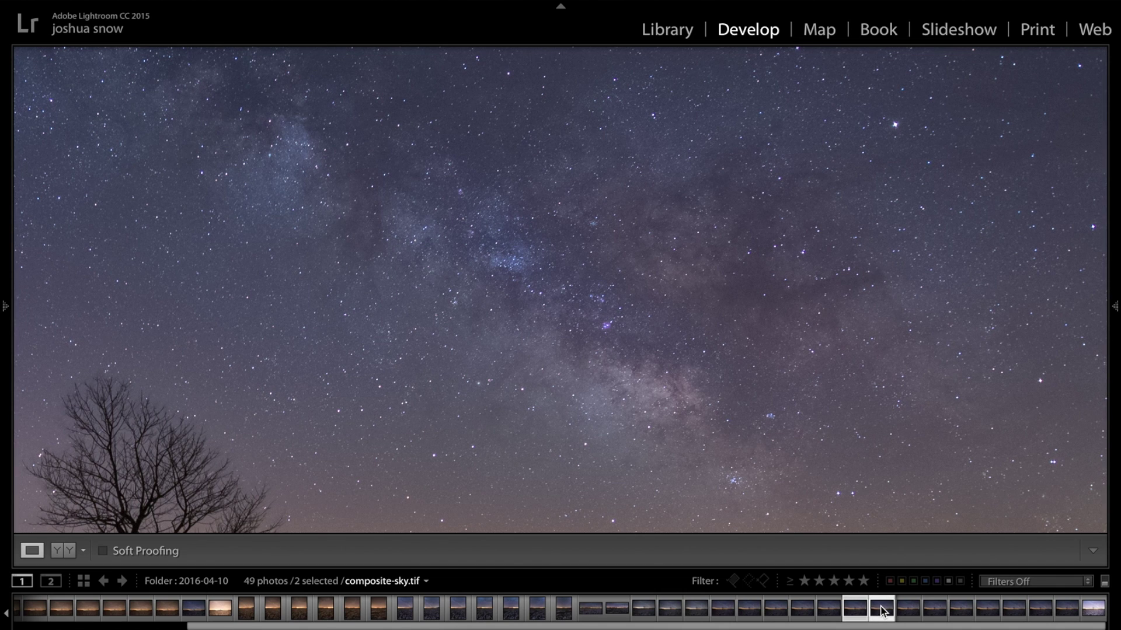
click(858, 609)
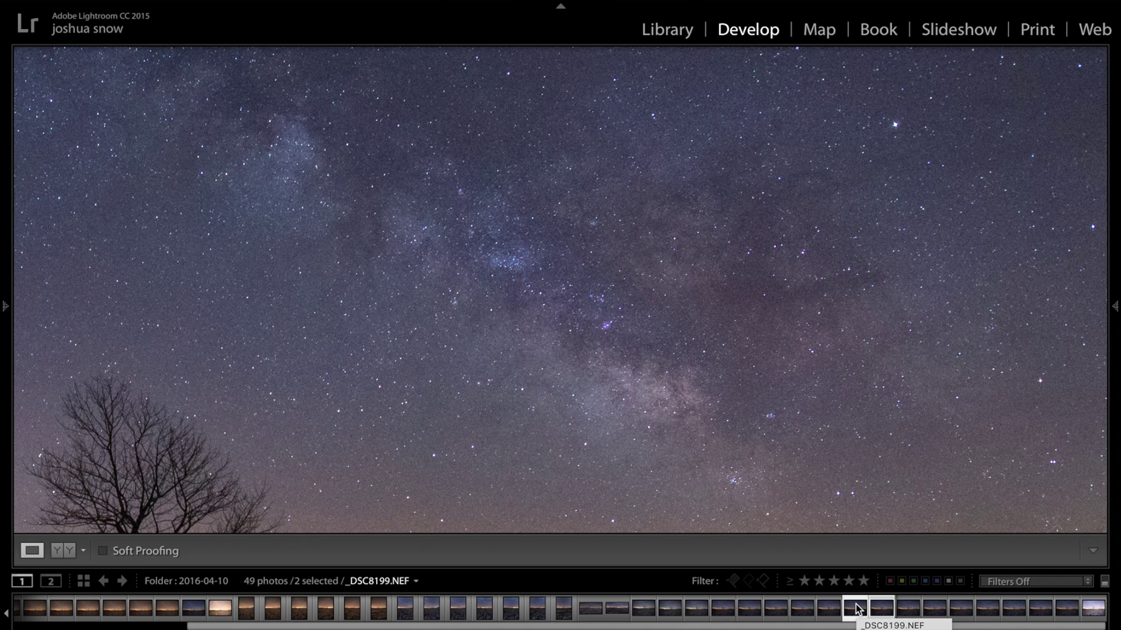
click(882, 610)
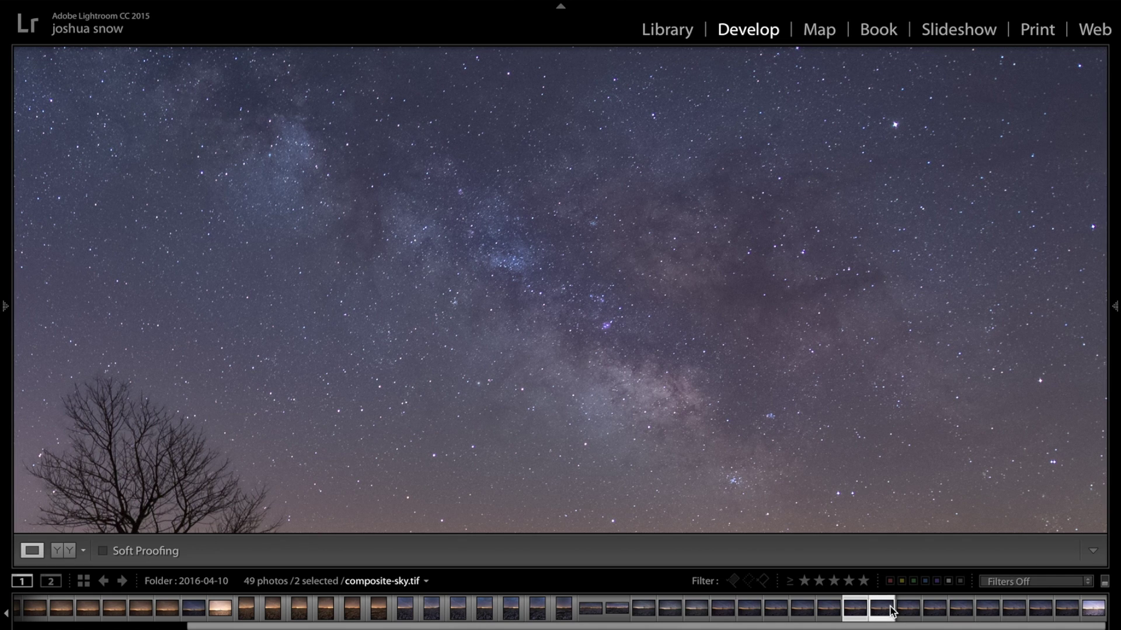
click(859, 609)
click(877, 609)
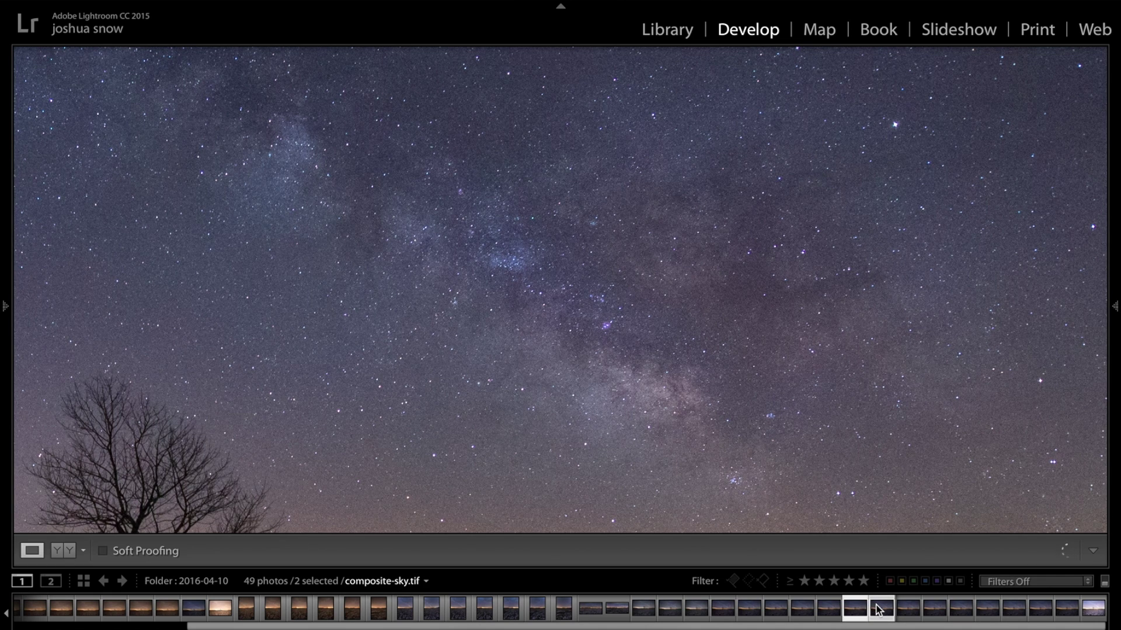
Zoom in on the stars of composite-sky.tif, pan across them, then return to Fit view.
click(619, 343)
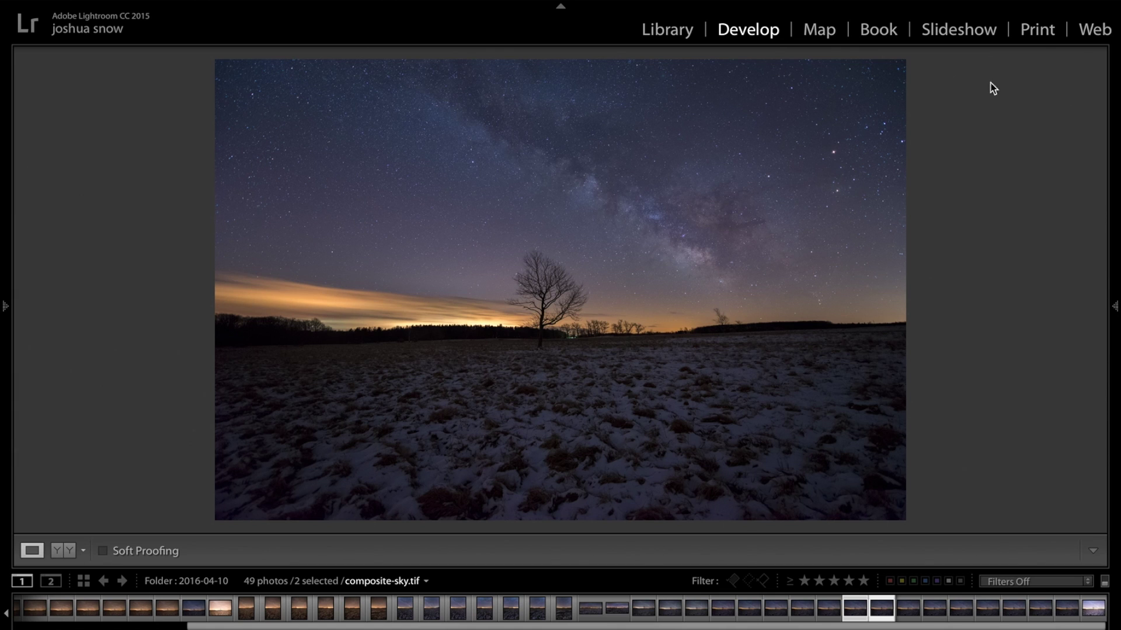
click(824, 158)
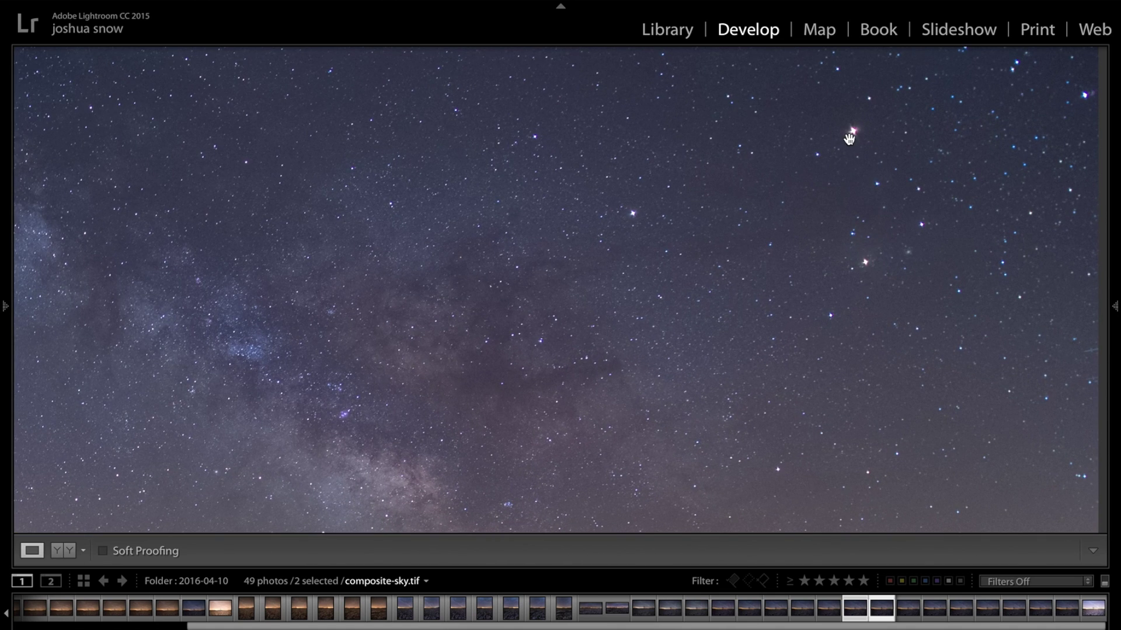
scroll(849, 138, up, 4)
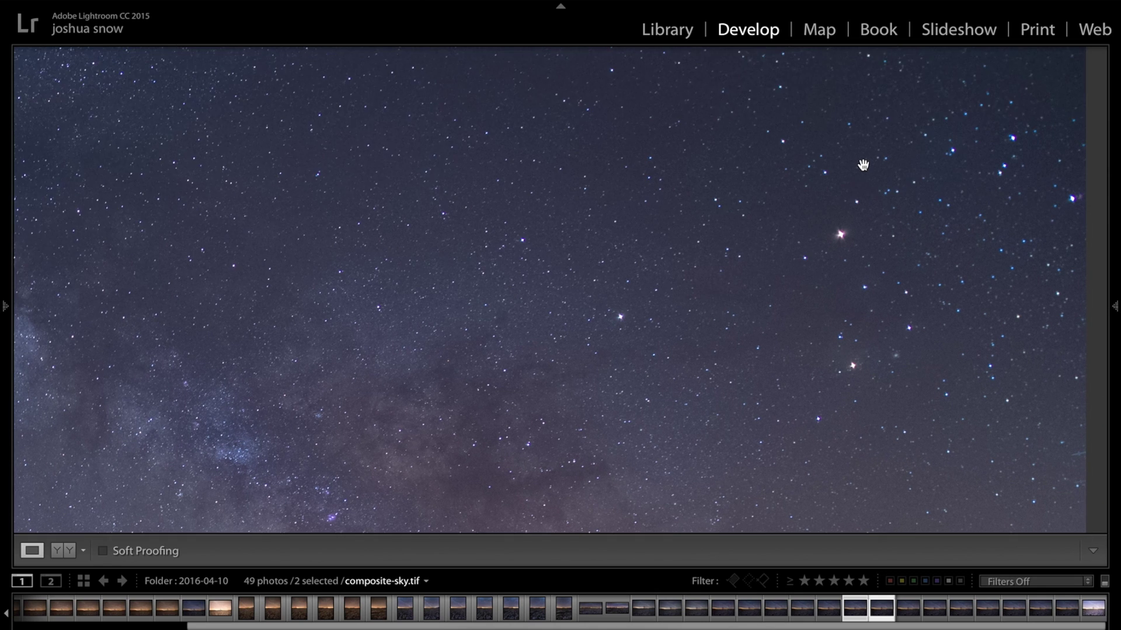
scroll(861, 268, left, 4)
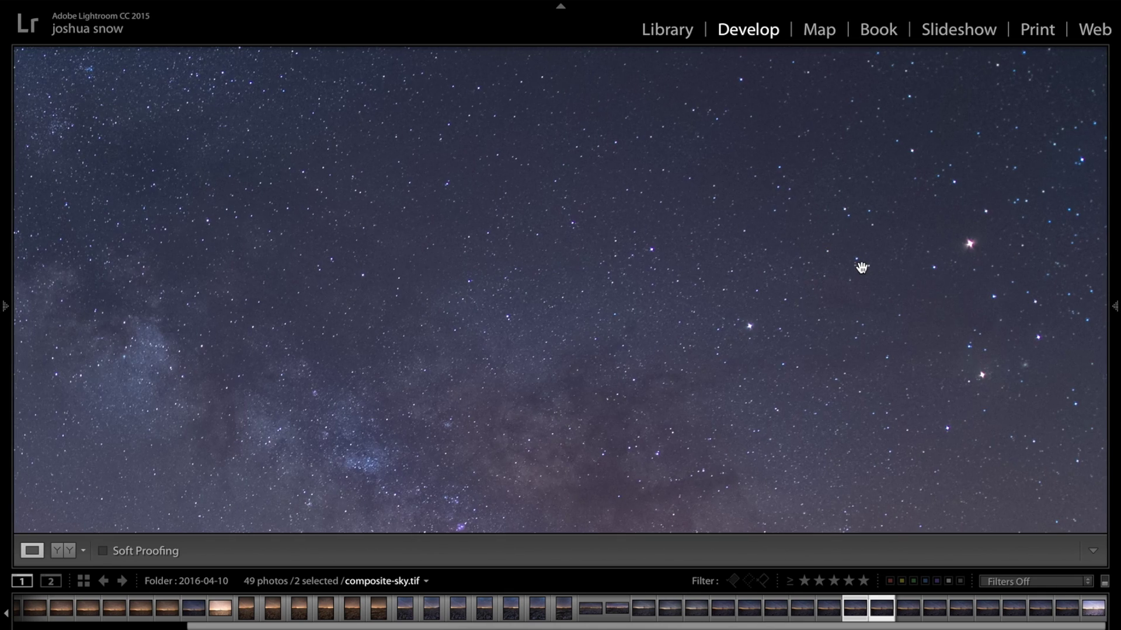
scroll(588, 312, down, 6)
scroll(587, 312, left, 9)
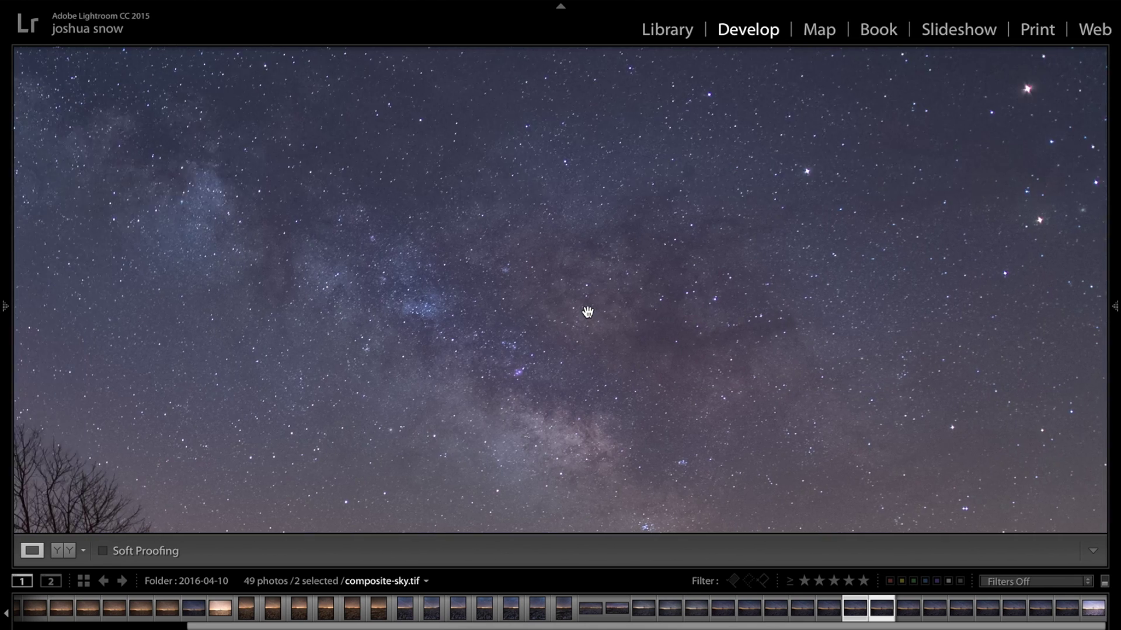
click(587, 312)
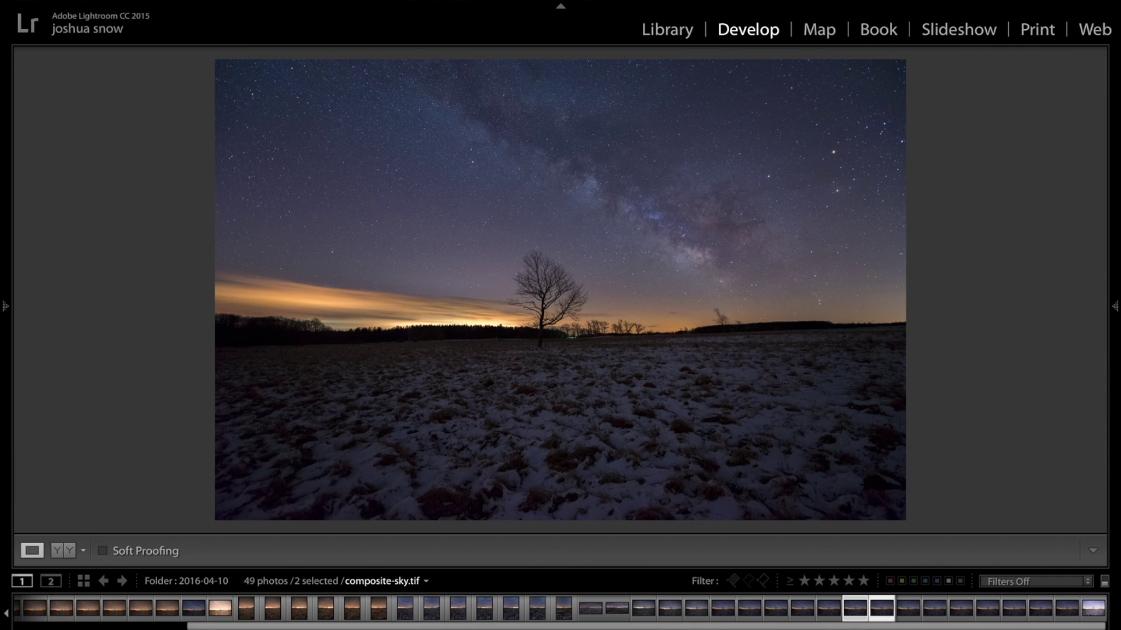
Open composite-sky.tif alone in Photoshop via Edit In > Open as Smart Object.
click(909, 611)
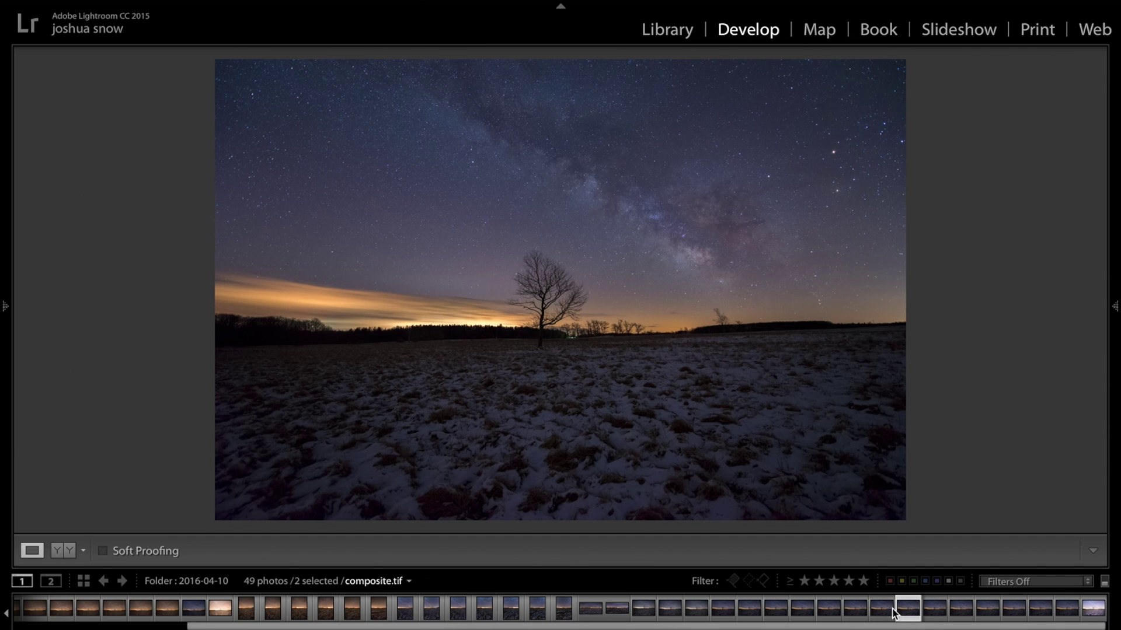
click(886, 613)
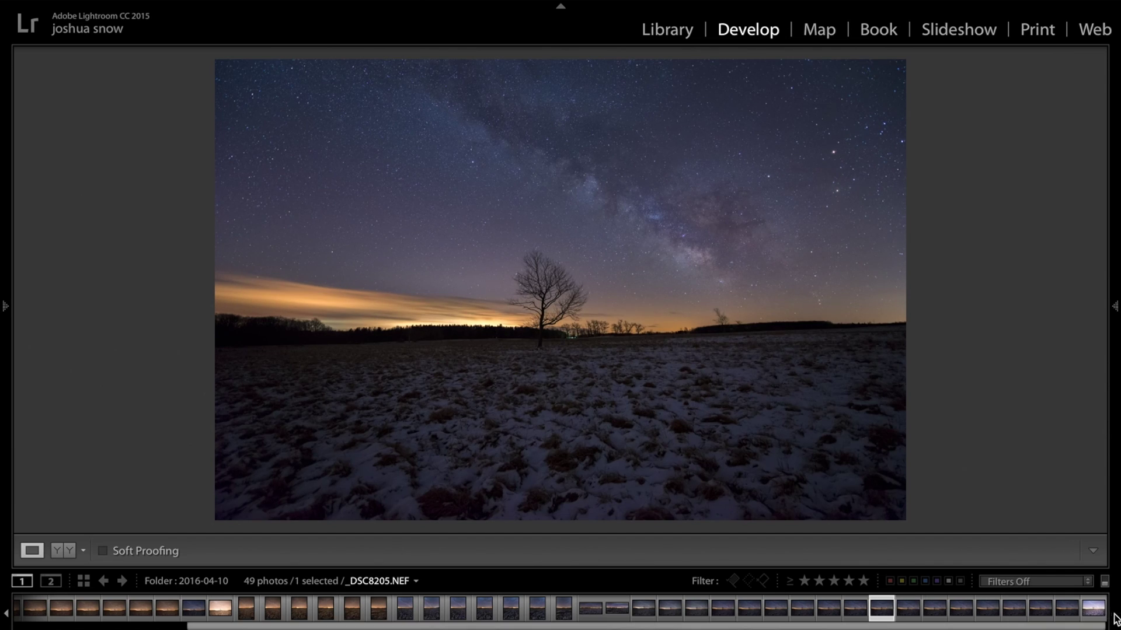
right_click(875, 612)
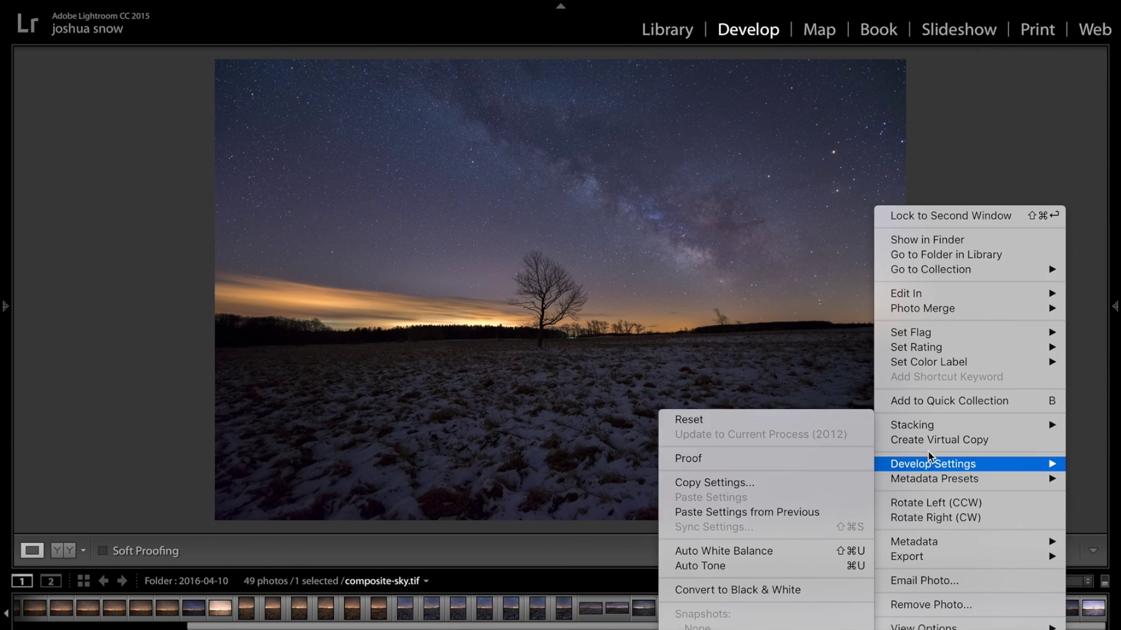
mouse_move(921, 302)
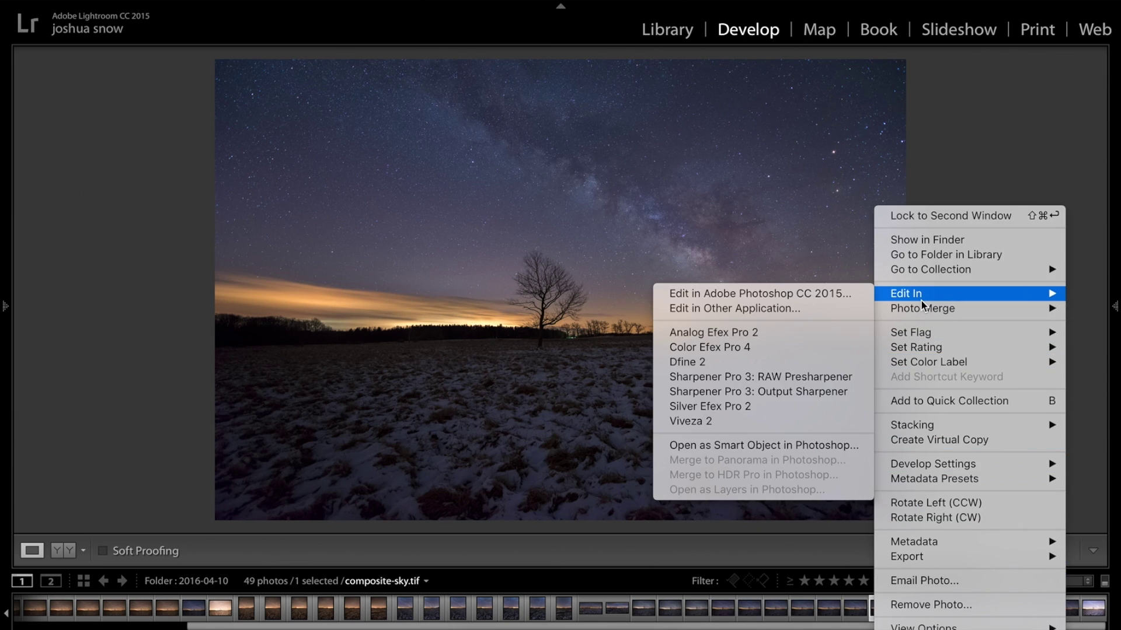
click(788, 446)
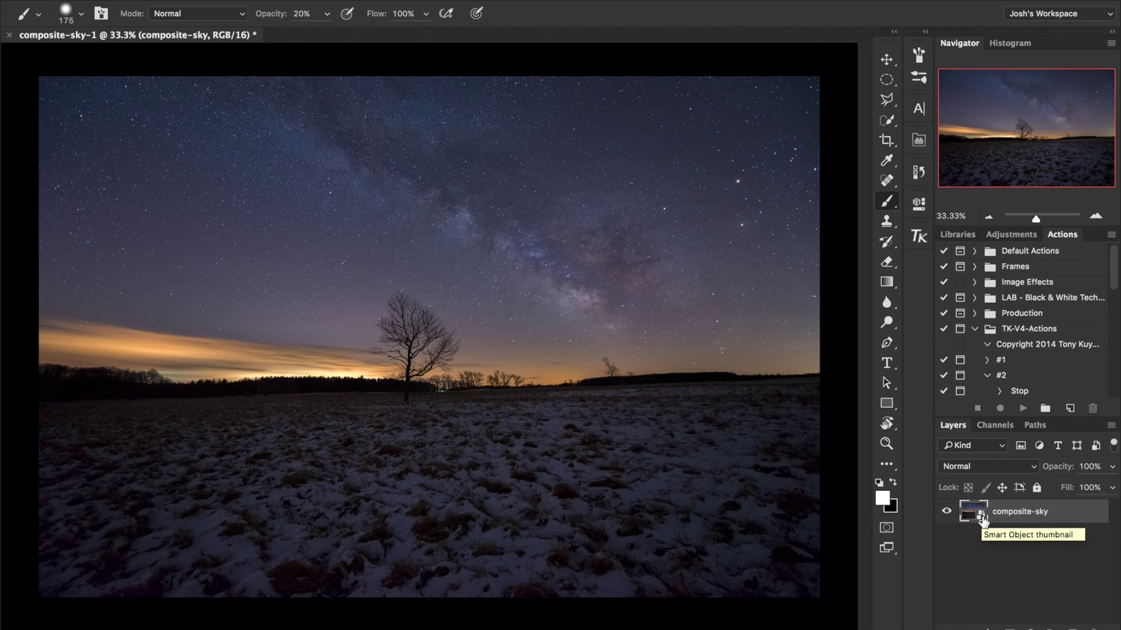
Open the composite-sky smart object's Camera Raw settings and cancel without changes.
double_click(983, 518)
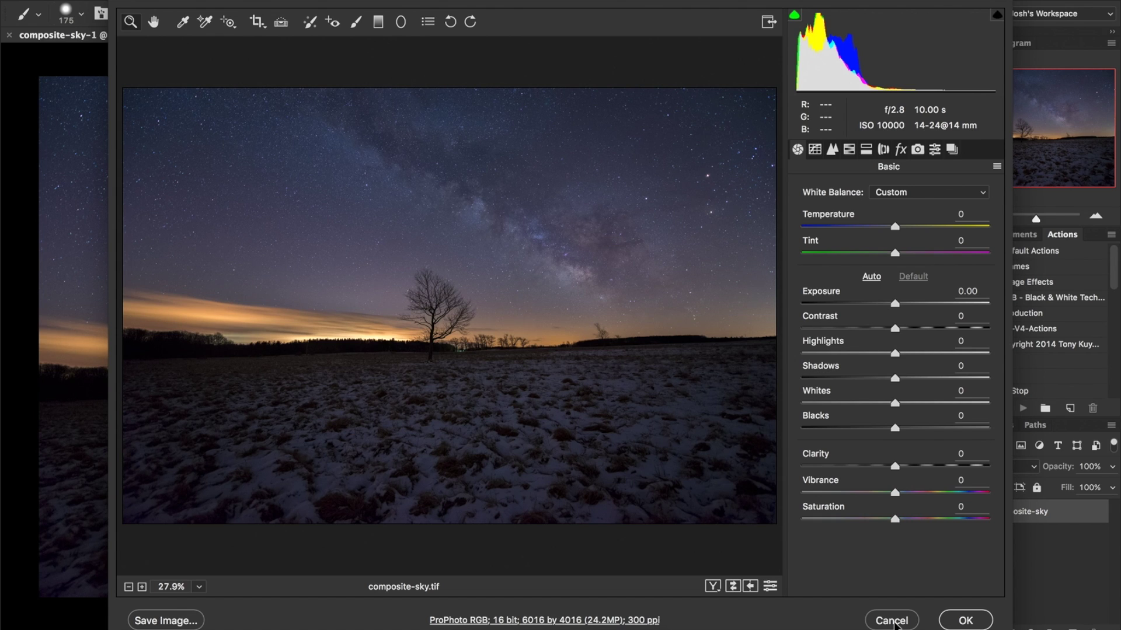
click(891, 621)
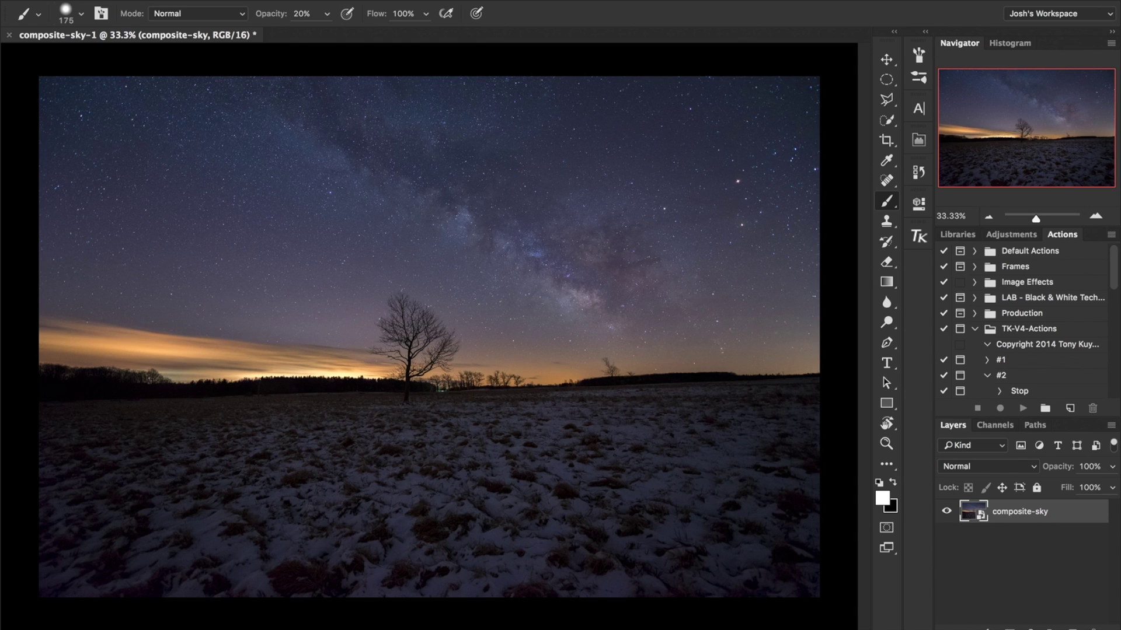
Open the last filmstrip frame _DSC8205.NEF in Photoshop via Edit In > Open as Smart Object.
click(565, 623)
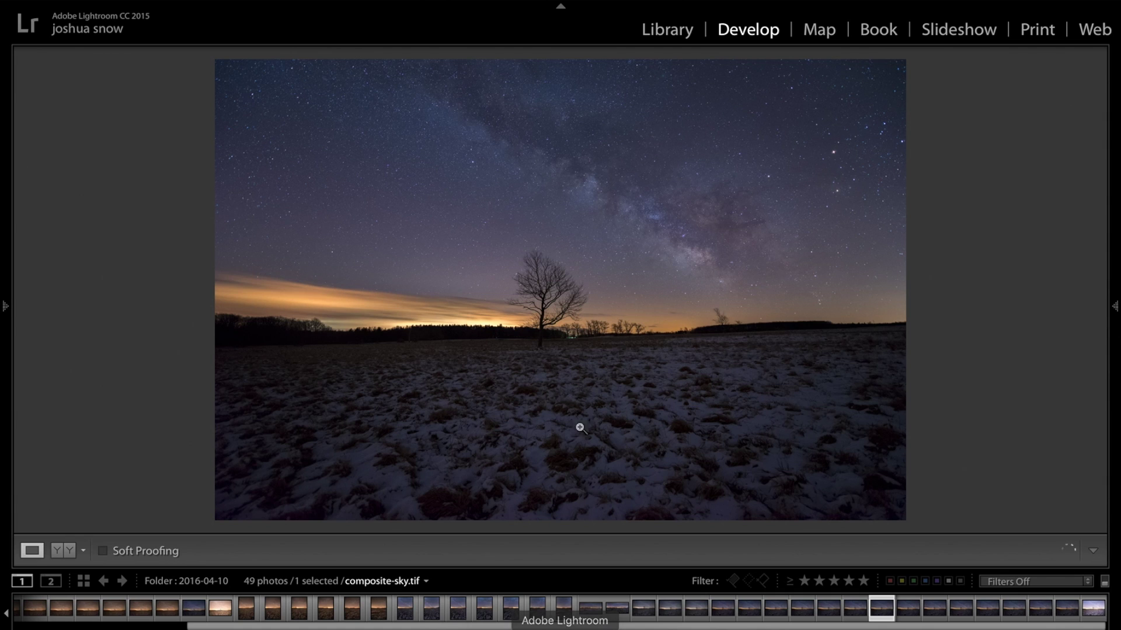
click(1101, 612)
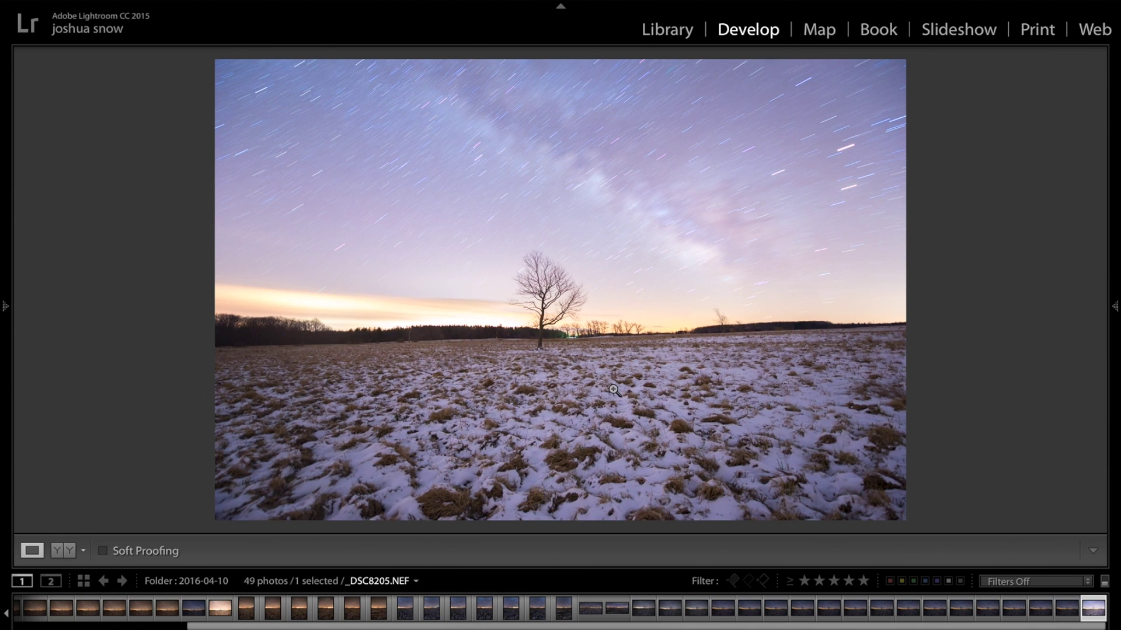
right_click(644, 378)
mouse_move(673, 327)
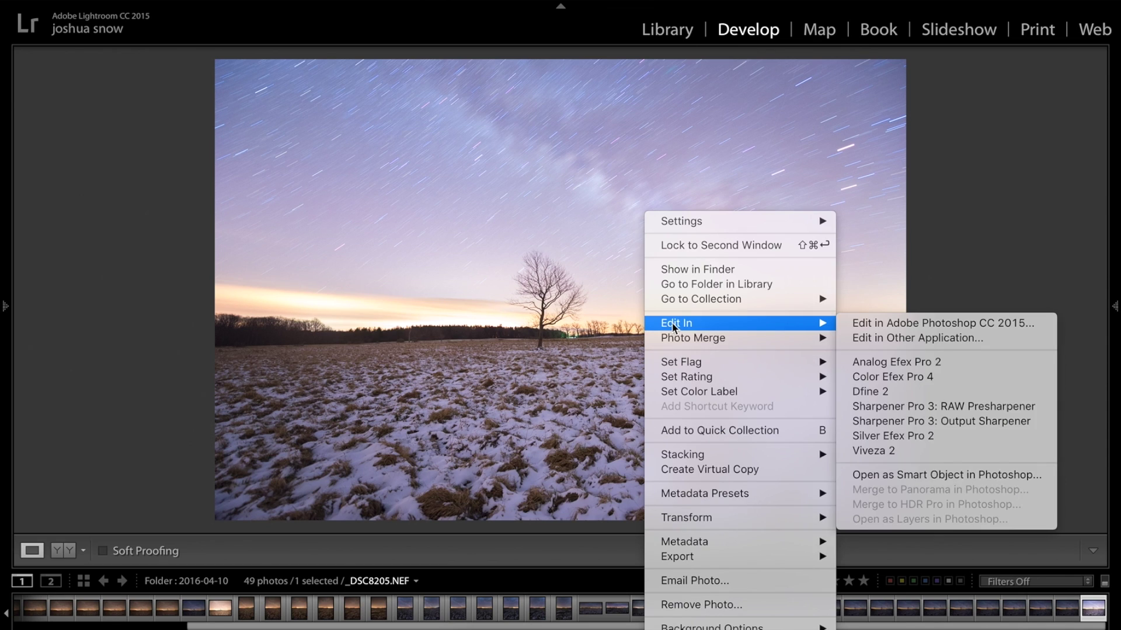
click(887, 475)
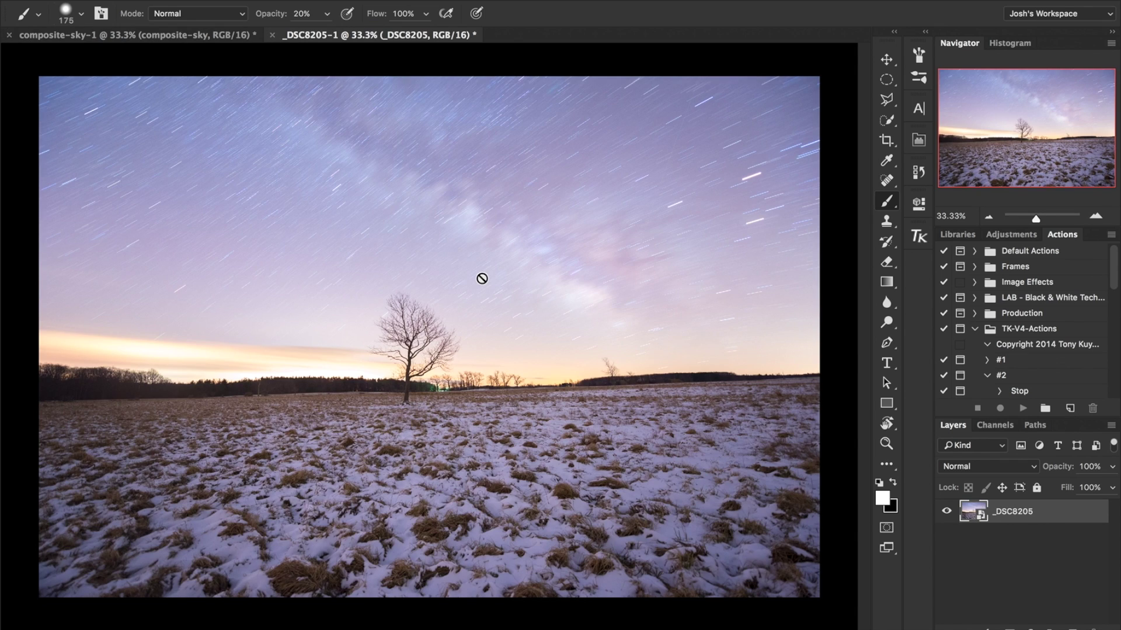
Select all of _DSC8205-1 and drag it with the Move tool into the composite-sky-1 document.
key(ctrl+a)
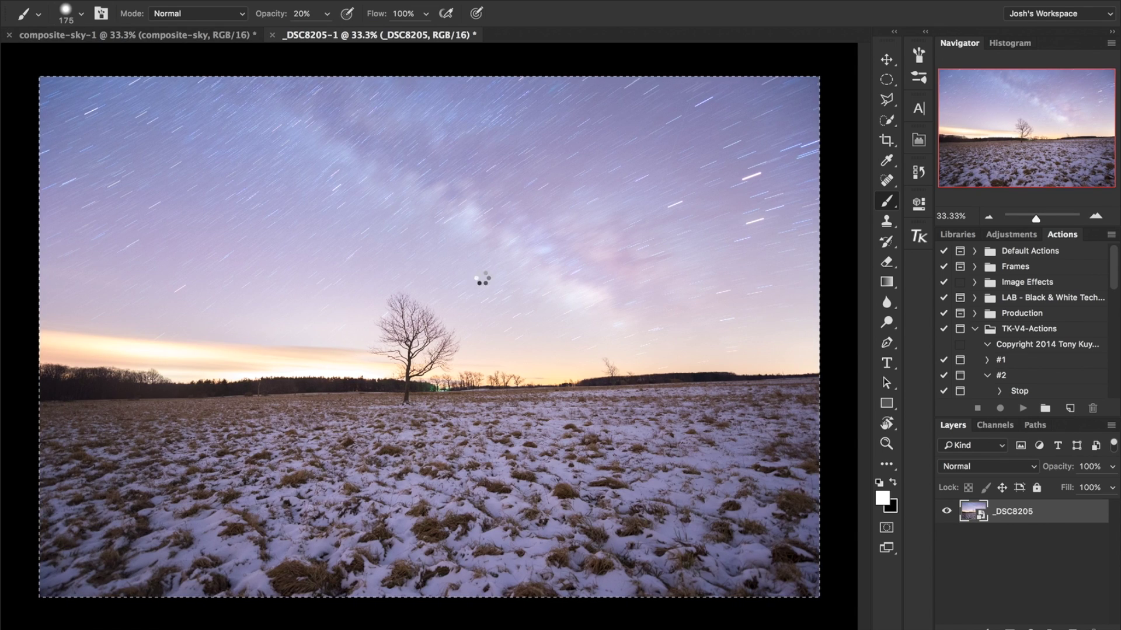
click(213, 34)
drag(213, 33, 436, 279)
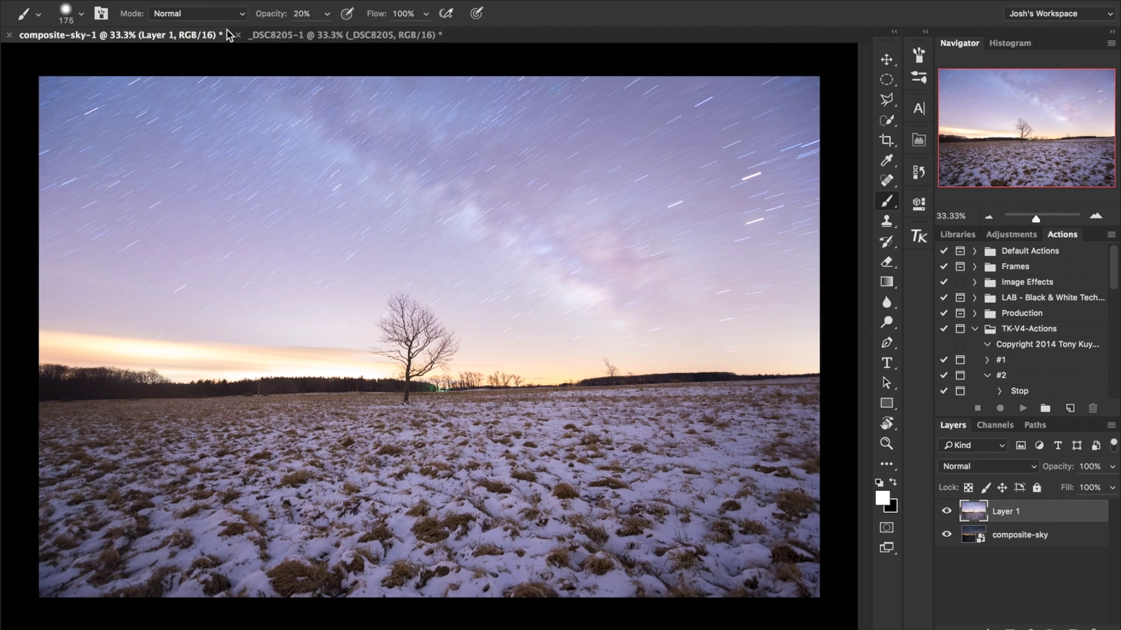
click(274, 36)
key(super+a)
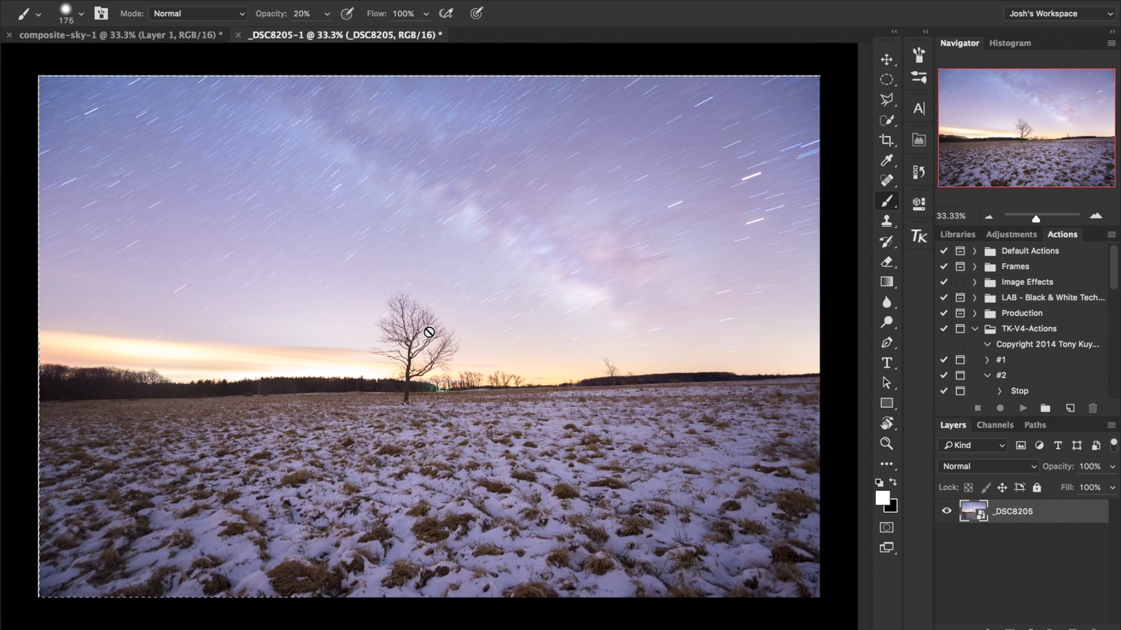
key(v)
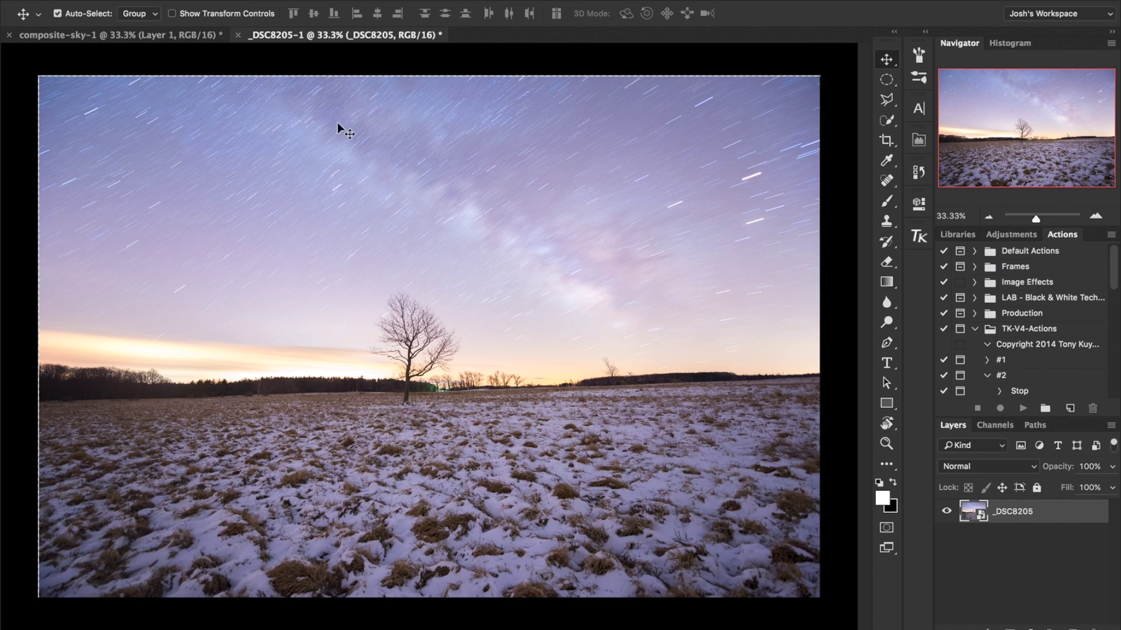
drag(320, 110, 391, 172)
Delete Layer 1, move composite-sky above _DSC8205, and rename _DSC8205 to 'Base FG'.
click(1003, 534)
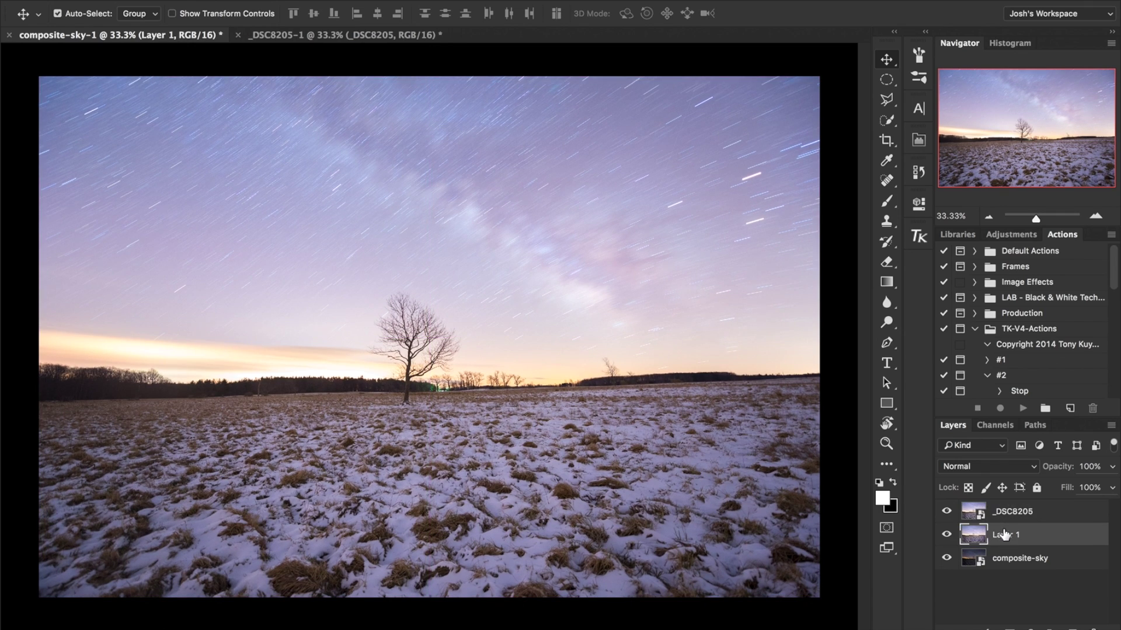
key(Delete)
click(1004, 514)
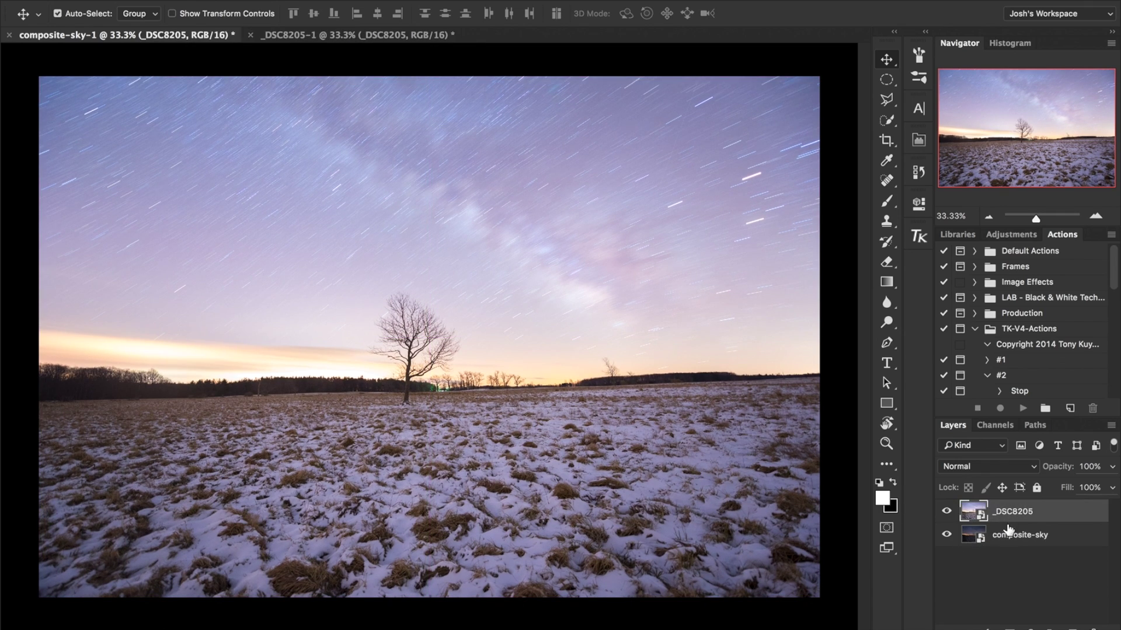
click(1040, 535)
drag(1040, 534, 1044, 504)
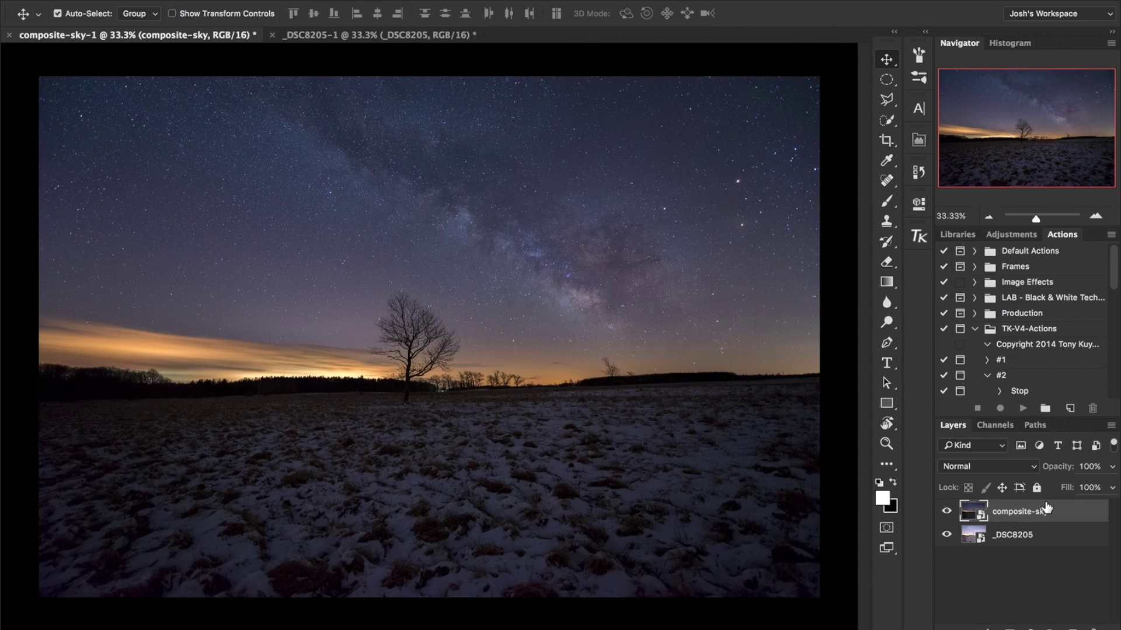
double_click(1025, 534)
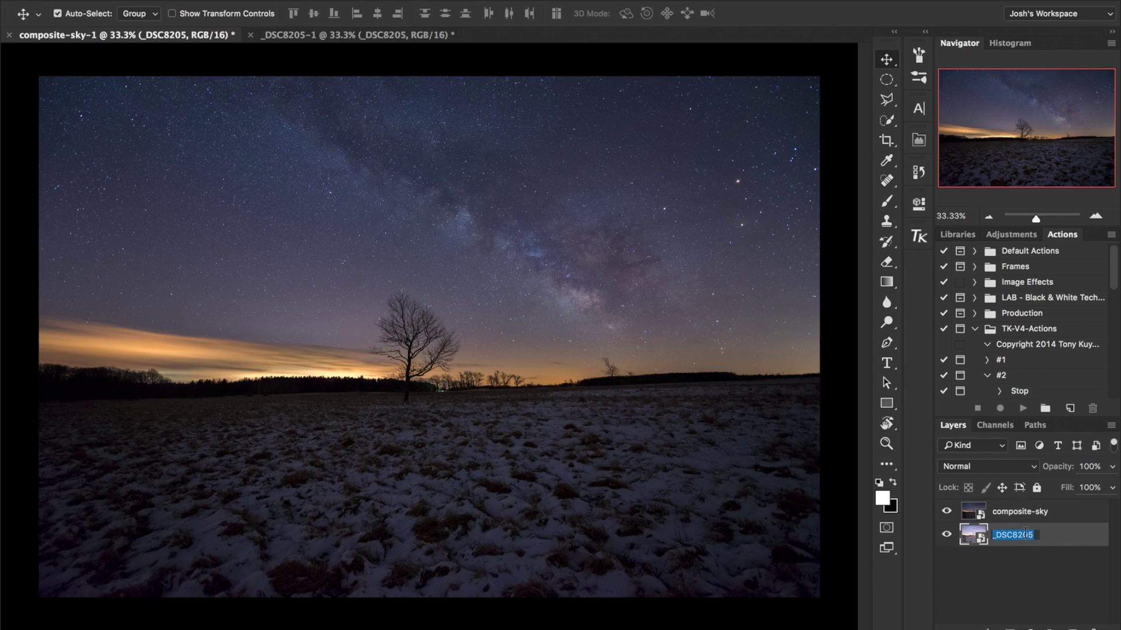
text(Base FG)
key(Return)
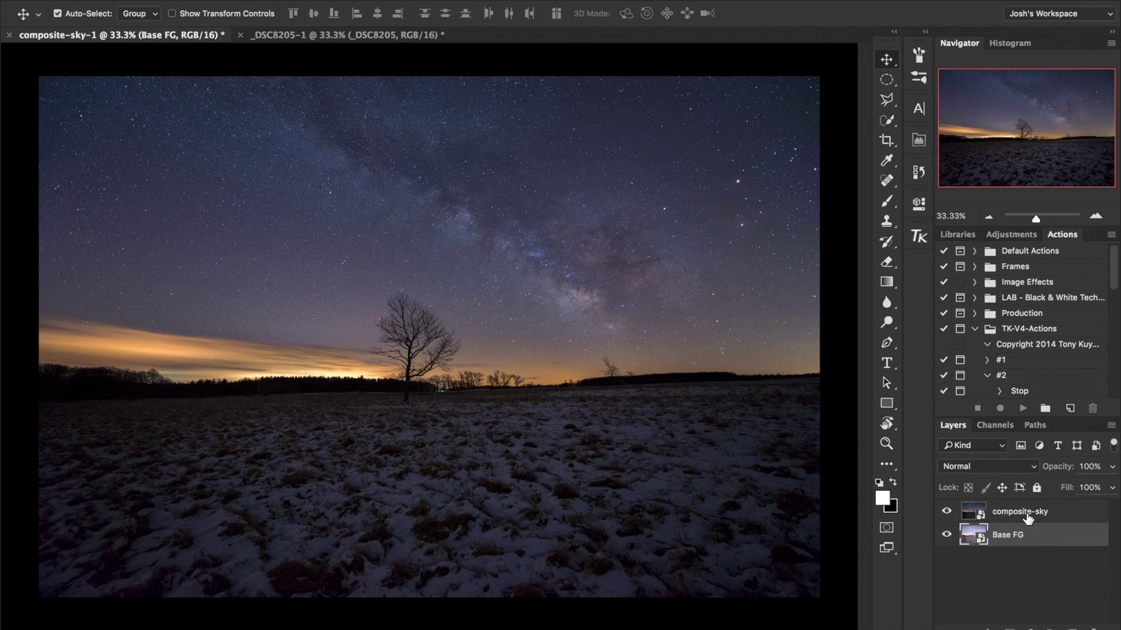
Toggle composite-sky's visibility to compare, then close _DSC8205-1 without saving.
click(946, 511)
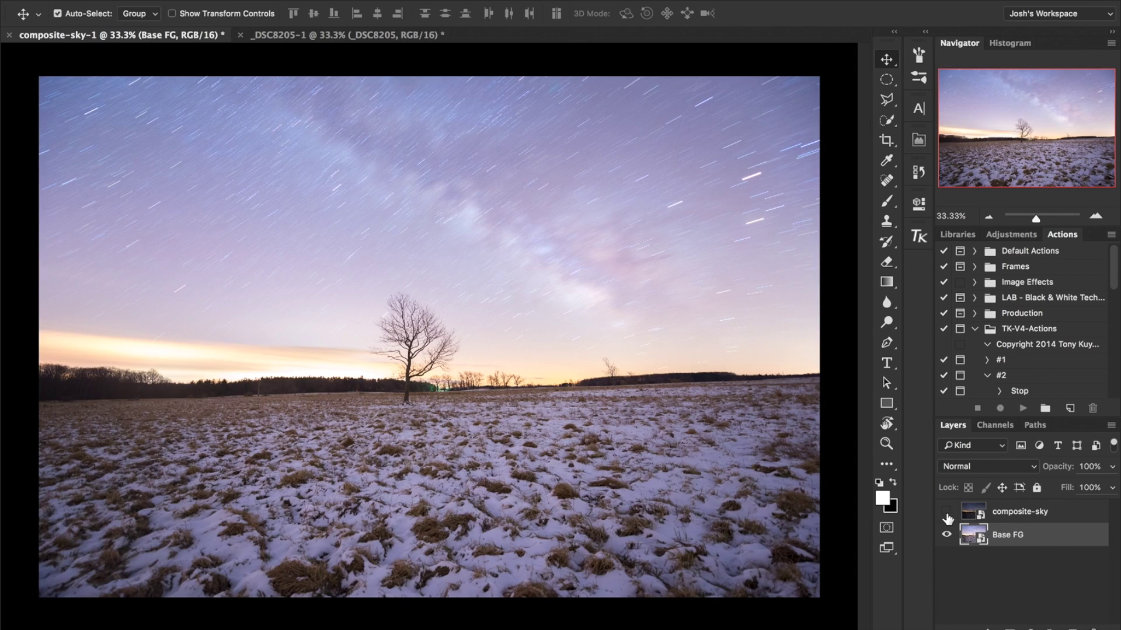
click(946, 512)
click(946, 514)
click(946, 513)
click(241, 36)
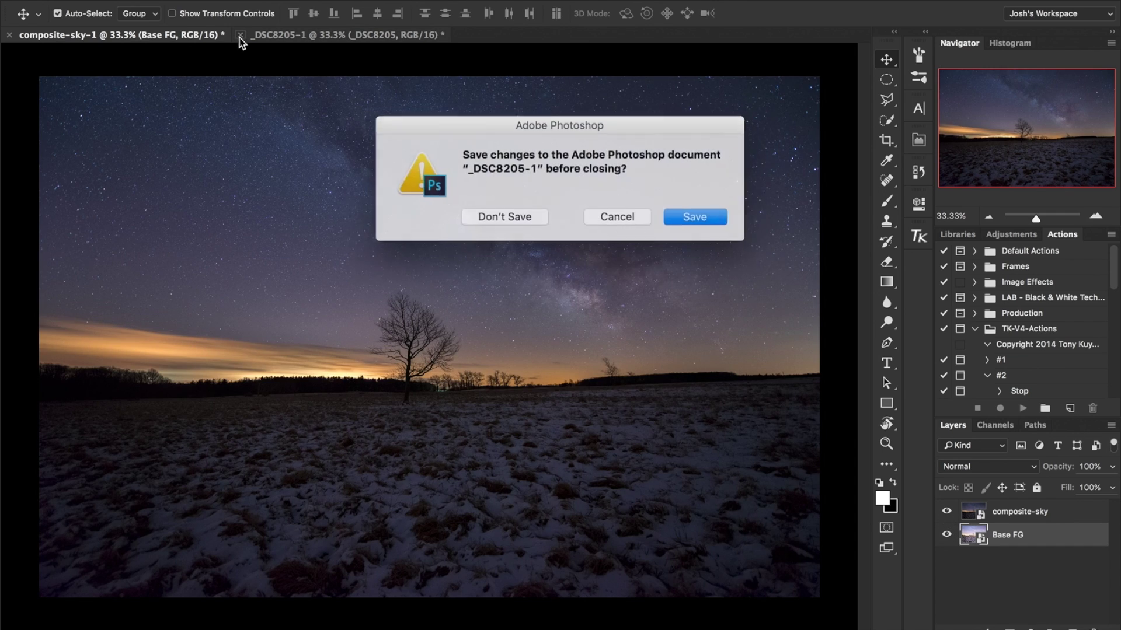
click(523, 217)
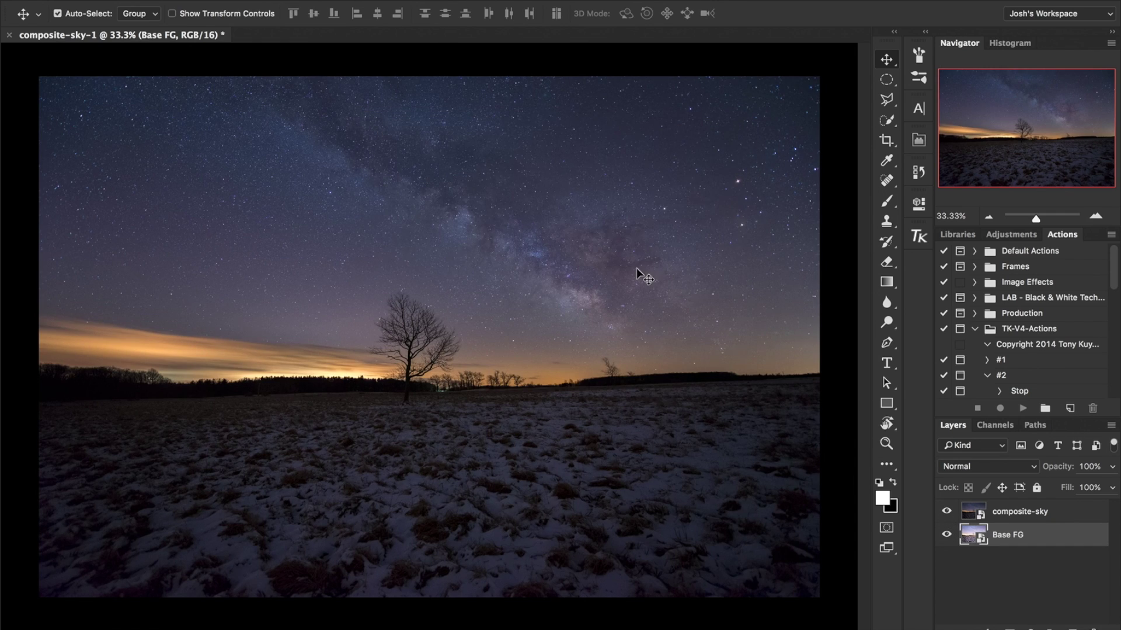